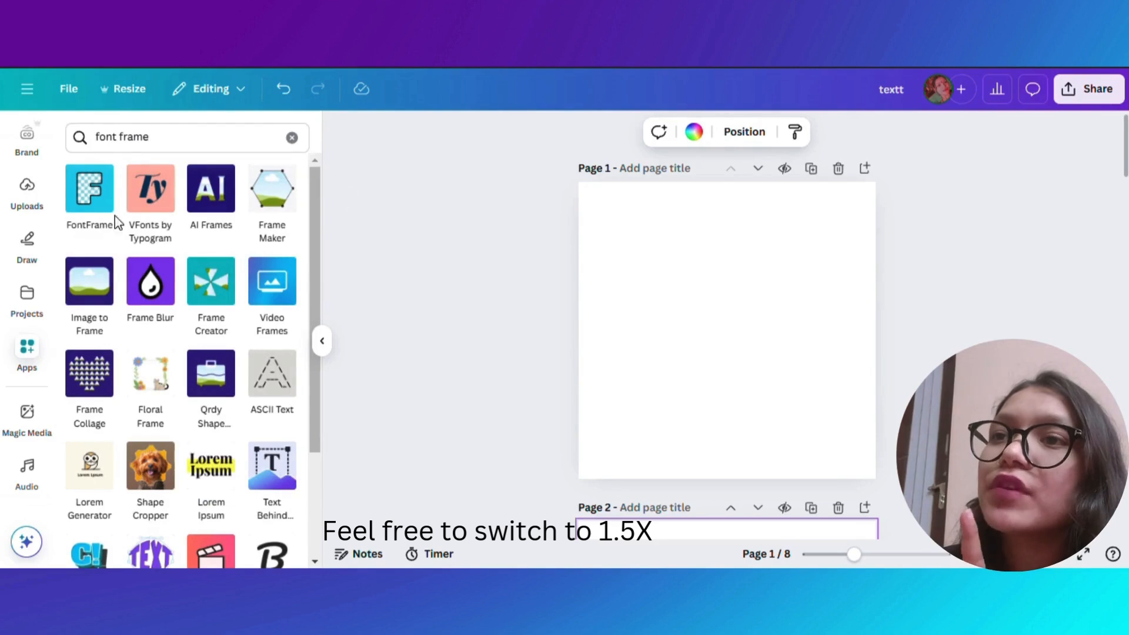
- Add a FontFrame text filled with the cascade-boat image to page 1 and enlarge it to span most of the page
click(102, 206)
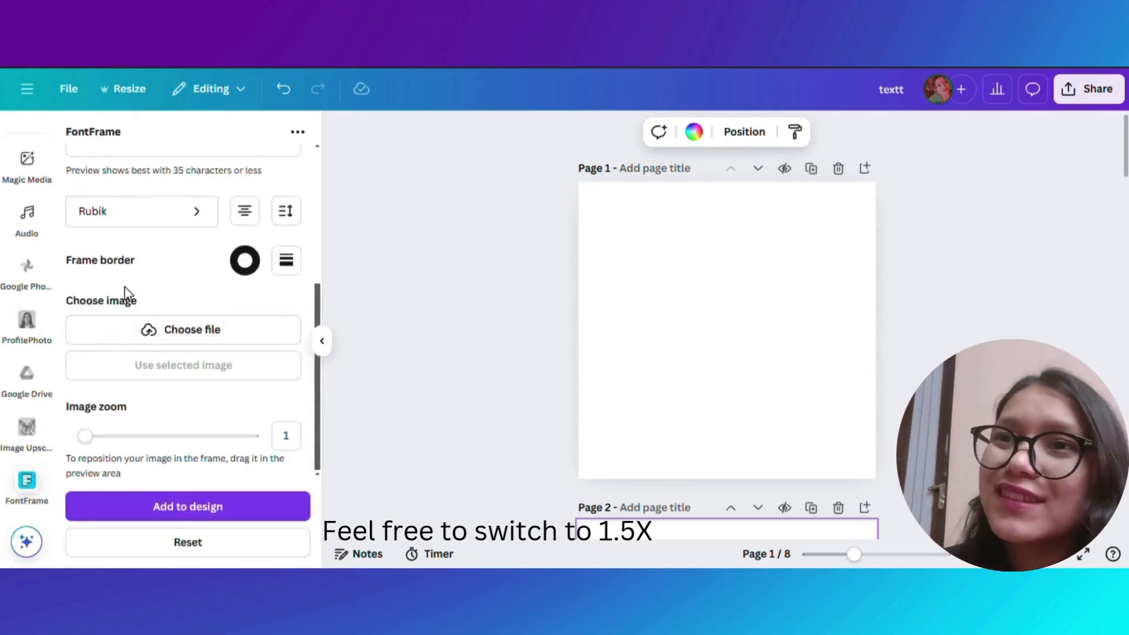
scroll(121, 306, up, 3)
click(100, 276)
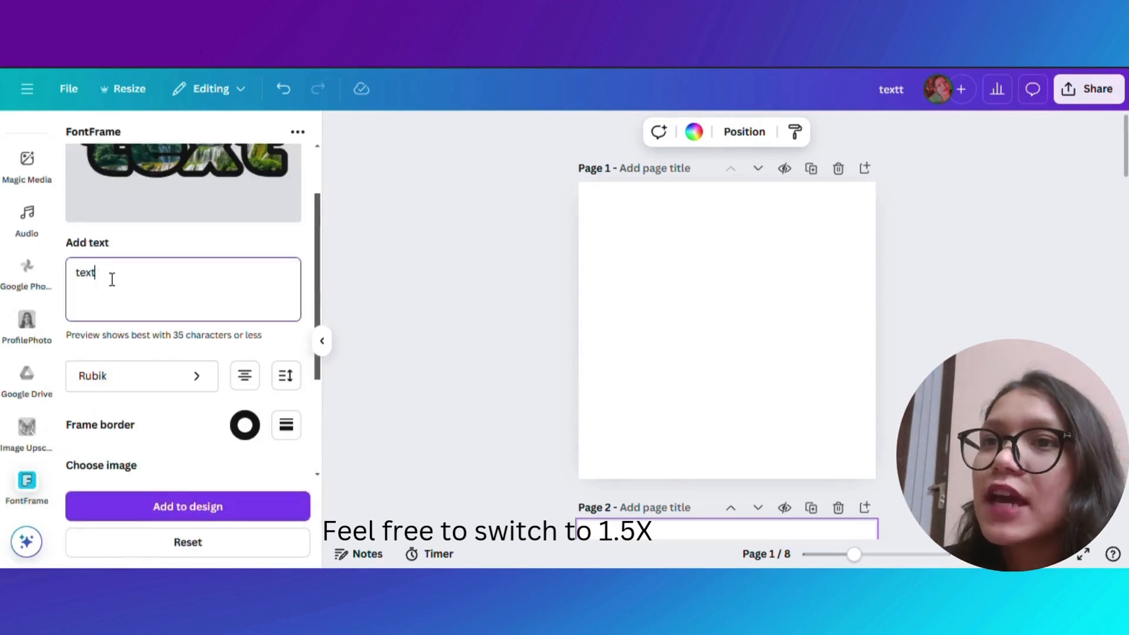
scroll(136, 297, down, 3)
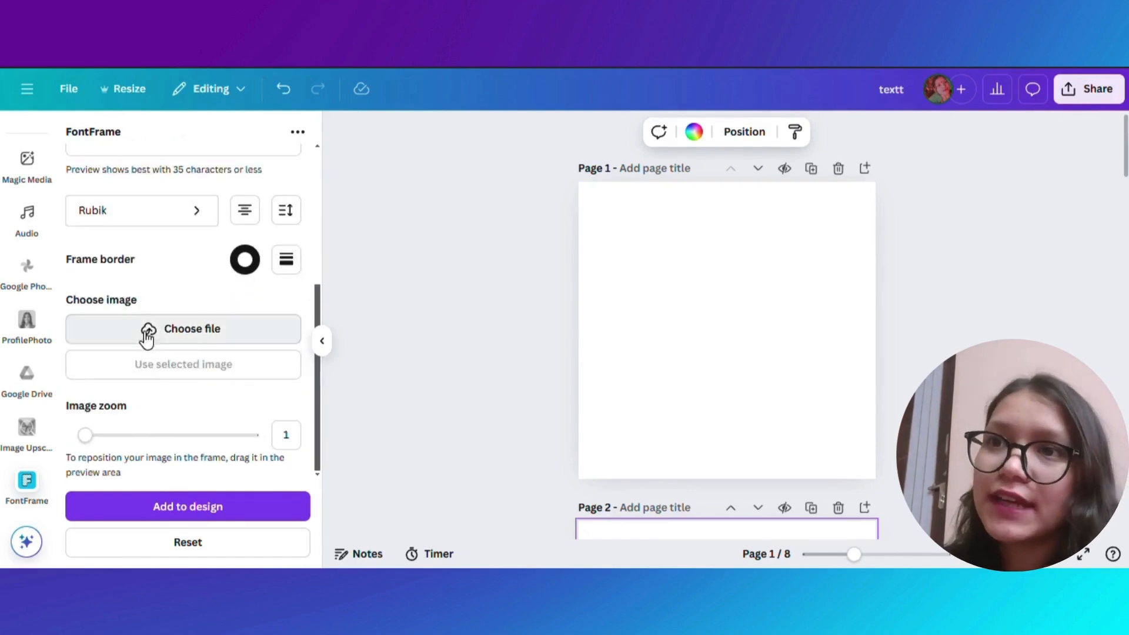
click(147, 331)
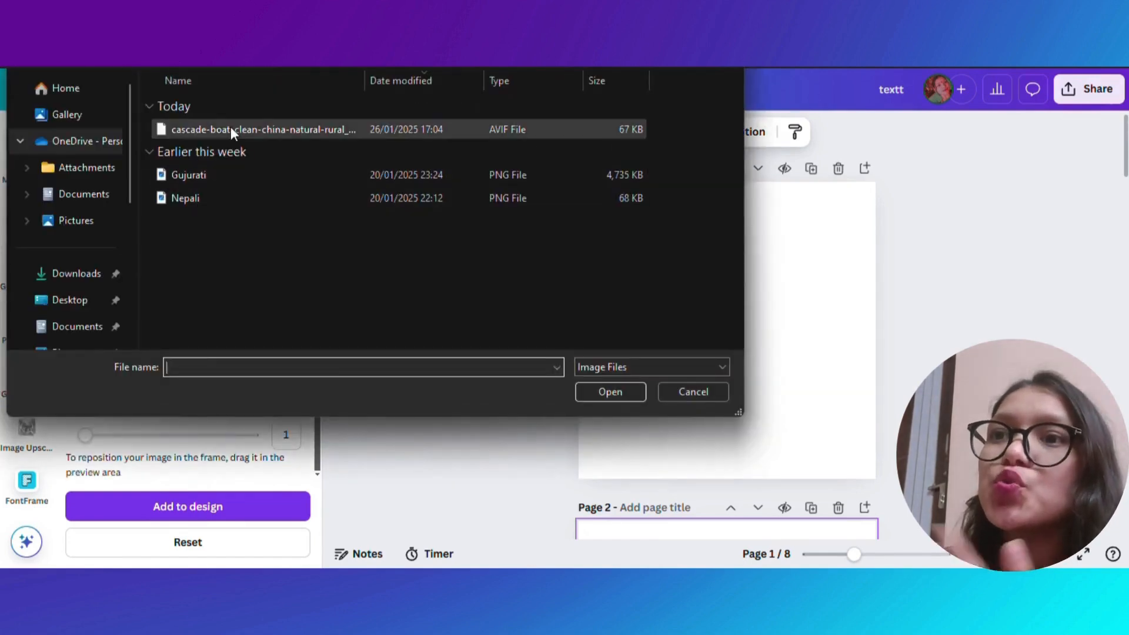
click(231, 129)
click(598, 395)
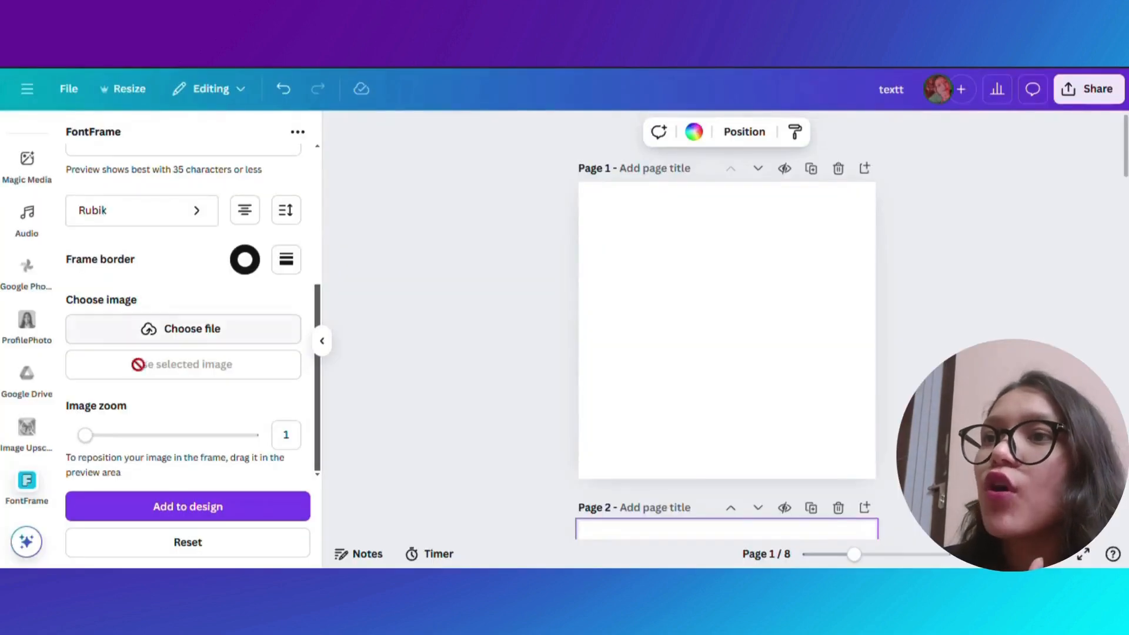
click(215, 511)
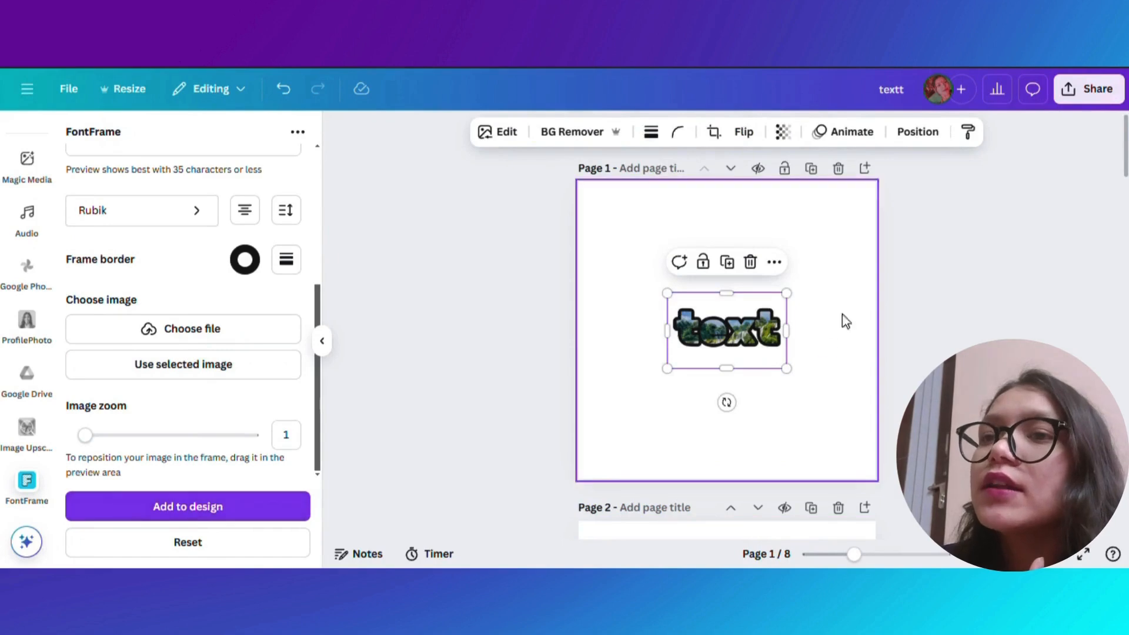
drag(661, 295, 593, 246)
mouse_move(787, 370)
mouse_down()
mouse_move(871, 419)
mouse_move(781, 360)
mouse_move(799, 353)
mouse_up()
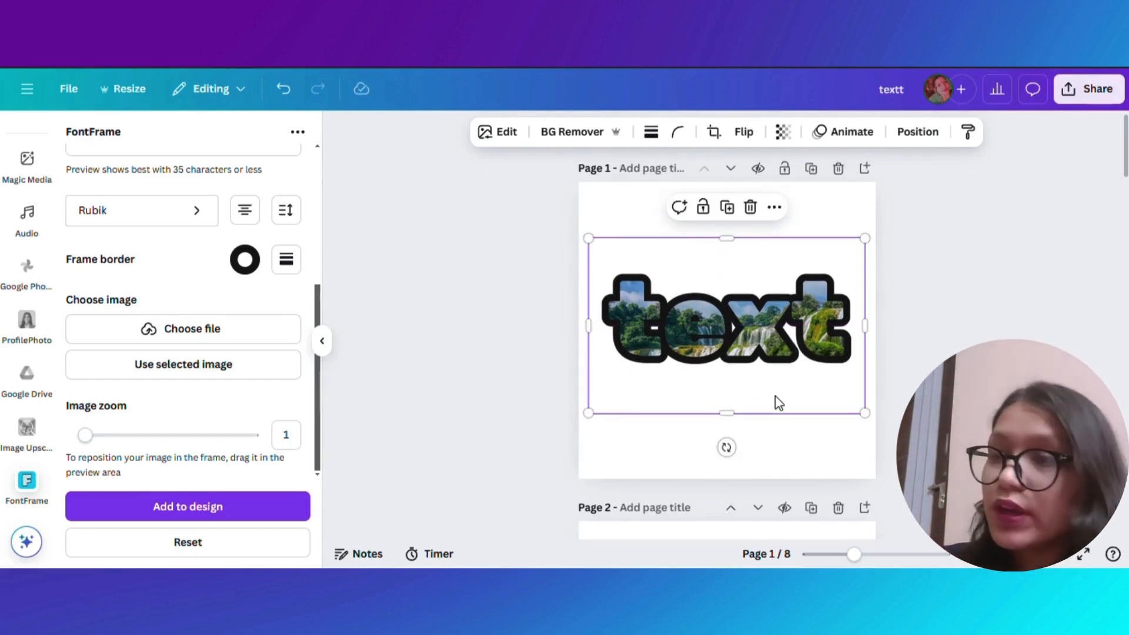
- Snip the four-colour palette image from the Google Images results and paste it onto page 2
scroll(910, 391, down, 5)
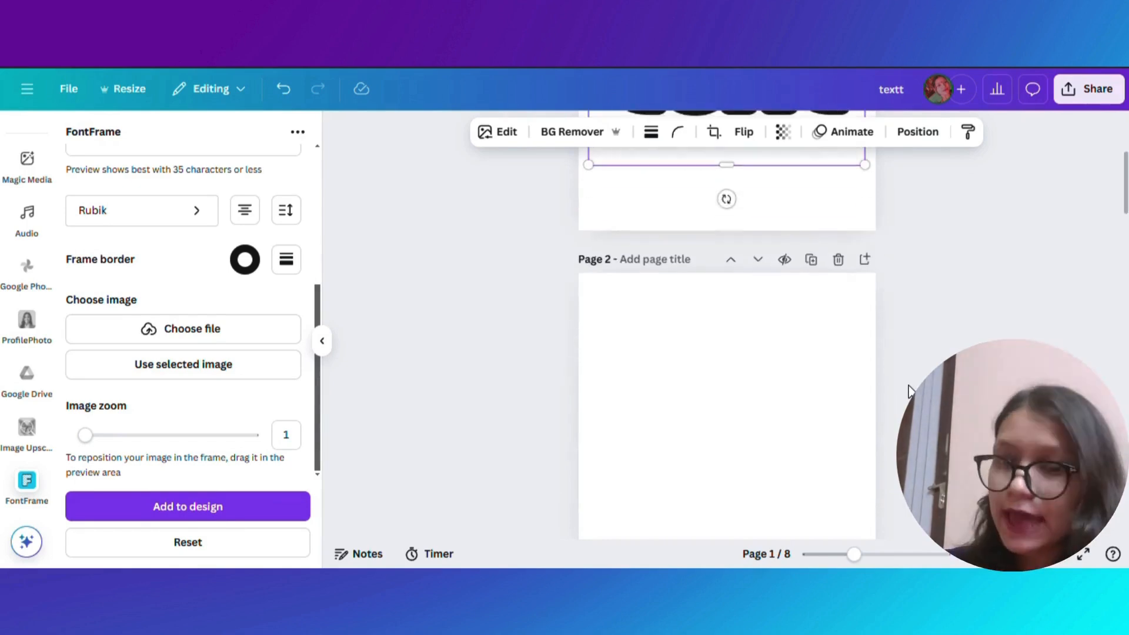
scroll(911, 391, down, 2)
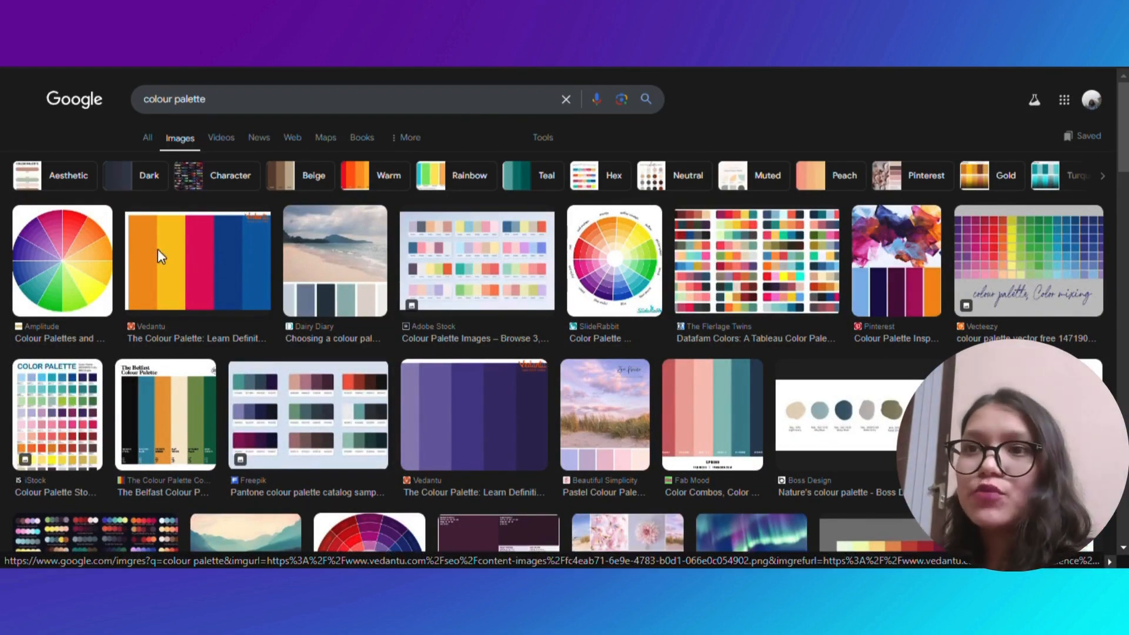
key(super+shift+s)
drag(125, 225, 284, 309)
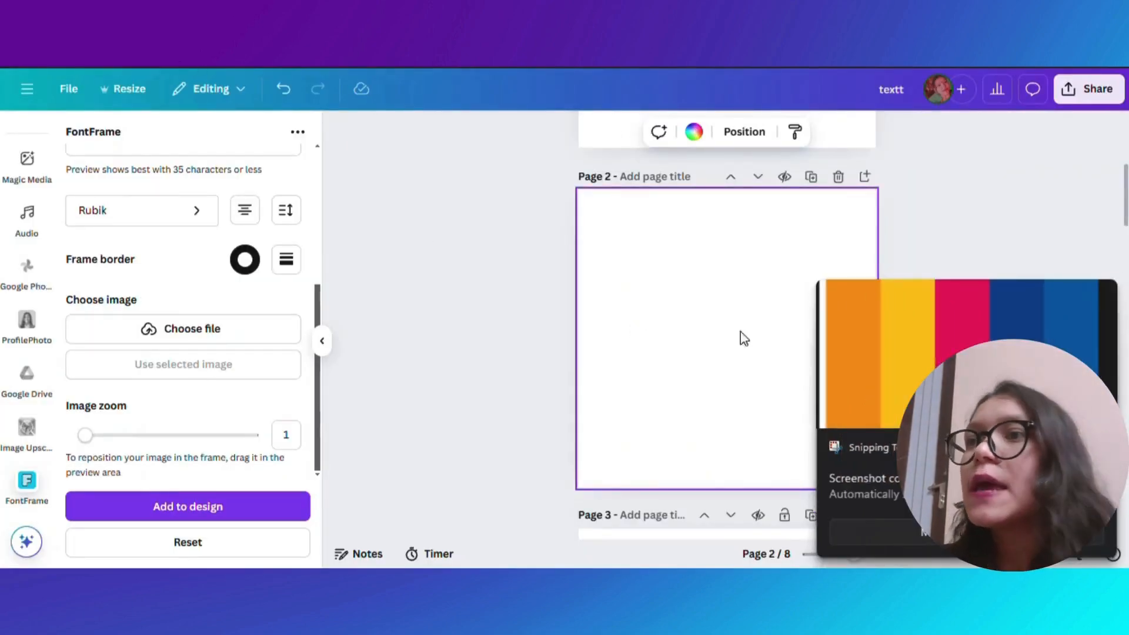
key(ctrl+v)
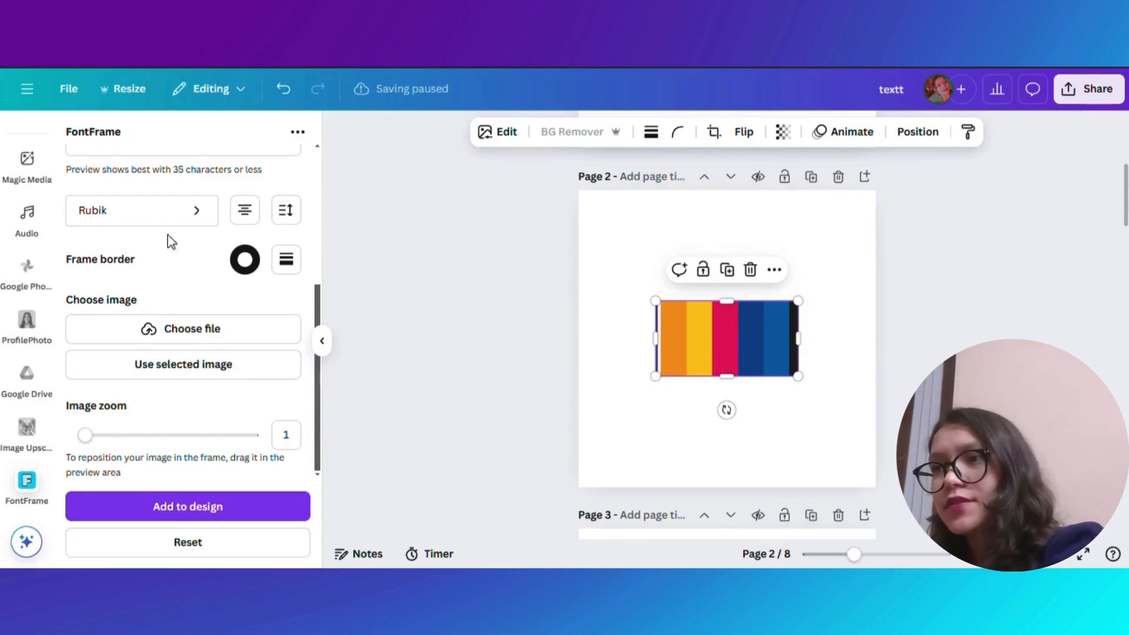
- Apply the recently used green agriculture Instagram post template to page 2
scroll(18, 200, up, 5)
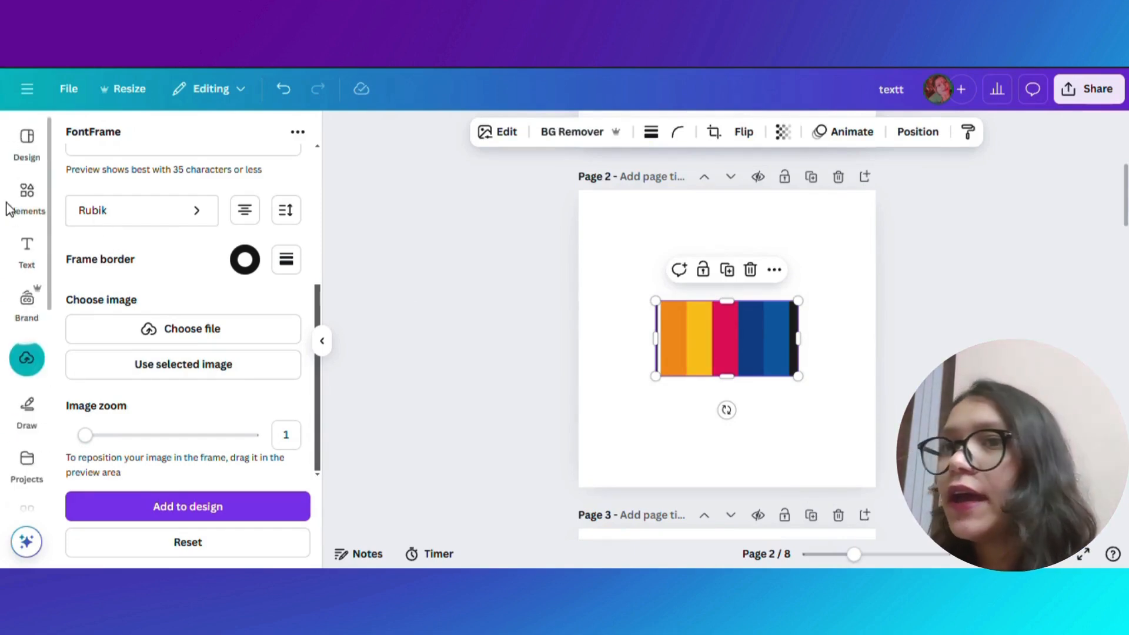
click(29, 145)
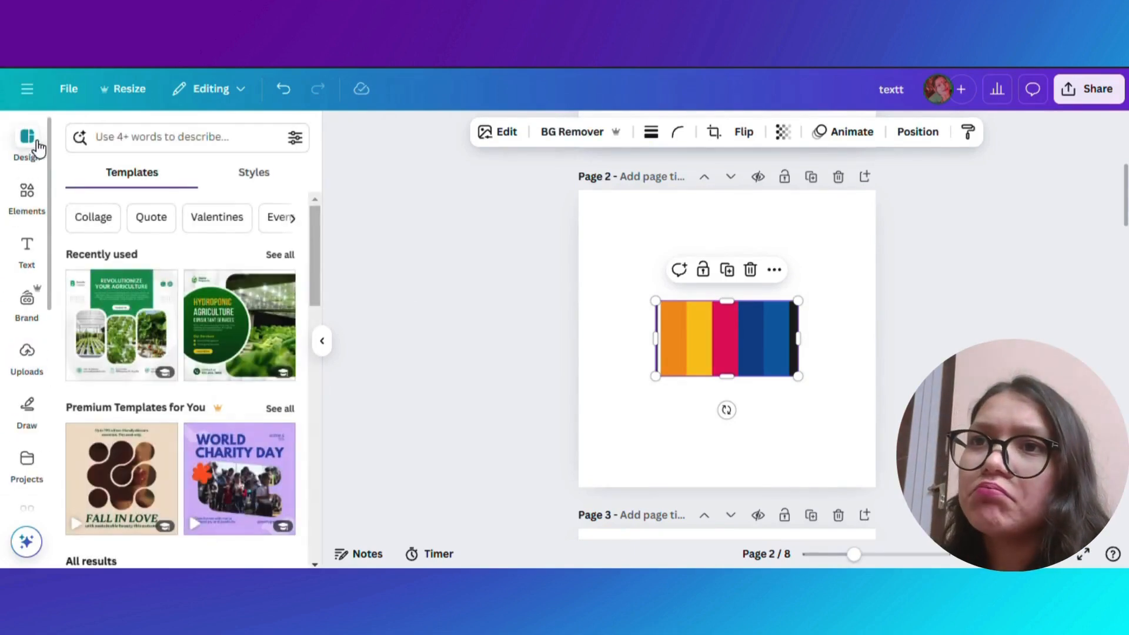
scroll(136, 422, down, 2)
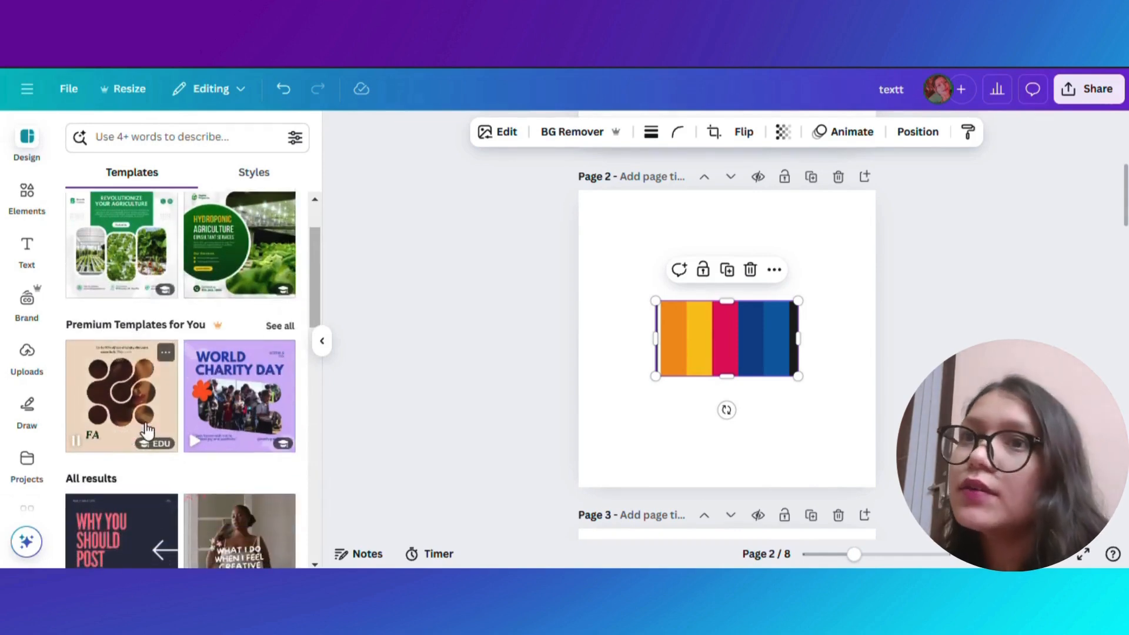
scroll(144, 429, down, 3)
scroll(234, 429, down, 2)
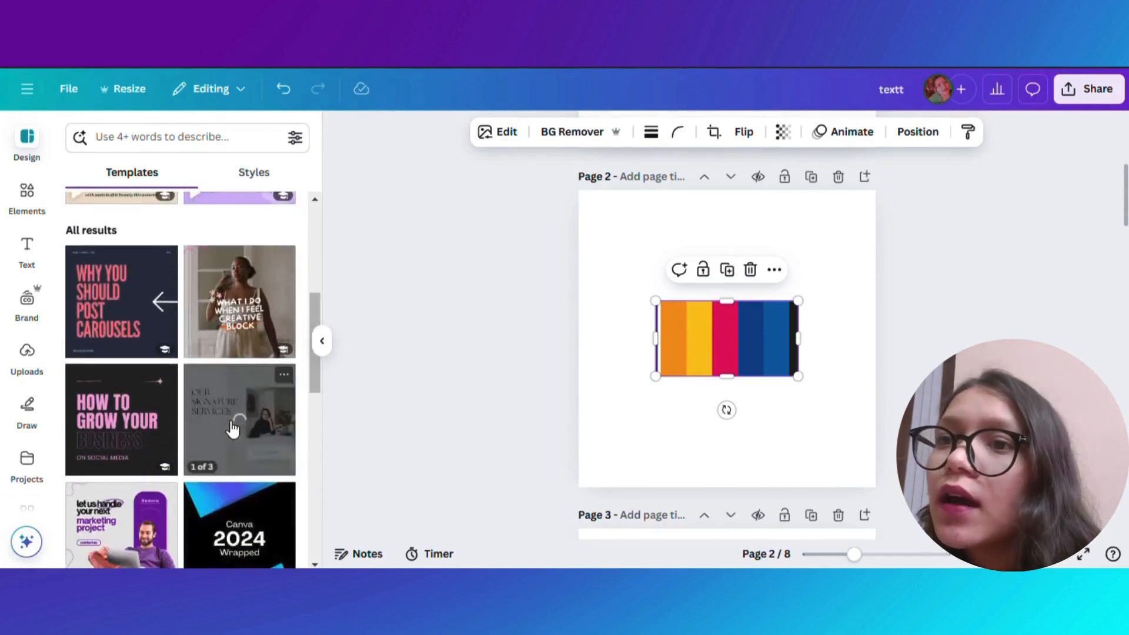
scroll(200, 459, down, 3)
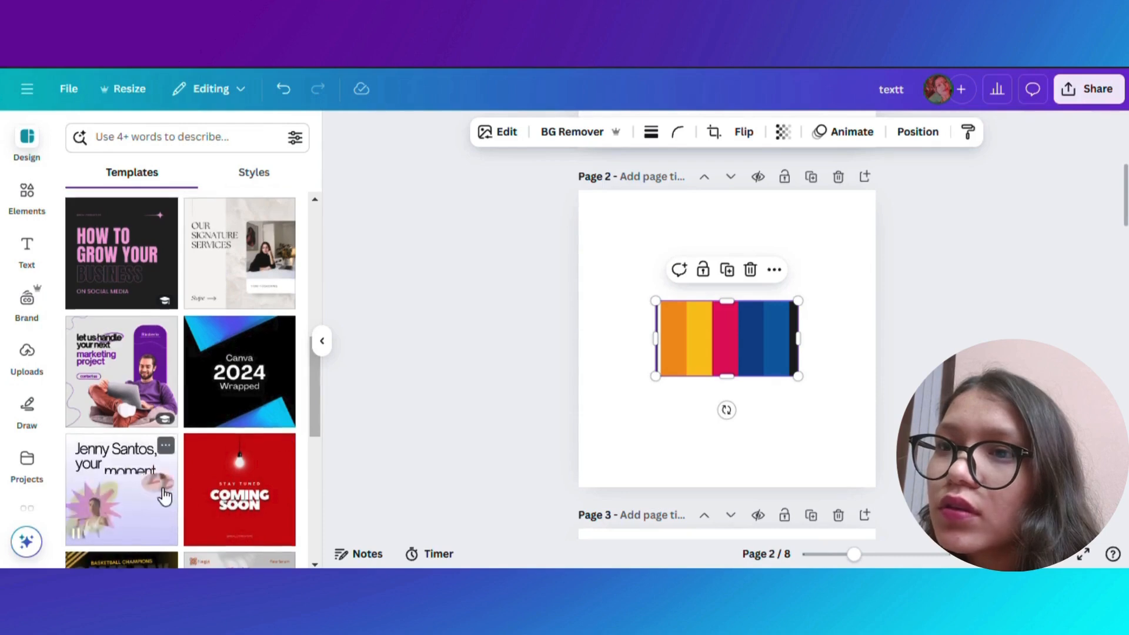
scroll(135, 491, down, 2)
drag(314, 410, 326, 239)
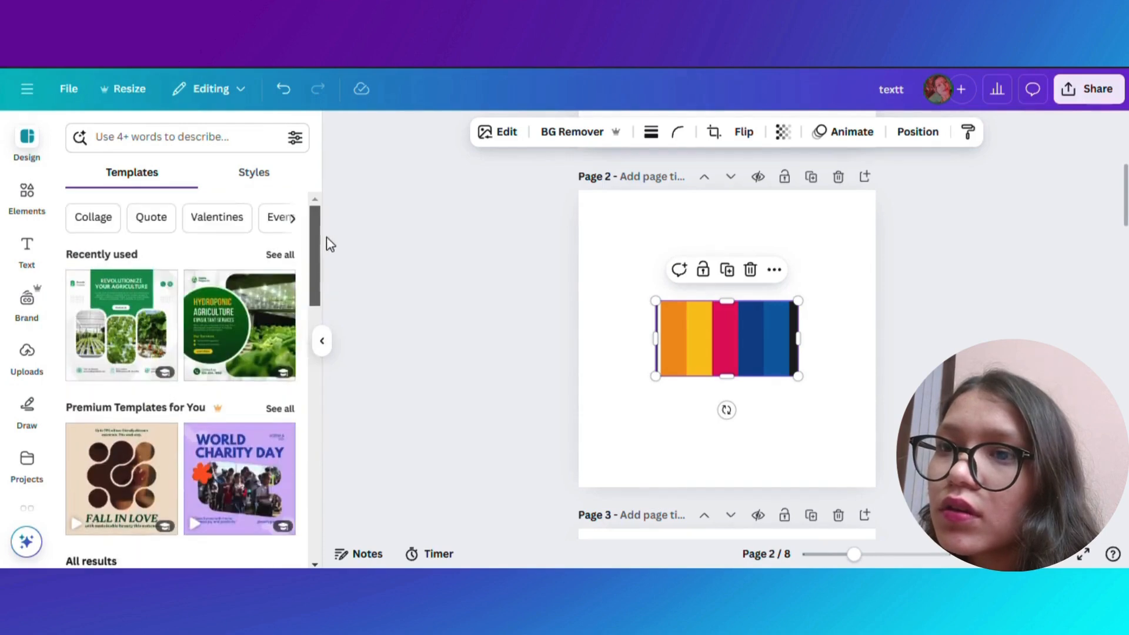
click(100, 317)
- Paste the colour palette image onto the templated page 2
click(690, 297)
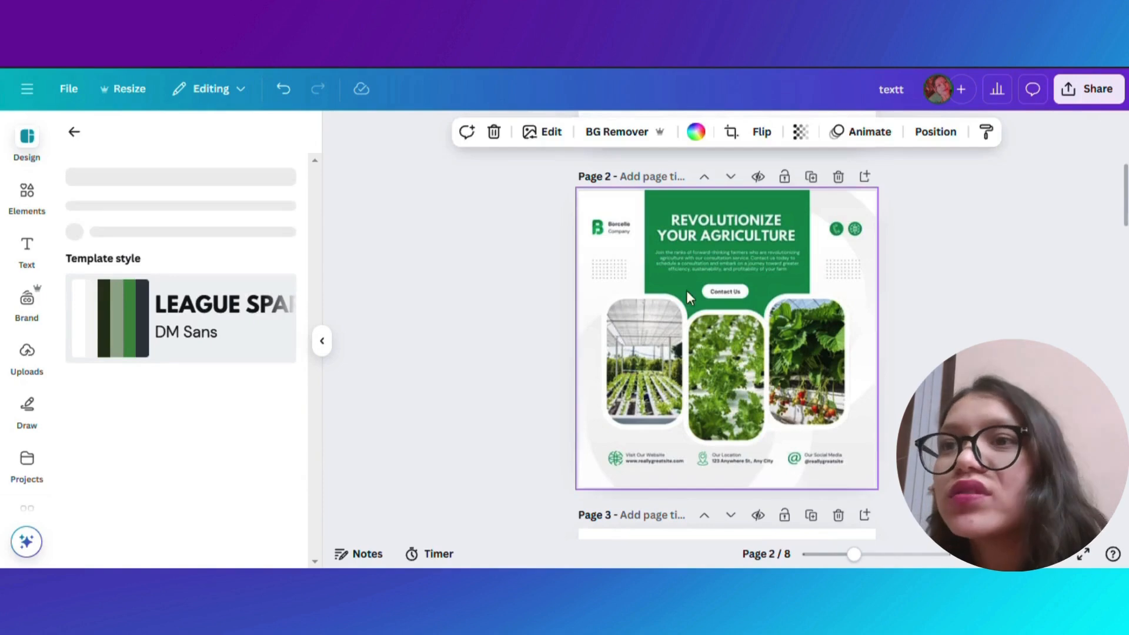
click(692, 284)
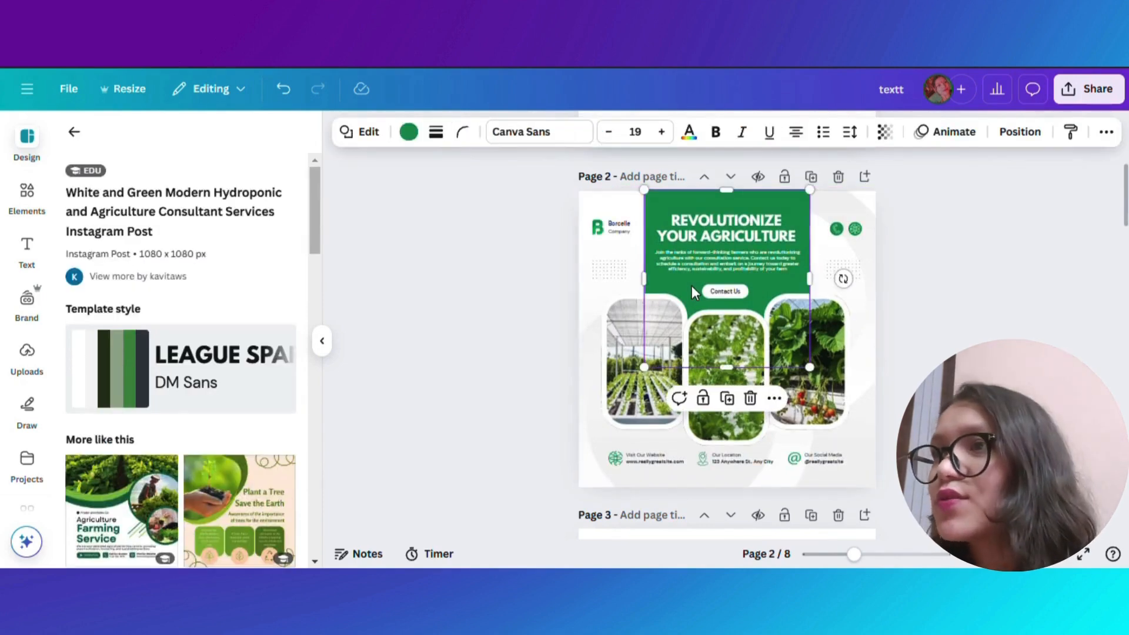
key(ctrl+v)
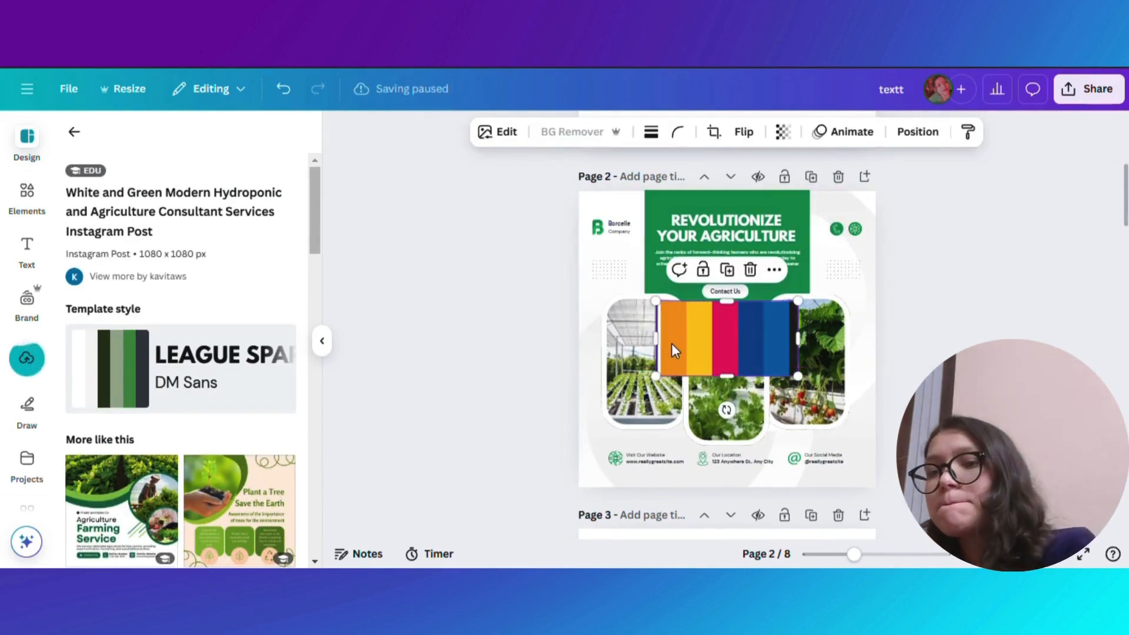
- Apply the palette's colours to page 2 repeatedly to cycle through colour combinations
right_click(674, 352)
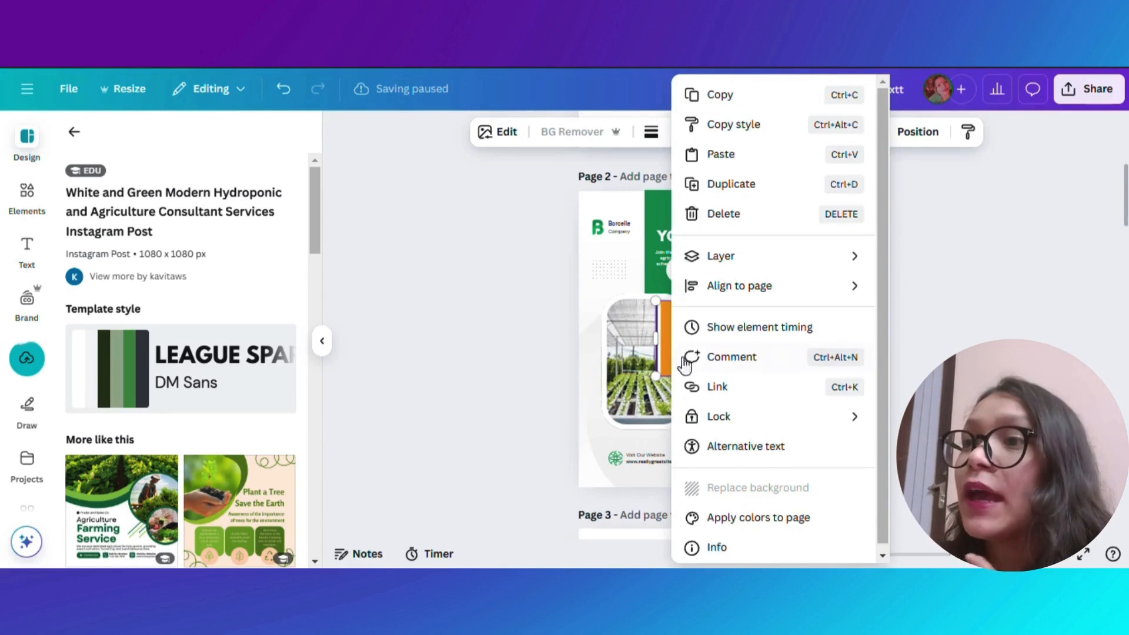
click(791, 520)
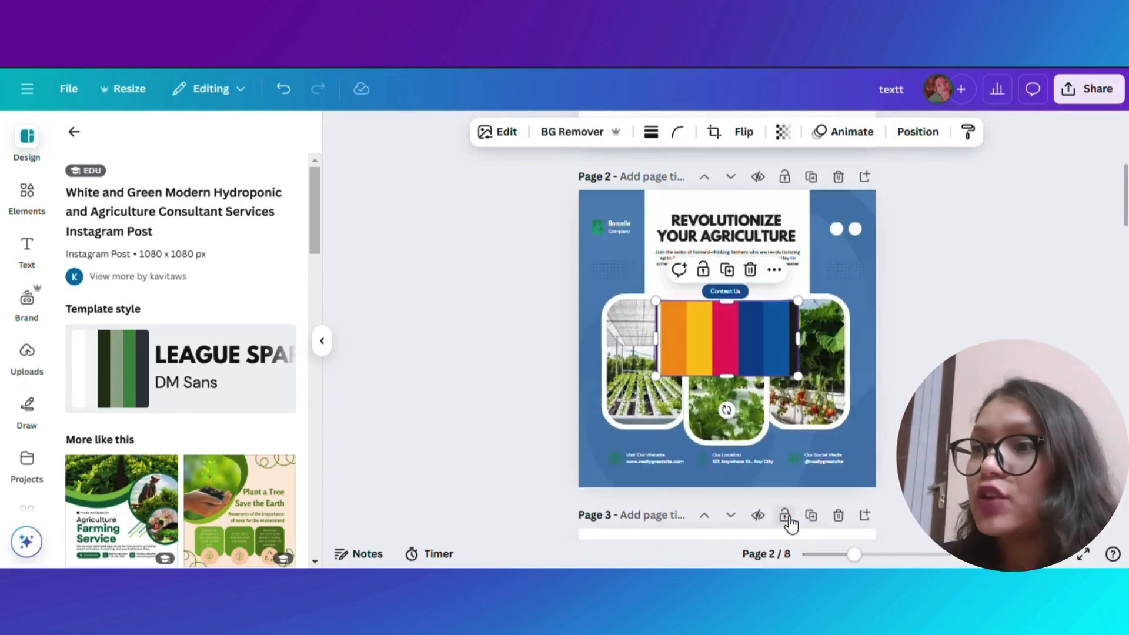
right_click(697, 353)
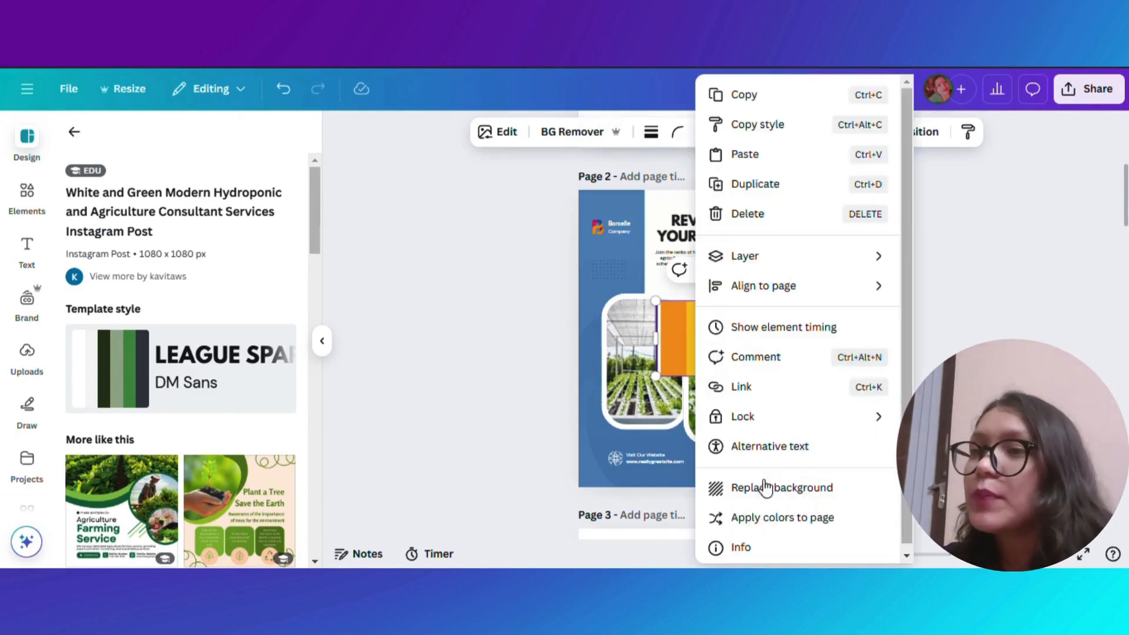
click(774, 517)
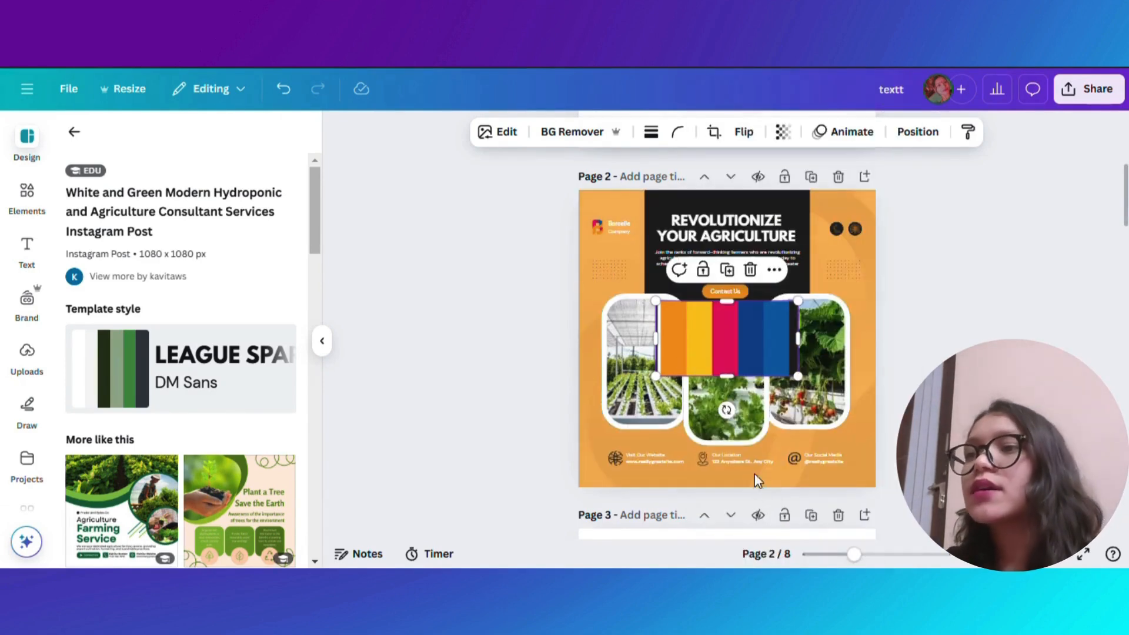
right_click(729, 347)
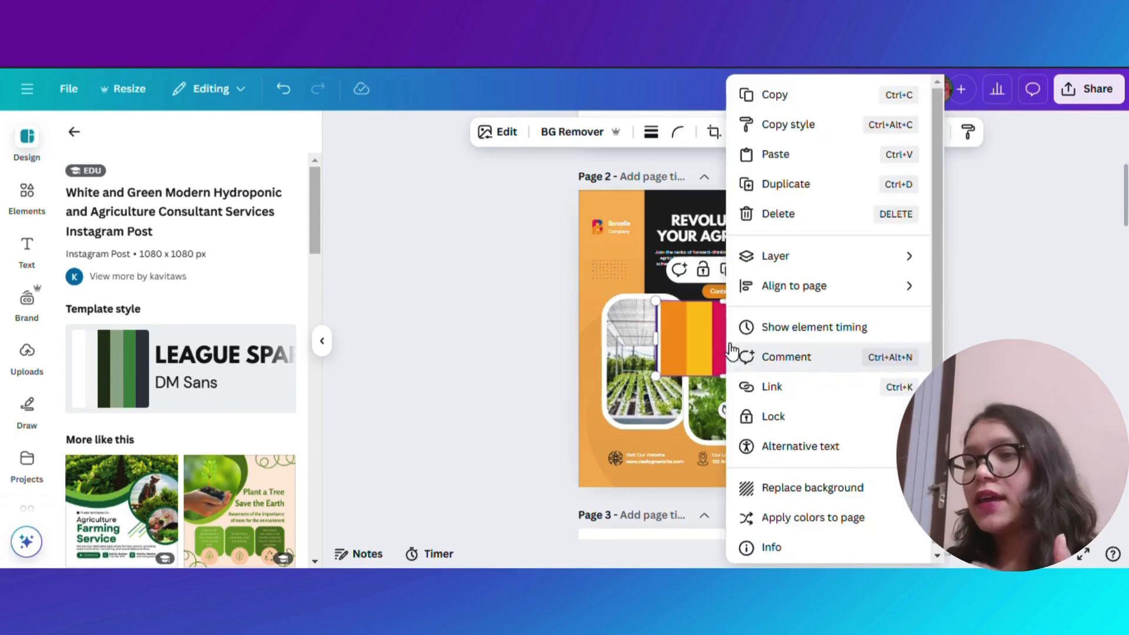
click(802, 518)
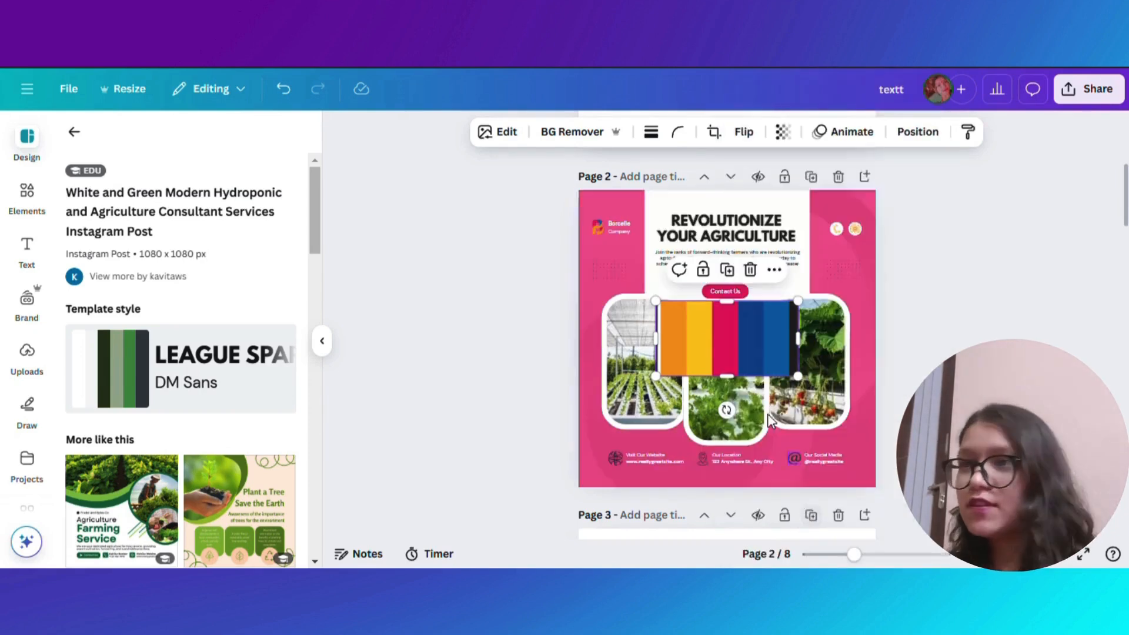
right_click(759, 354)
click(835, 519)
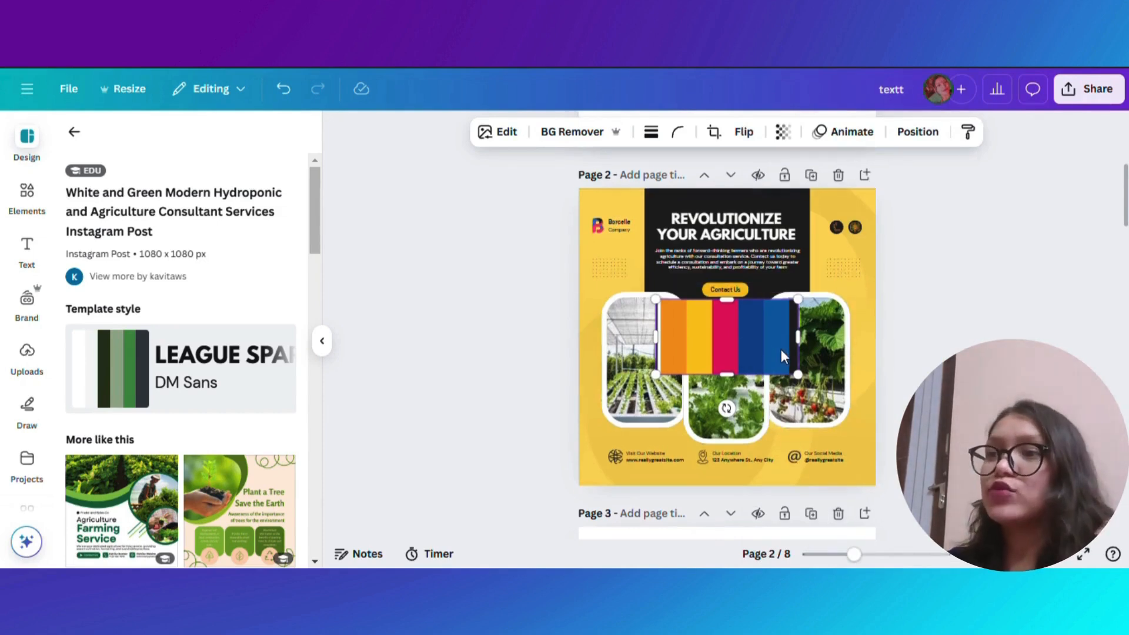
- Apply the Outline effect to the 'textt' text on page 3 and set the outline colour to black
scroll(780, 350, down, 5)
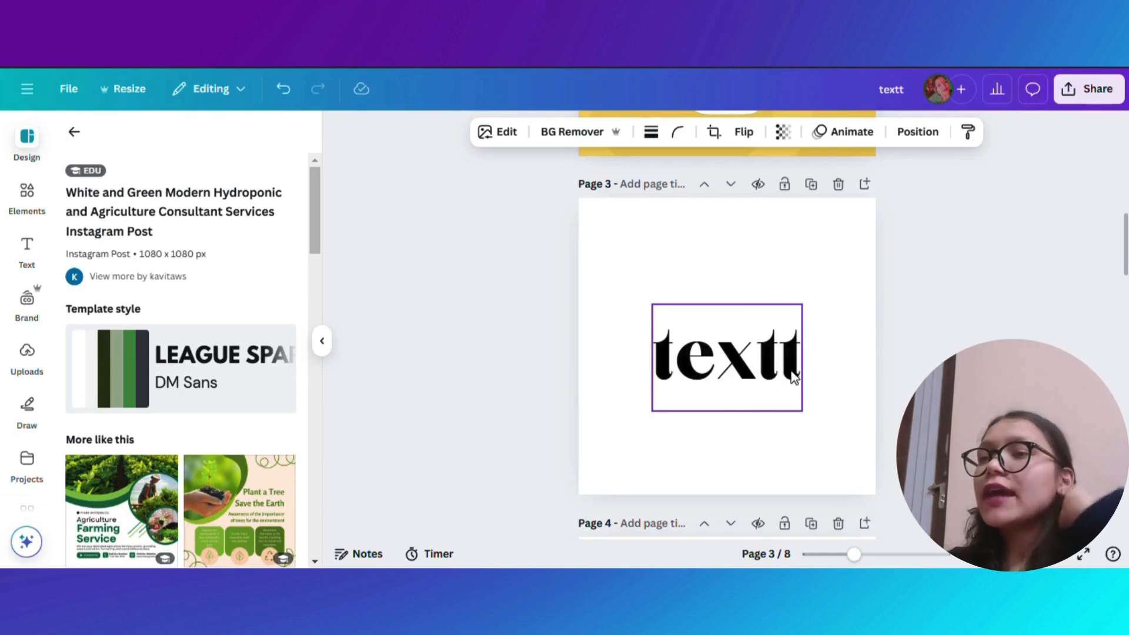
click(712, 390)
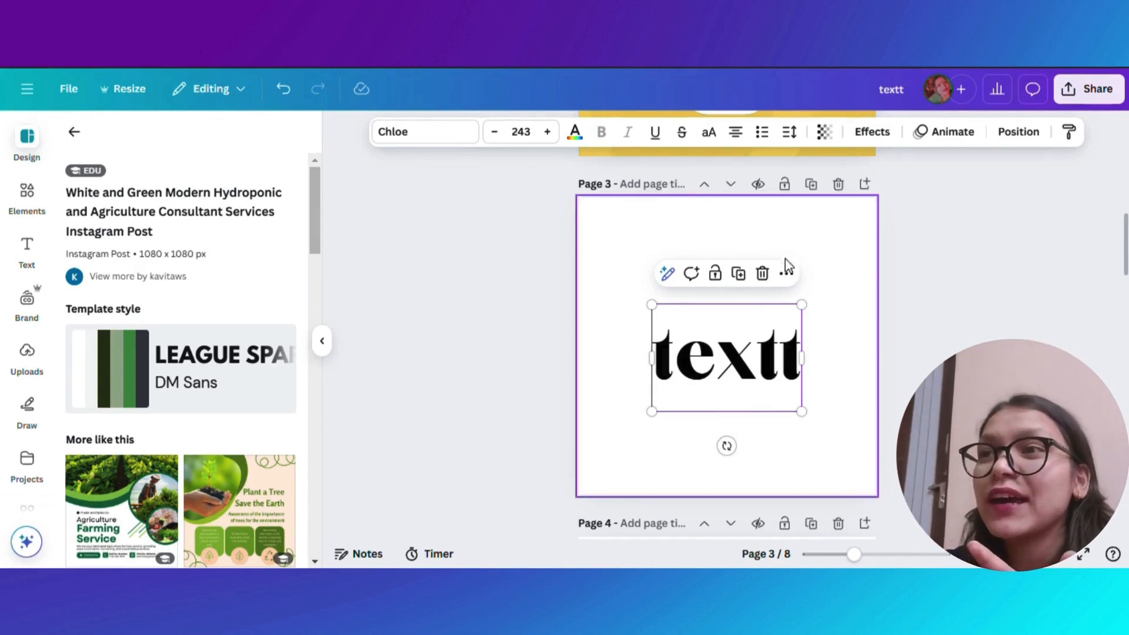
click(872, 135)
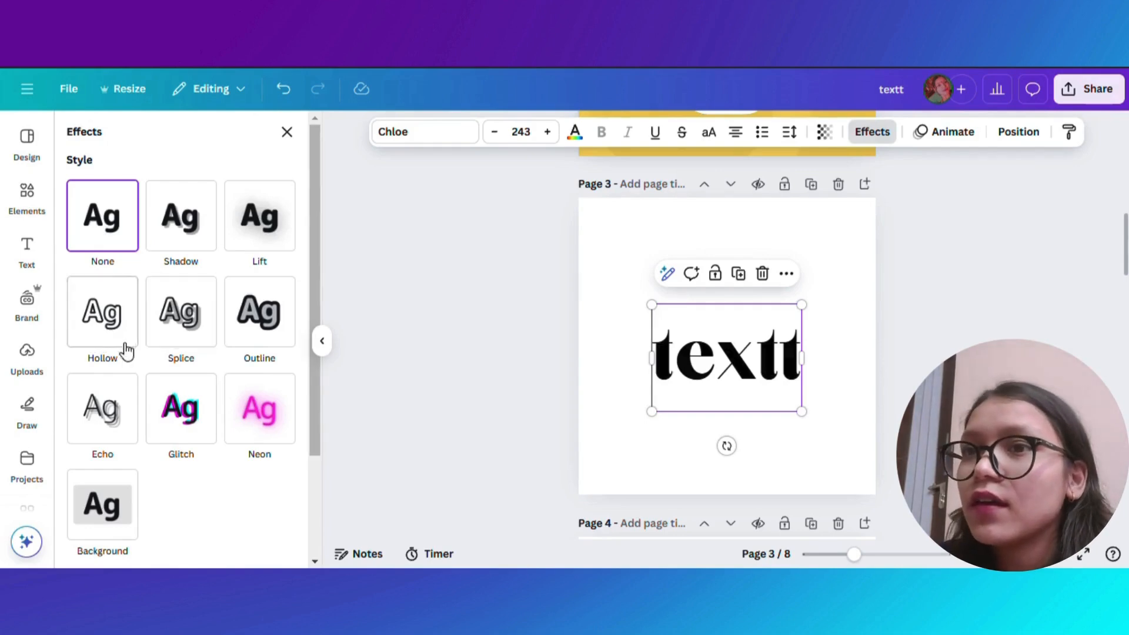
click(103, 331)
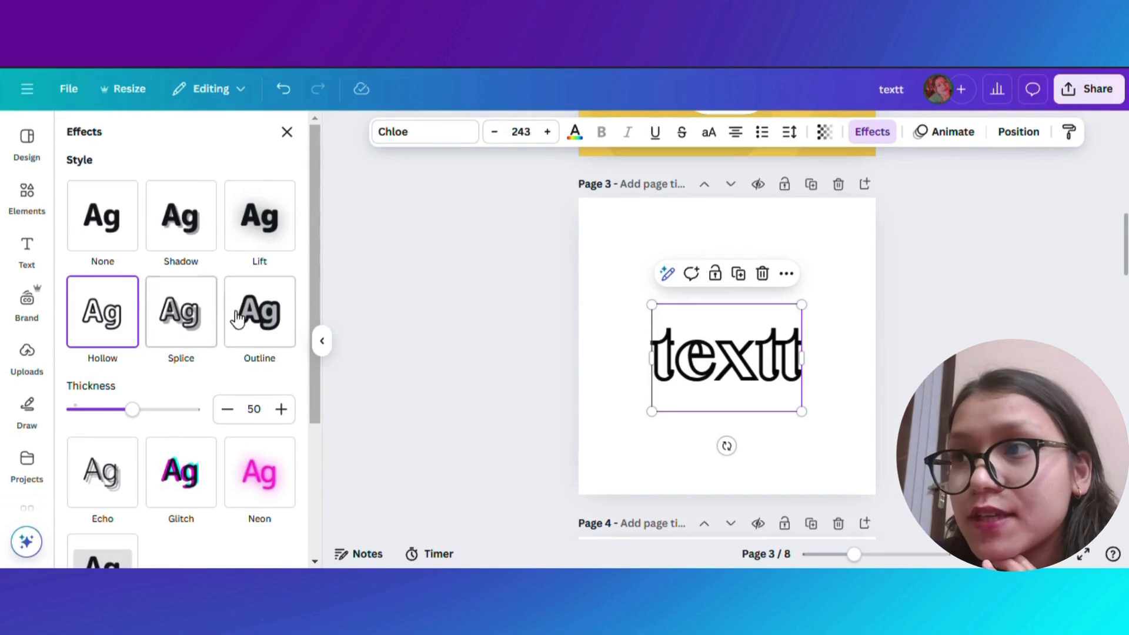
click(284, 328)
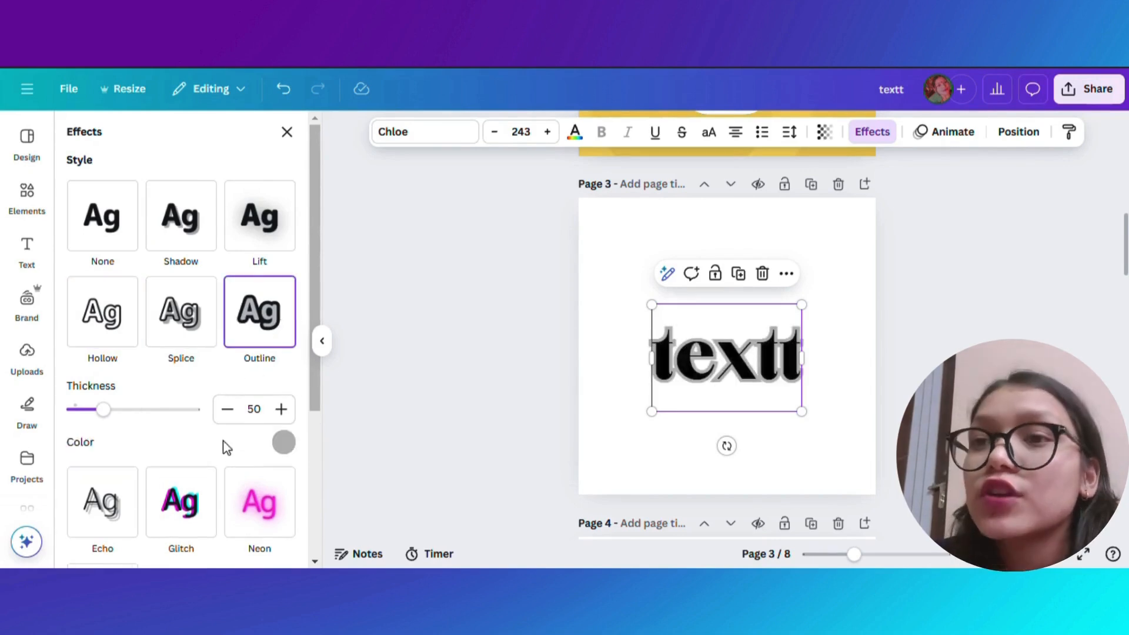
click(283, 444)
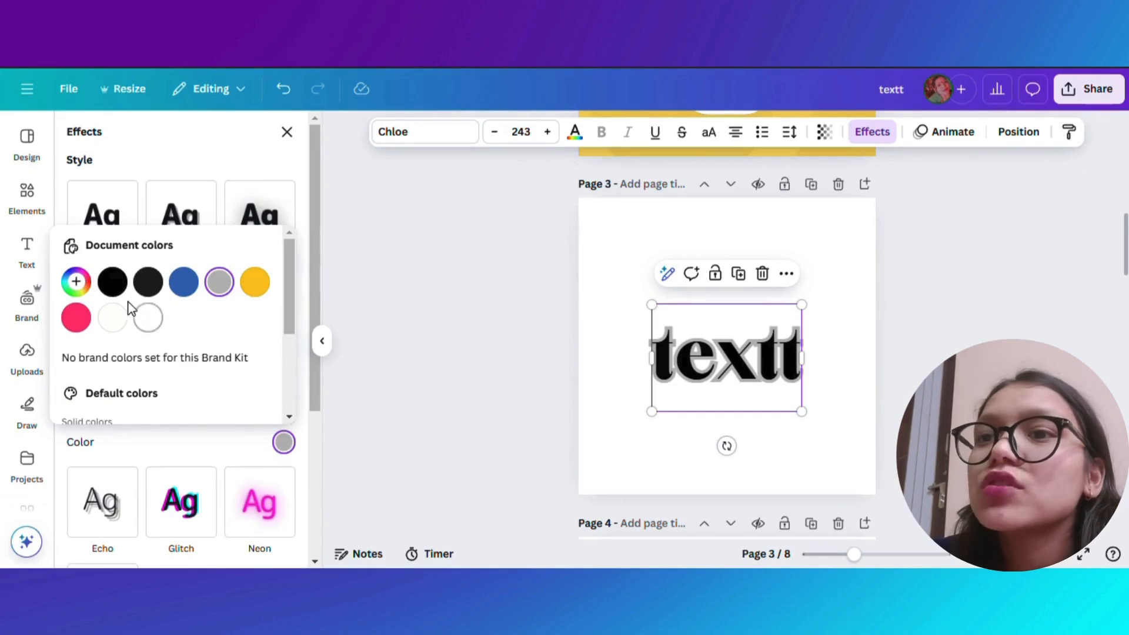
click(113, 283)
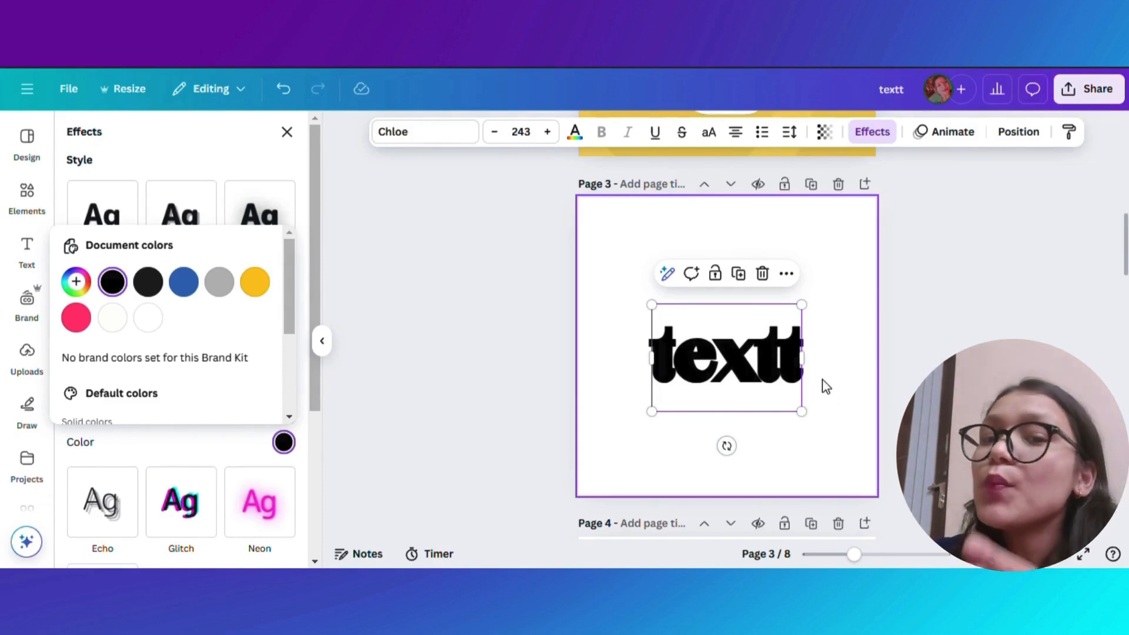
scroll(880, 404, down, 5)
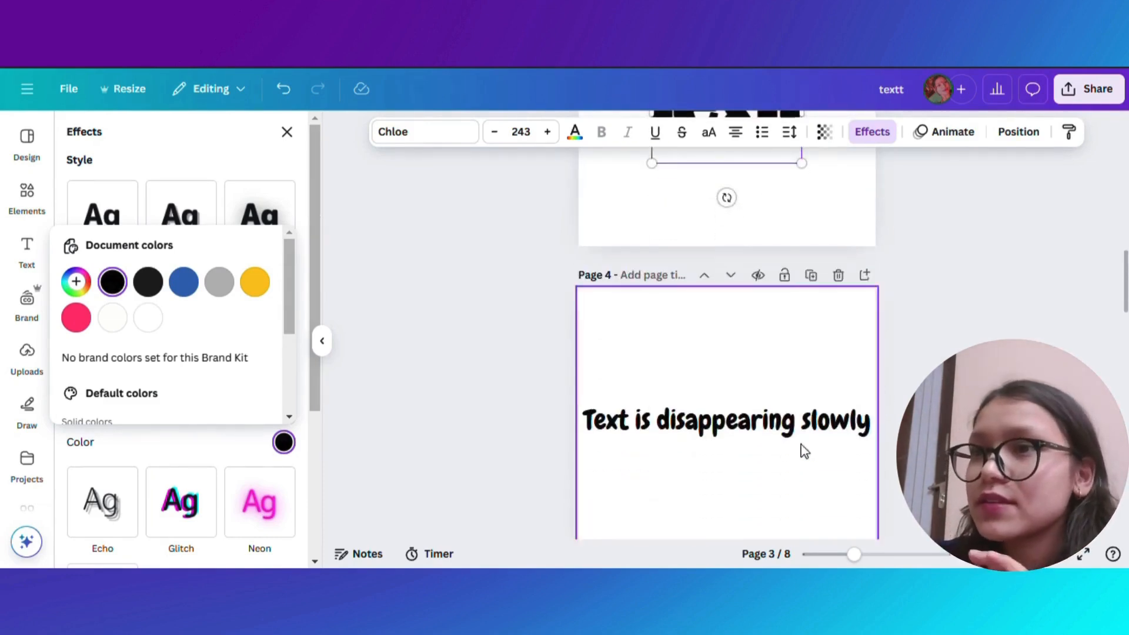
- Move the 'Text is disappearing slowly' text up to the top of page 4
scroll(685, 457, down, 2)
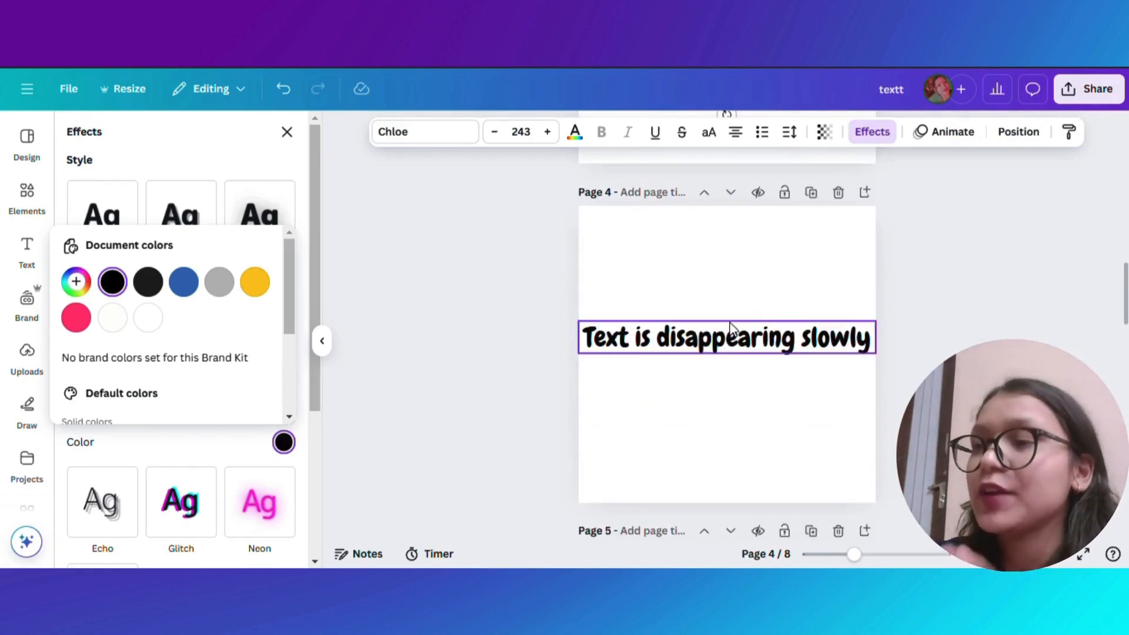
click(736, 345)
drag(736, 345, 736, 250)
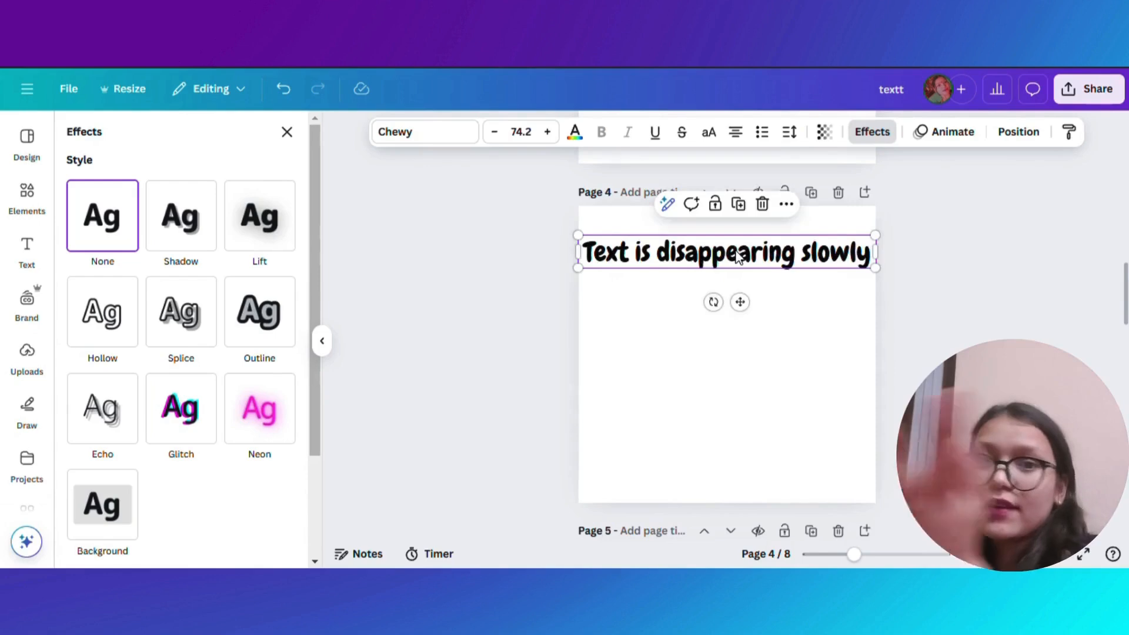
- Duplicate the text in place on page 4
click(810, 310)
click(765, 261)
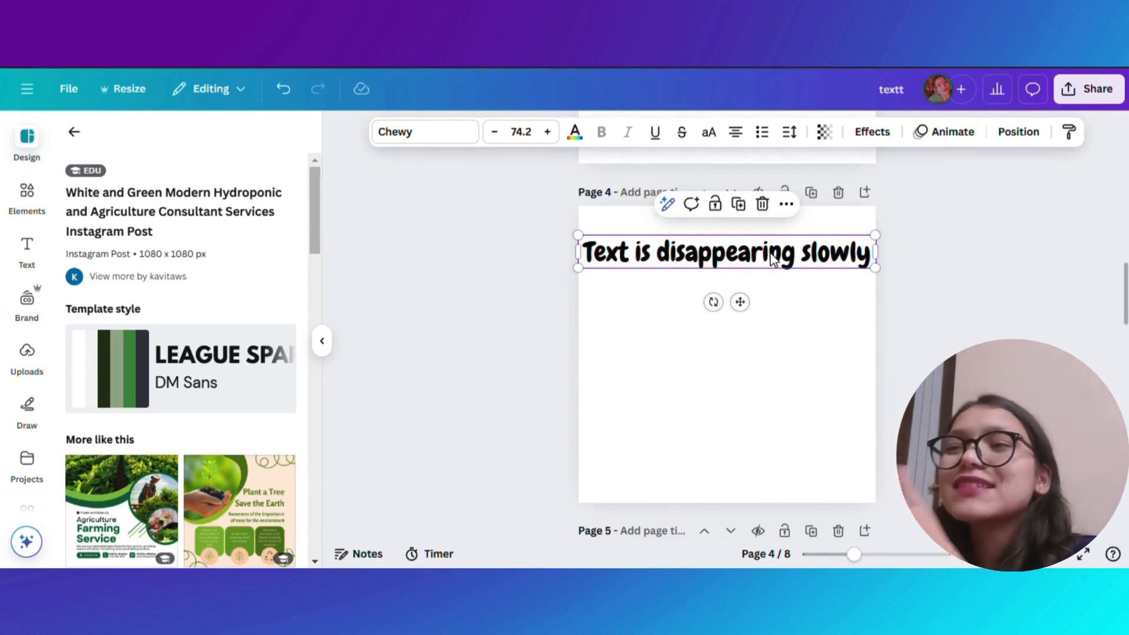
click(795, 337)
click(755, 258)
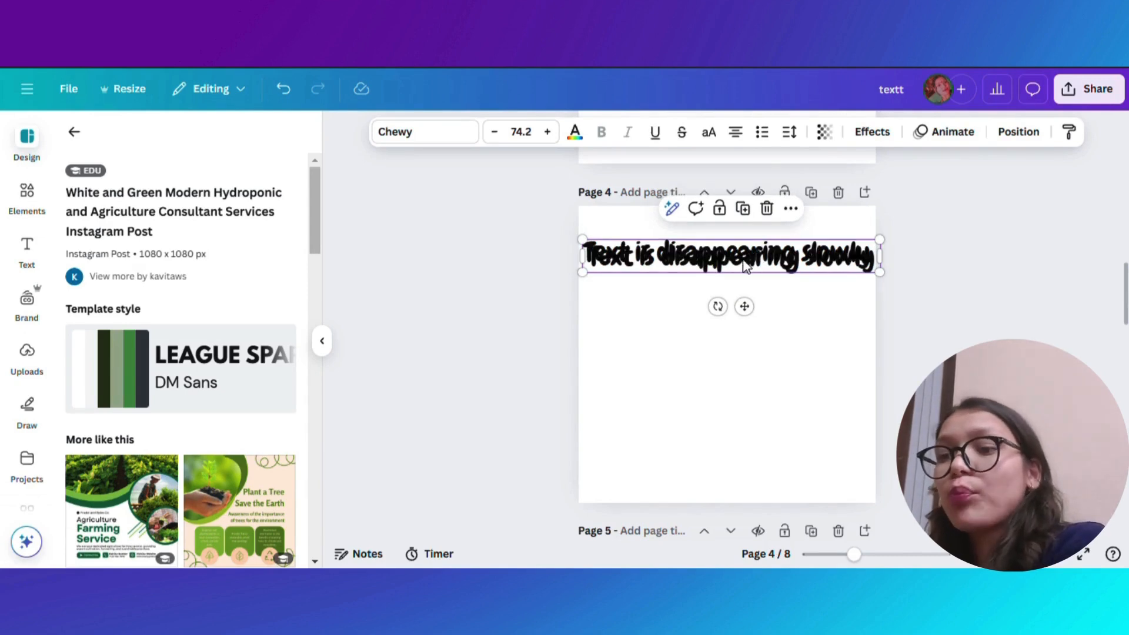
- Set page 4's background colour to light blue #8EAAD5
click(671, 386)
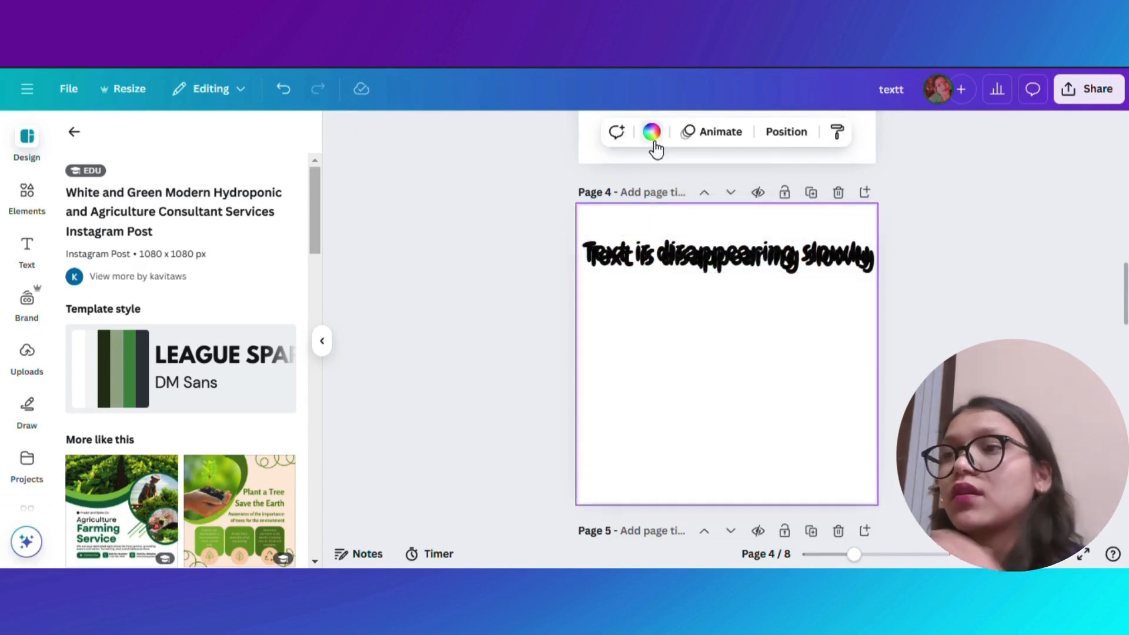
click(653, 140)
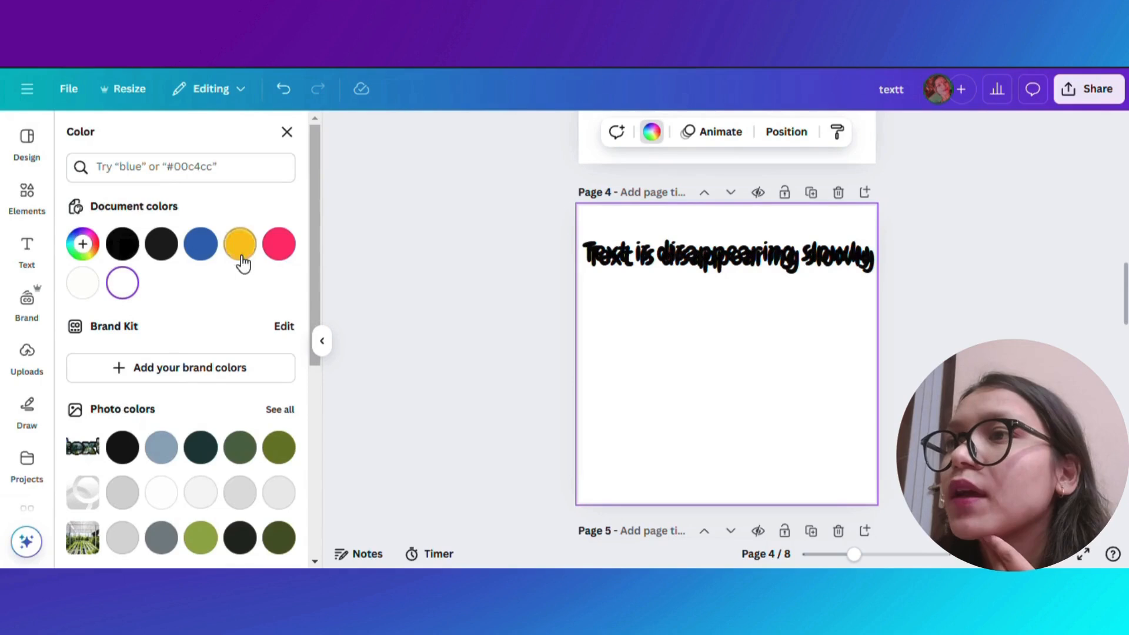
click(203, 251)
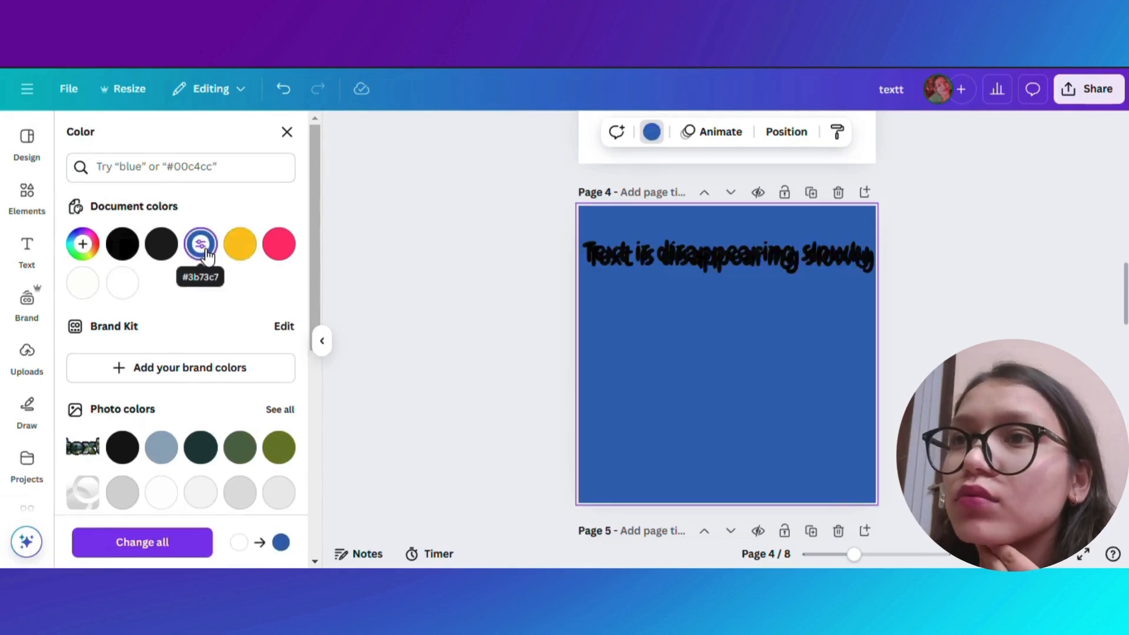
click(207, 250)
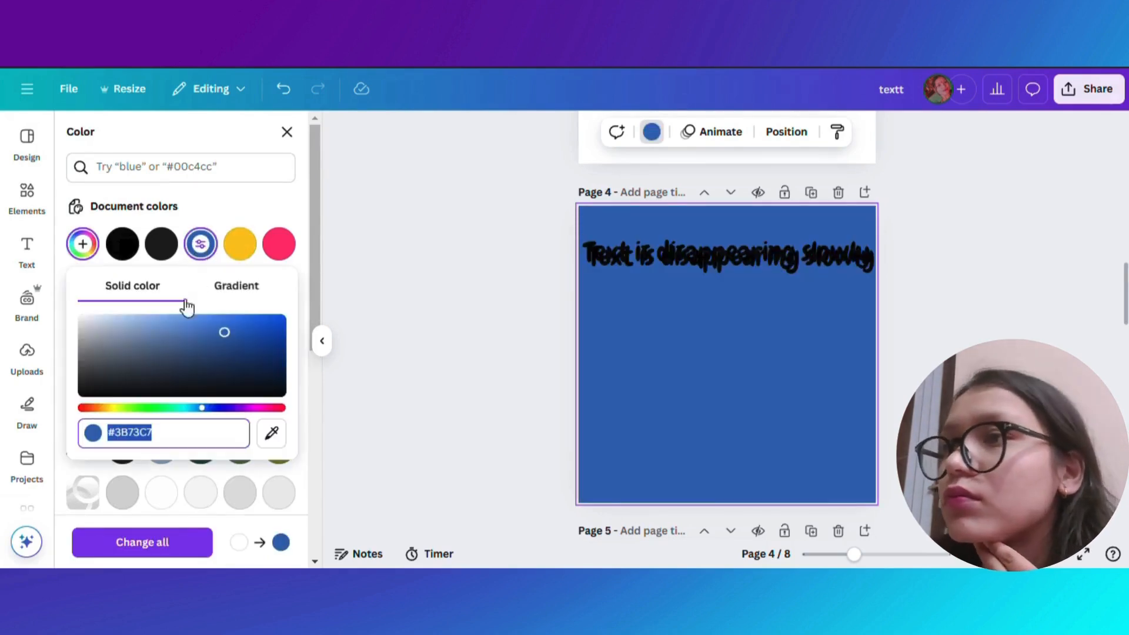
click(185, 330)
click(148, 327)
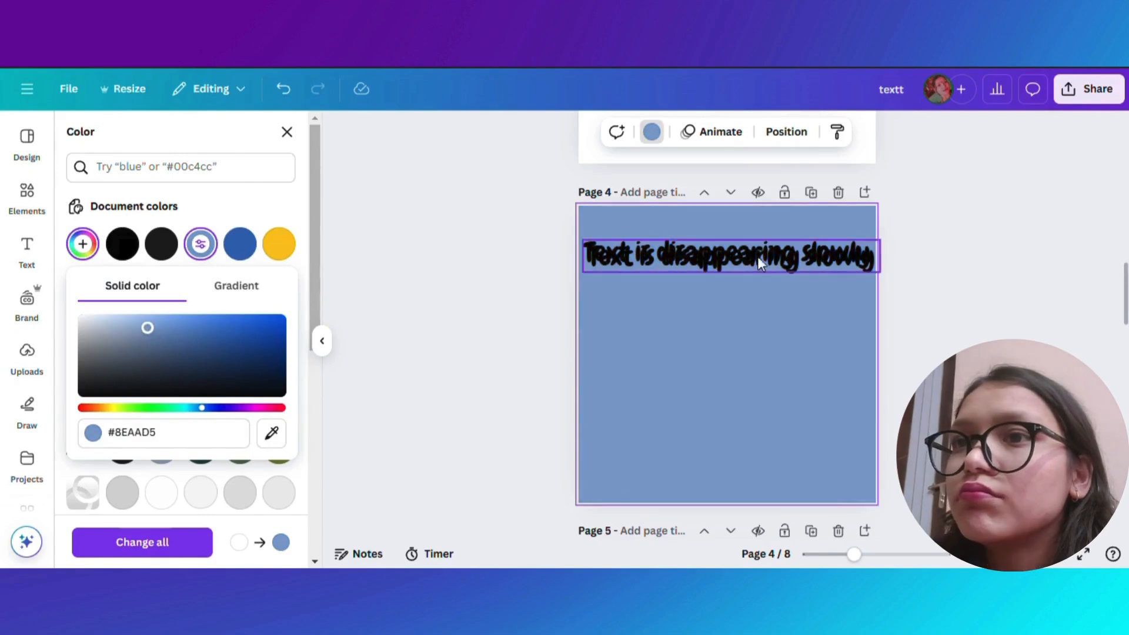
- Move the duplicate text below the original and recolour the top text a dark navy blue
drag(757, 256, 768, 332)
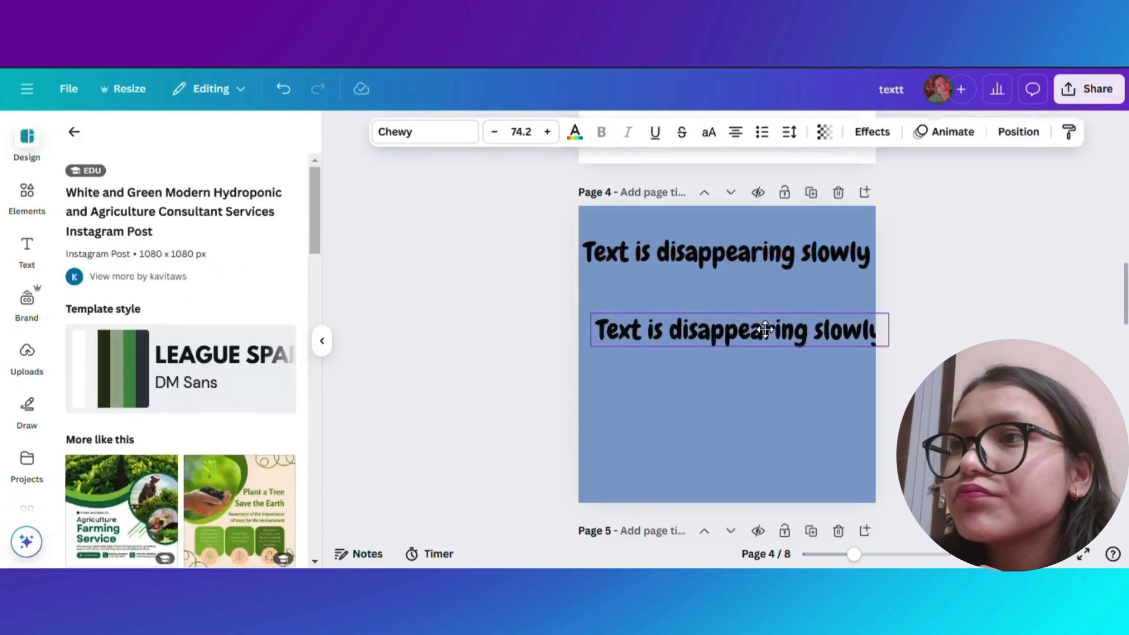
click(716, 256)
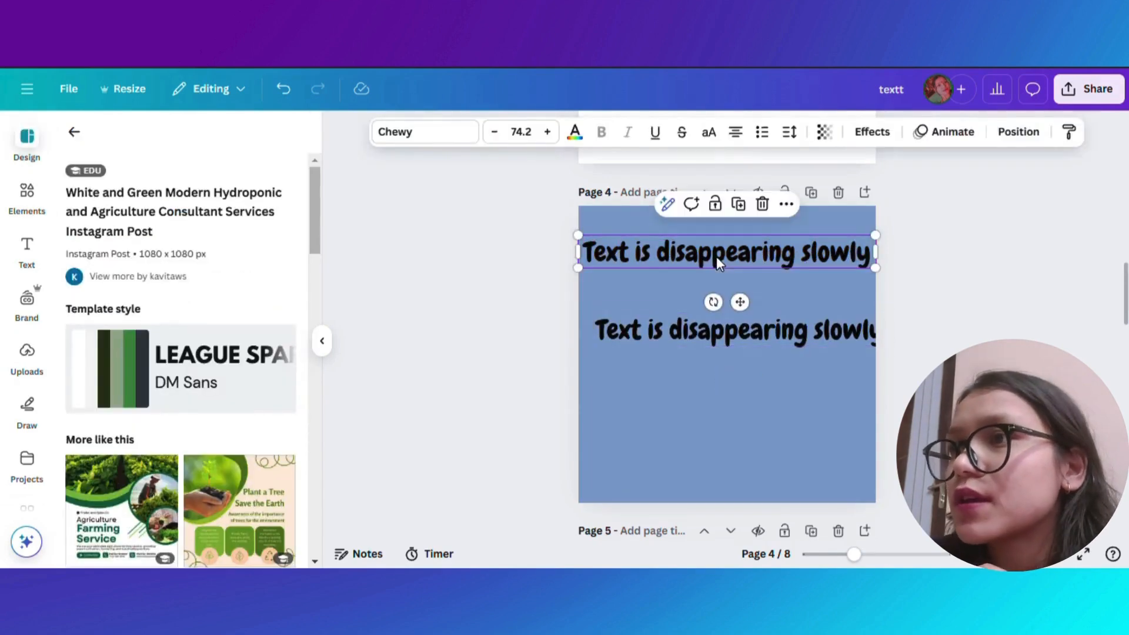
click(575, 140)
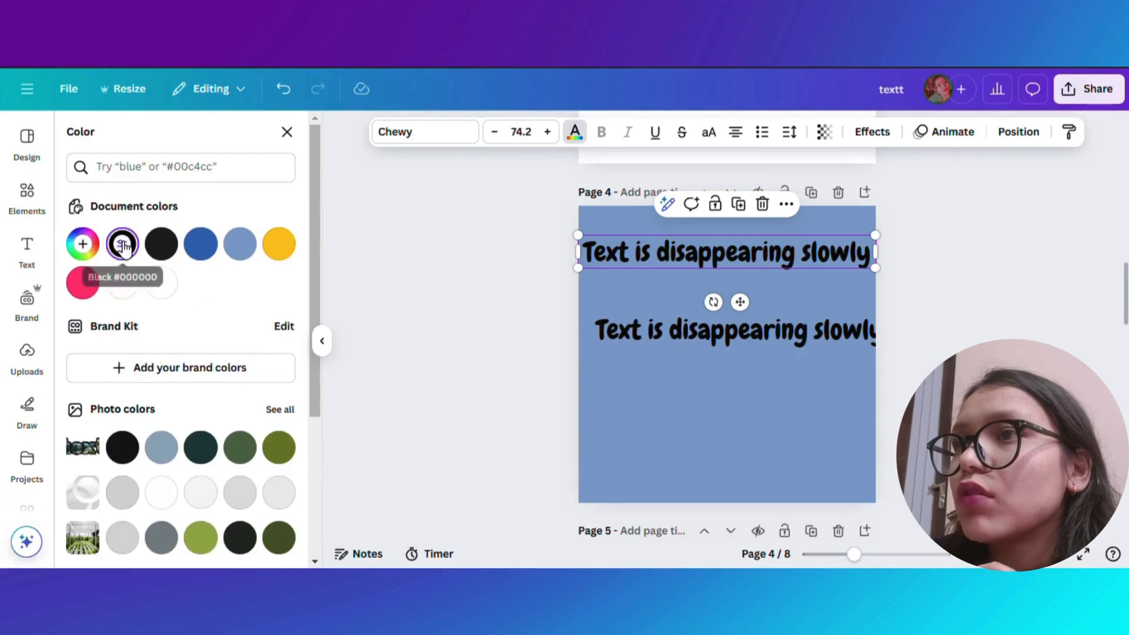
click(203, 246)
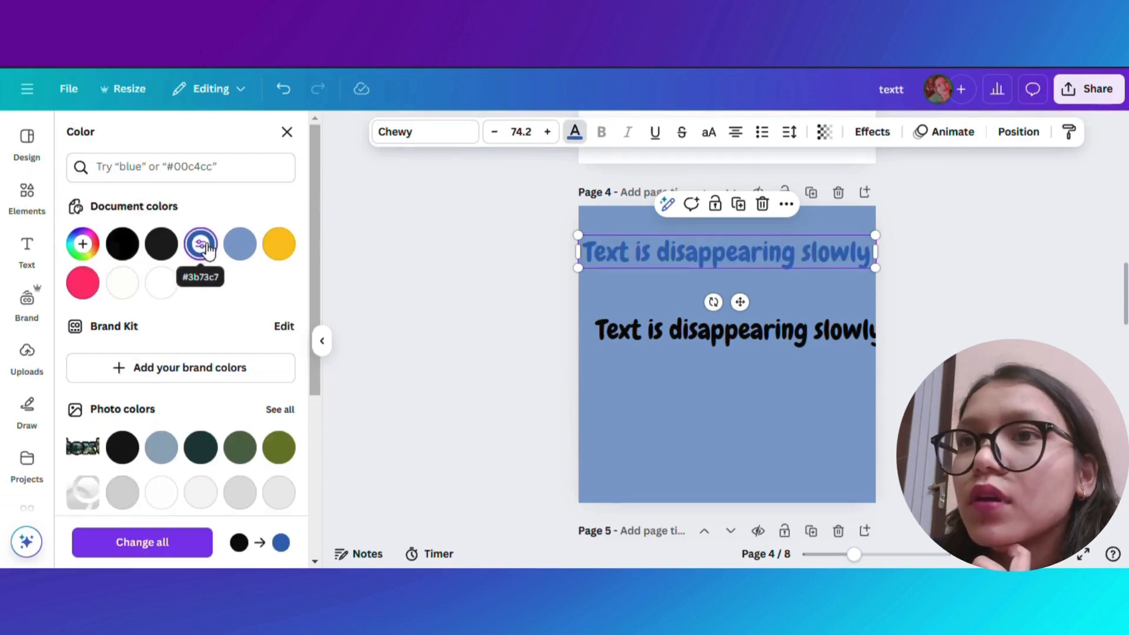
click(207, 257)
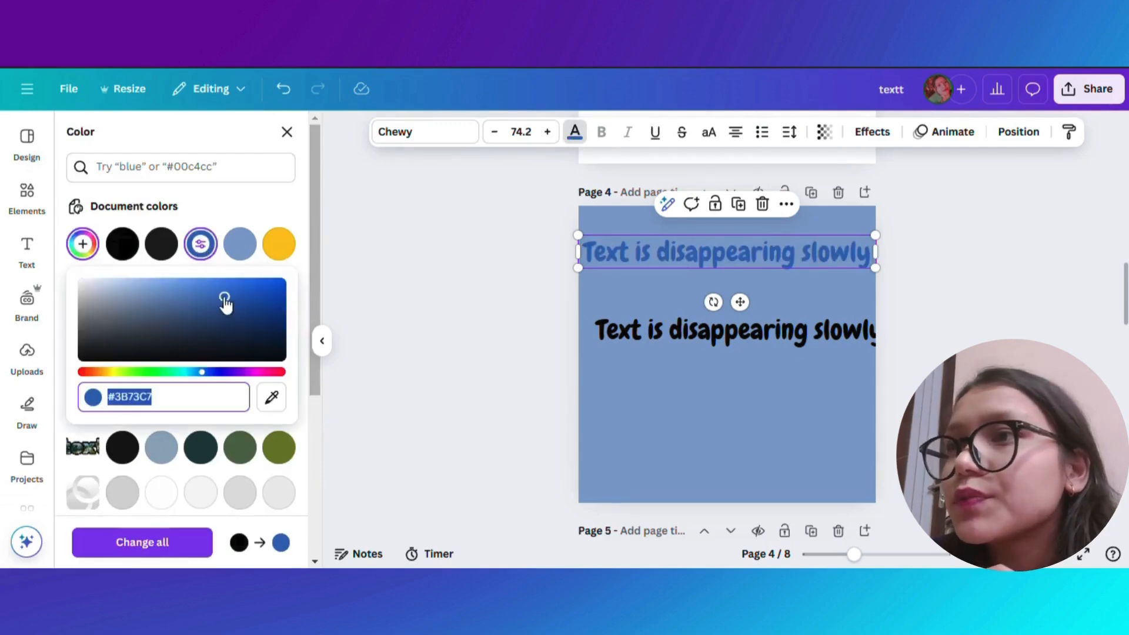
drag(226, 303, 231, 340)
click(677, 407)
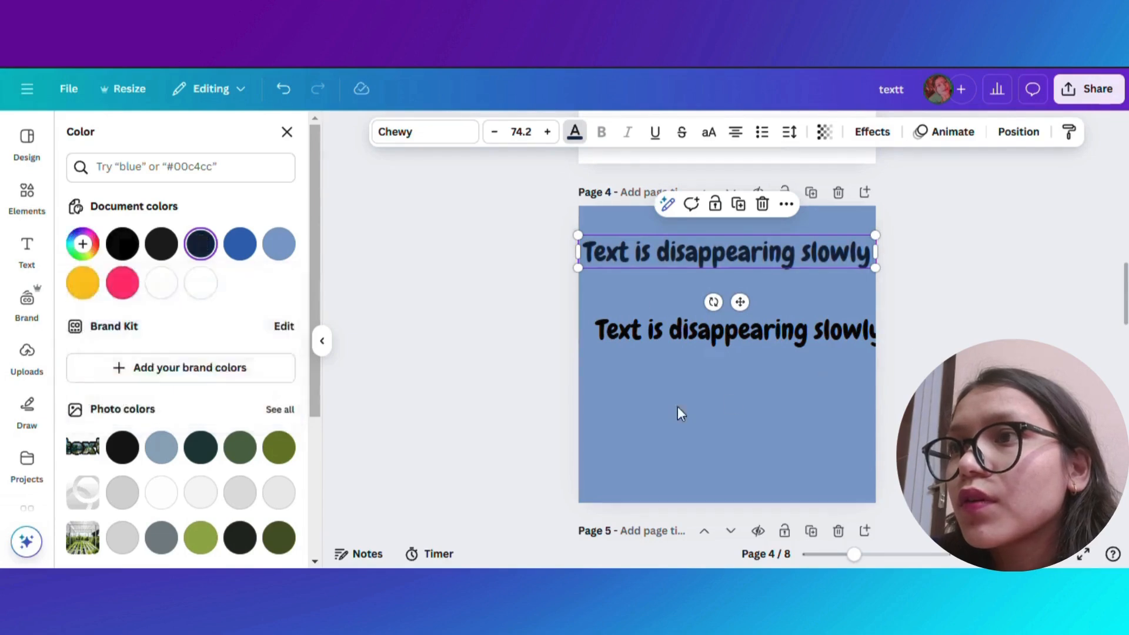
- Delete the lower black duplicate text and reselect the navy text at the top
click(660, 332)
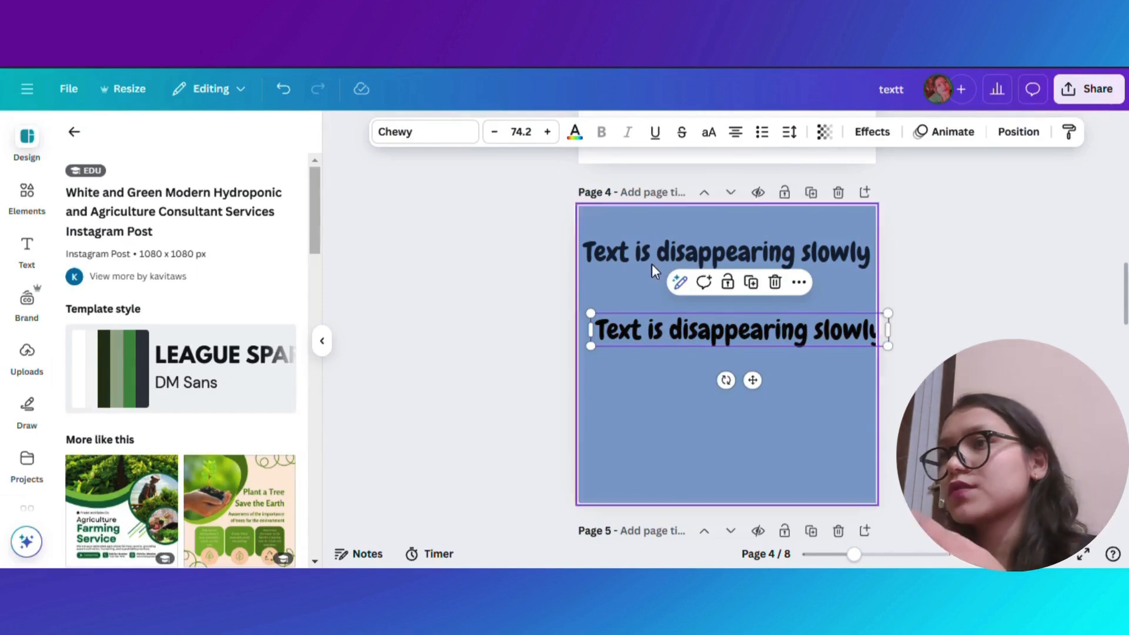
click(775, 283)
click(764, 244)
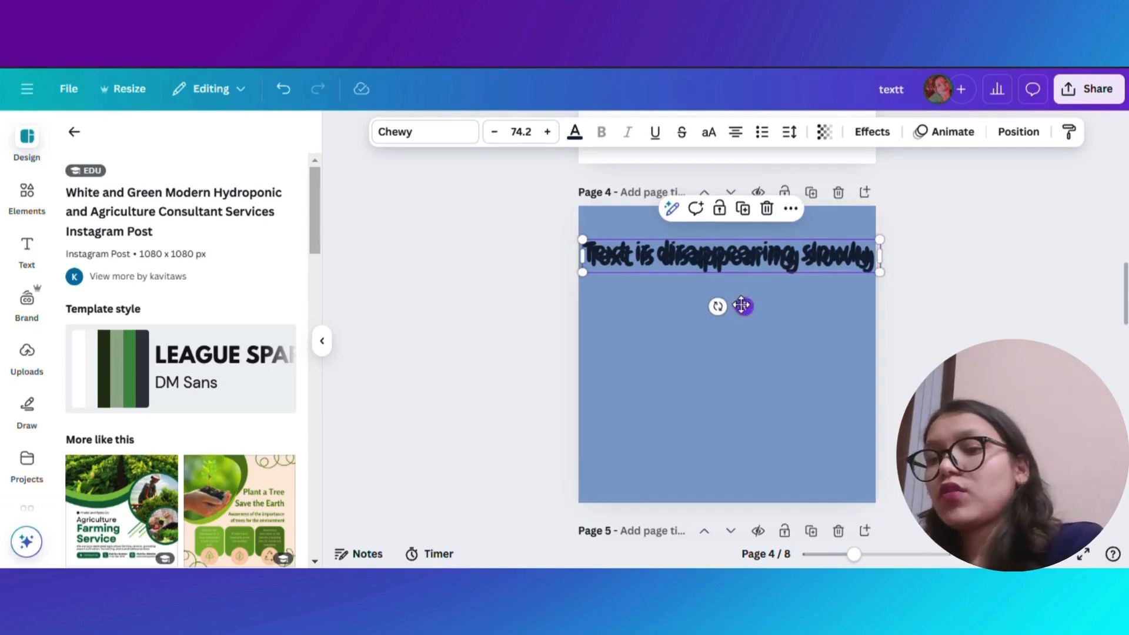
- Duplicate the navy text into five evenly spaced rows down page 4
drag(740, 302, 743, 358)
key(ctrl+d)
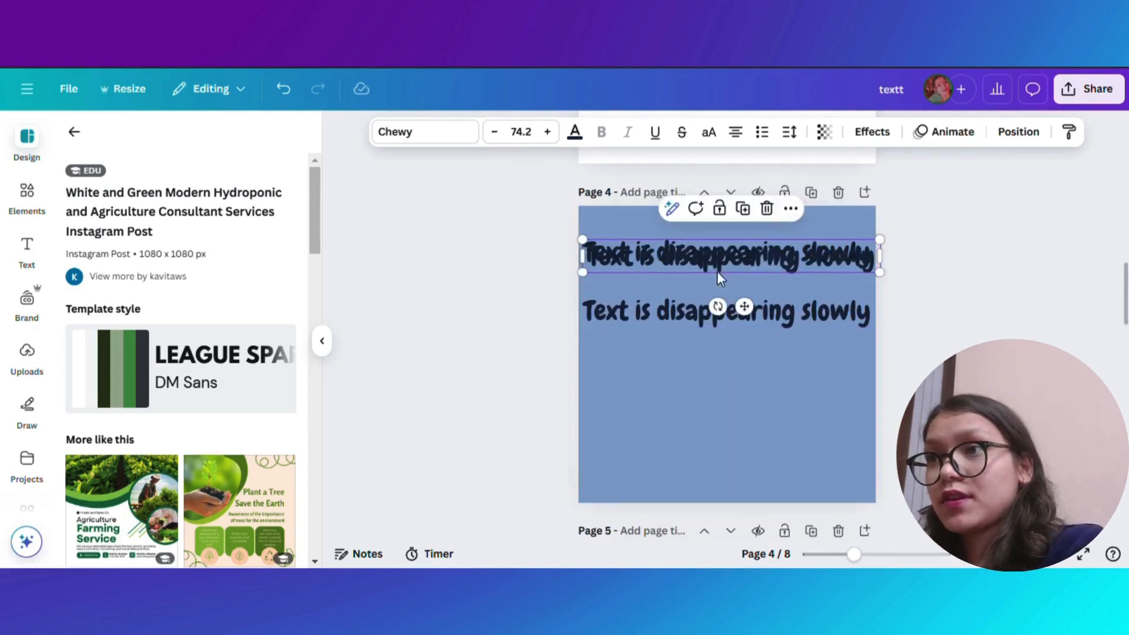
drag(745, 306, 743, 417)
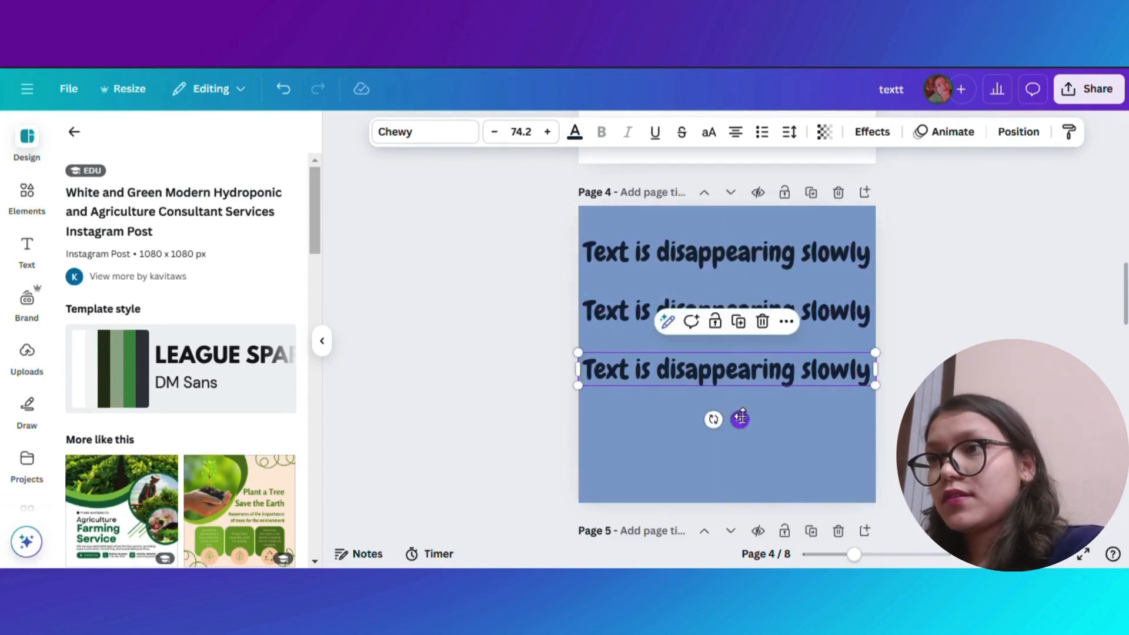
key(ctrl+d)
drag(748, 307, 748, 479)
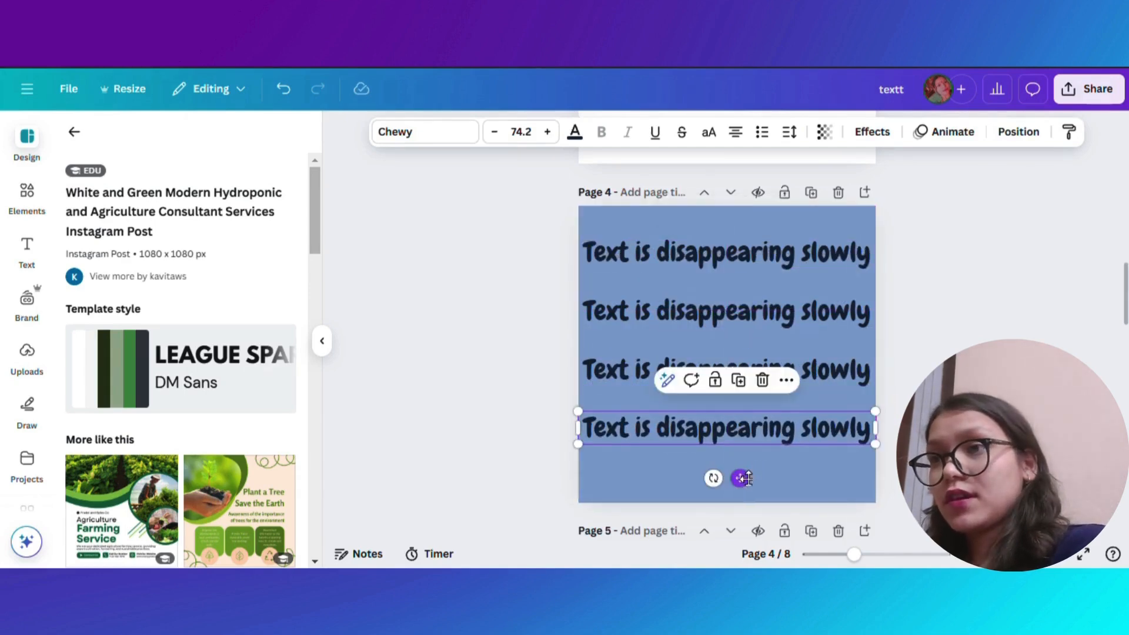
key(ctrl+v)
drag(742, 303, 737, 531)
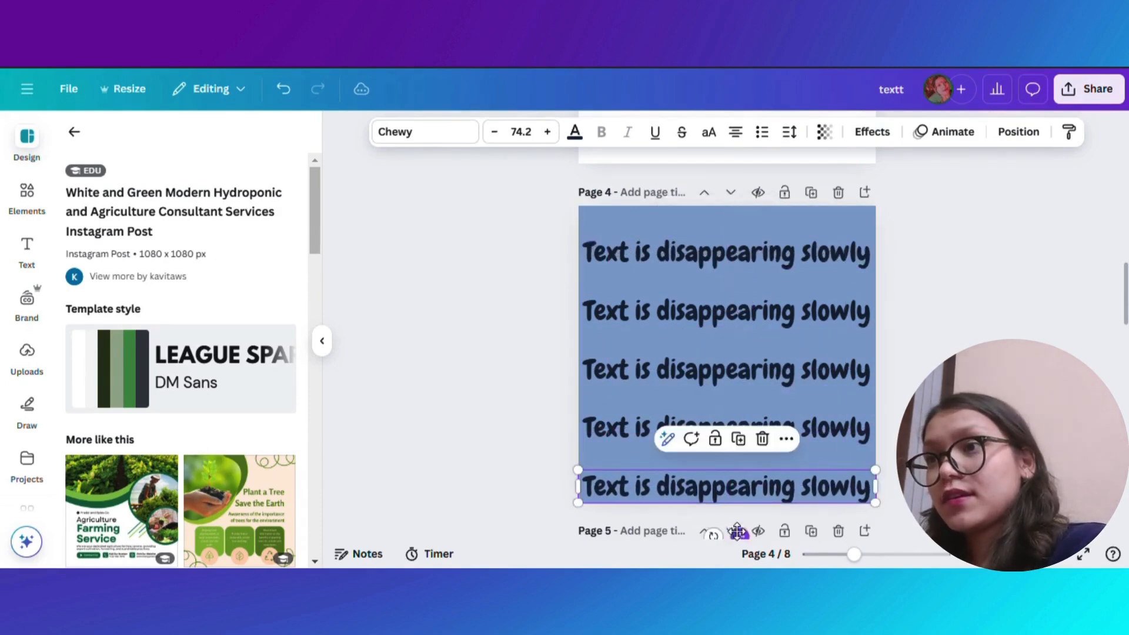
- Set the second text row's transparency to 70
click(761, 312)
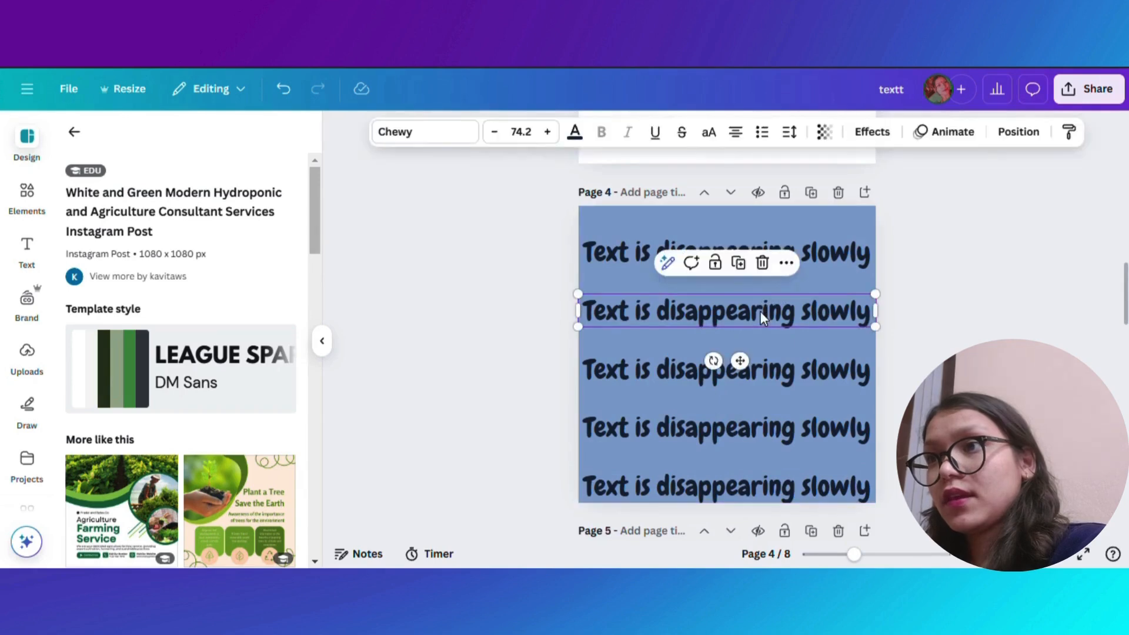
click(824, 133)
drag(858, 198, 830, 207)
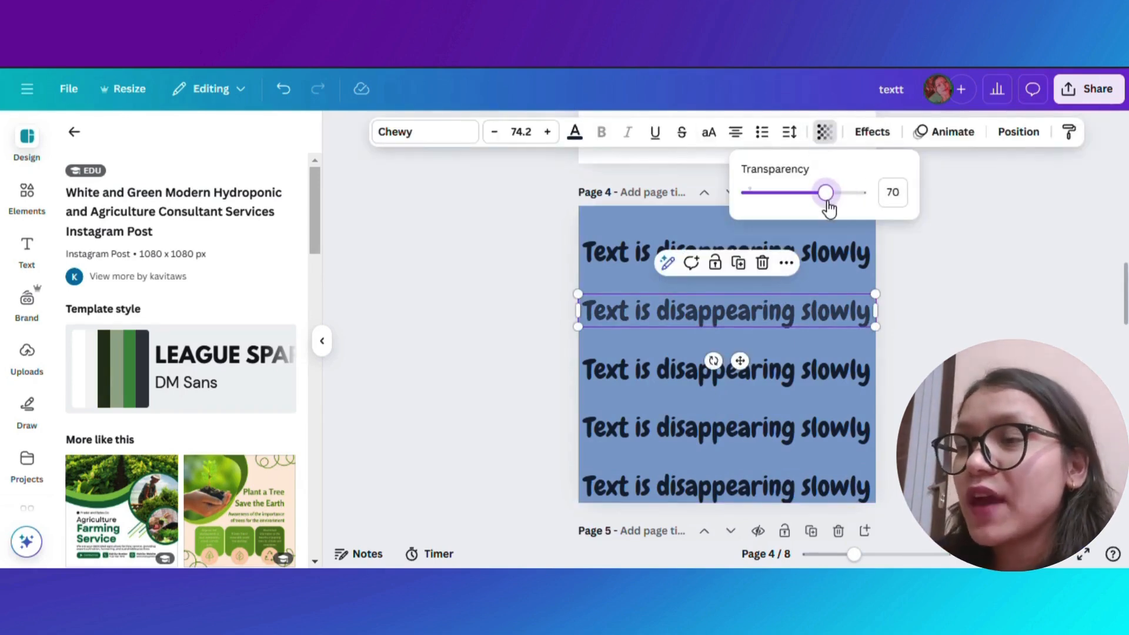
- Set the third text row's transparency to 60
click(811, 366)
click(823, 133)
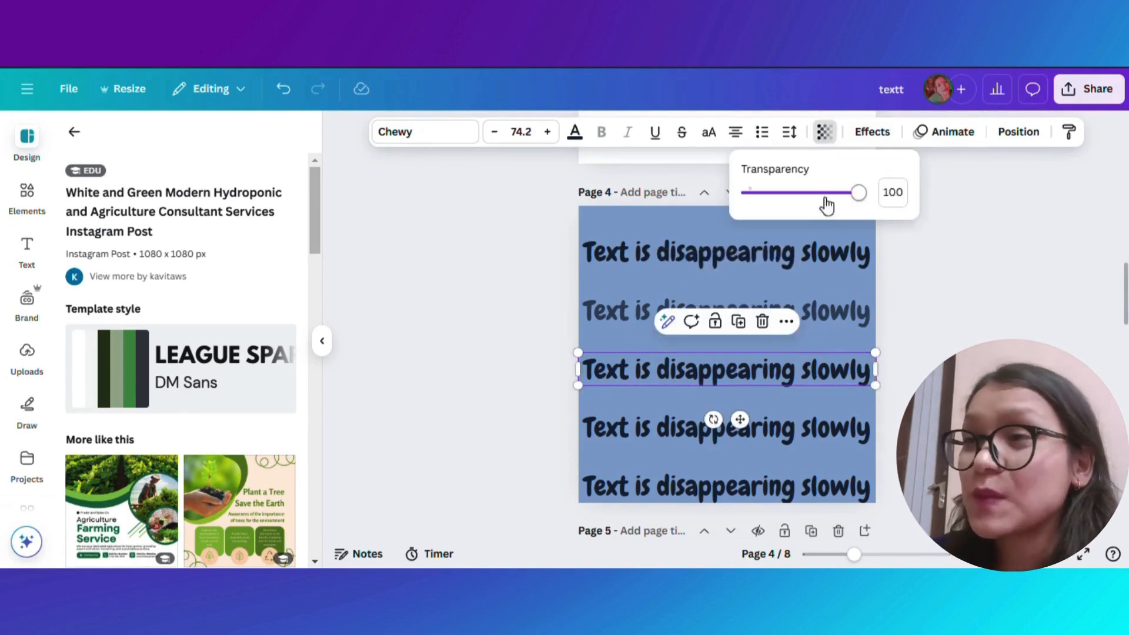
drag(827, 196, 805, 197)
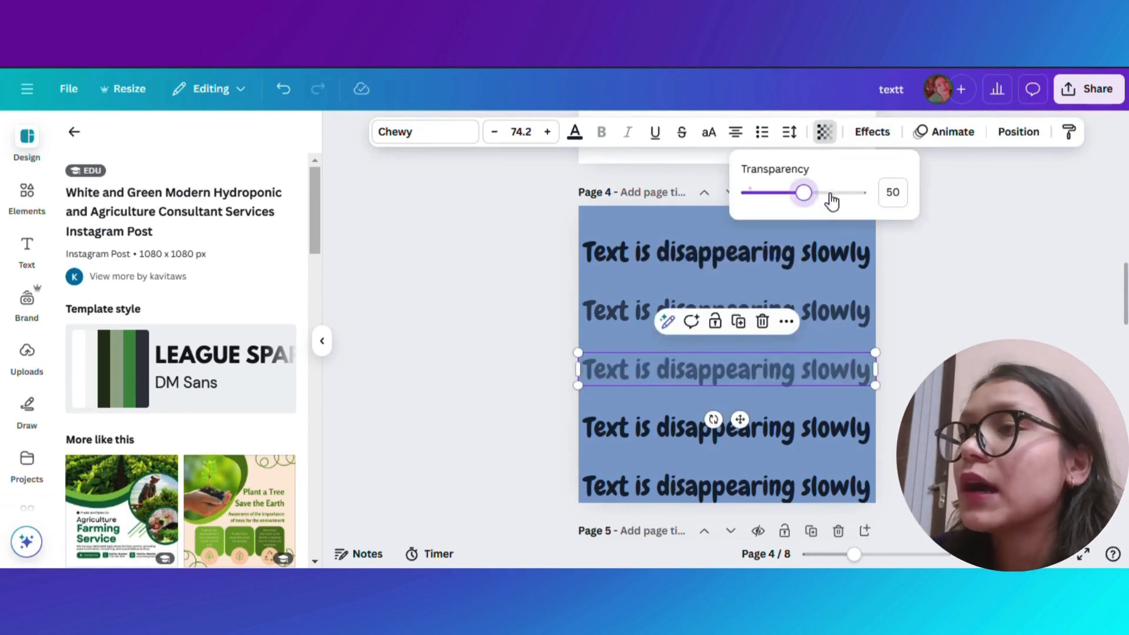
click(890, 194)
text(6)
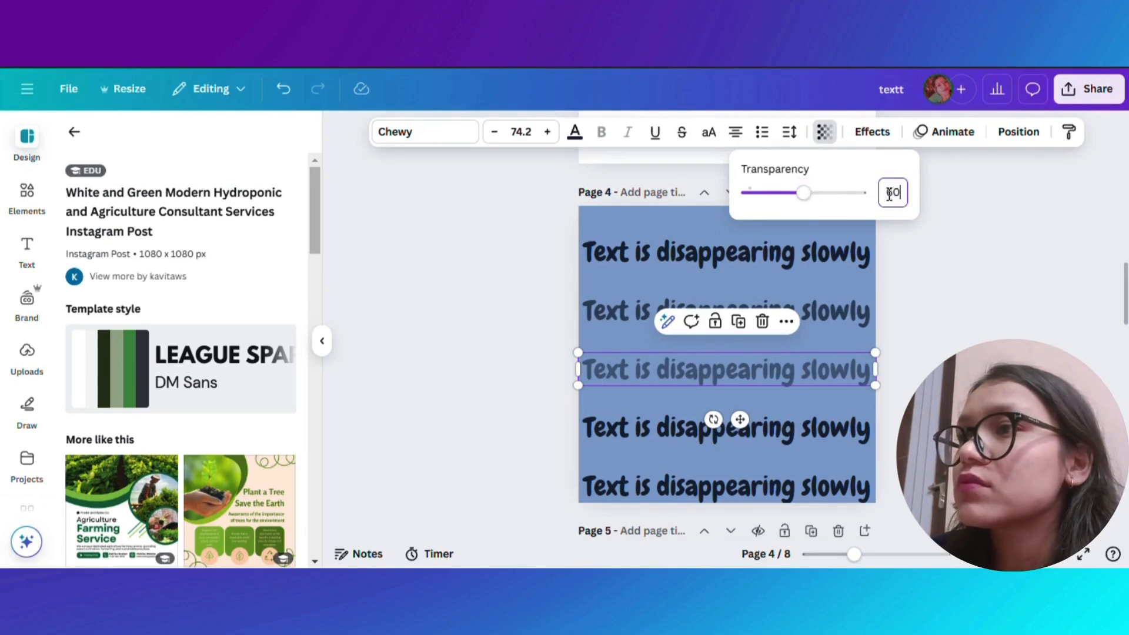
- Set the fourth text row's transparency to 50
click(761, 434)
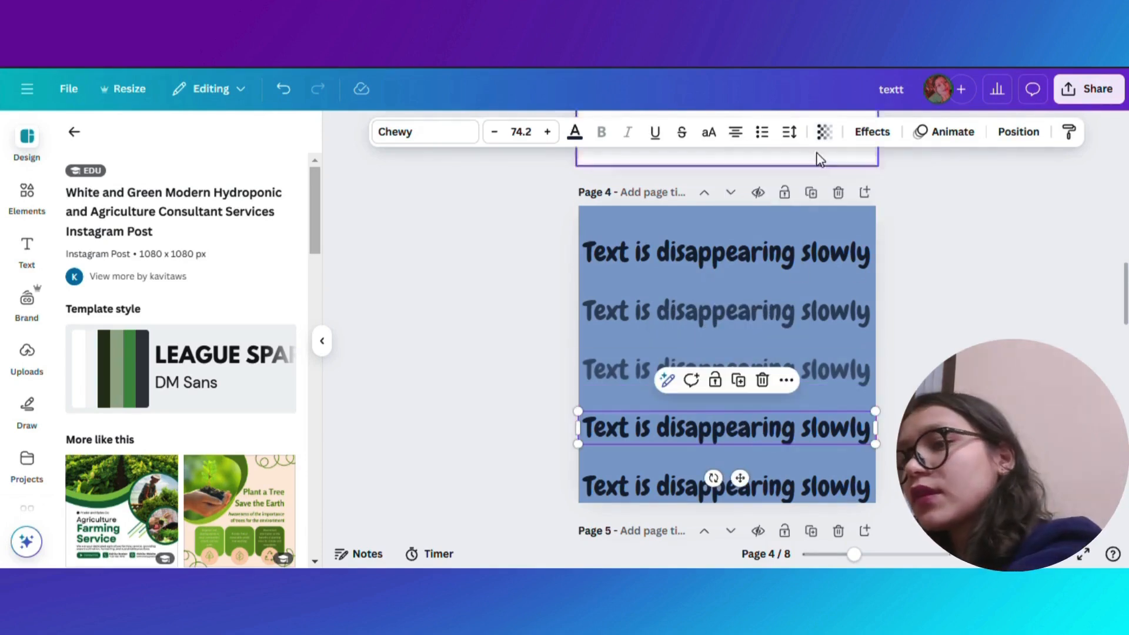
click(826, 132)
click(893, 192)
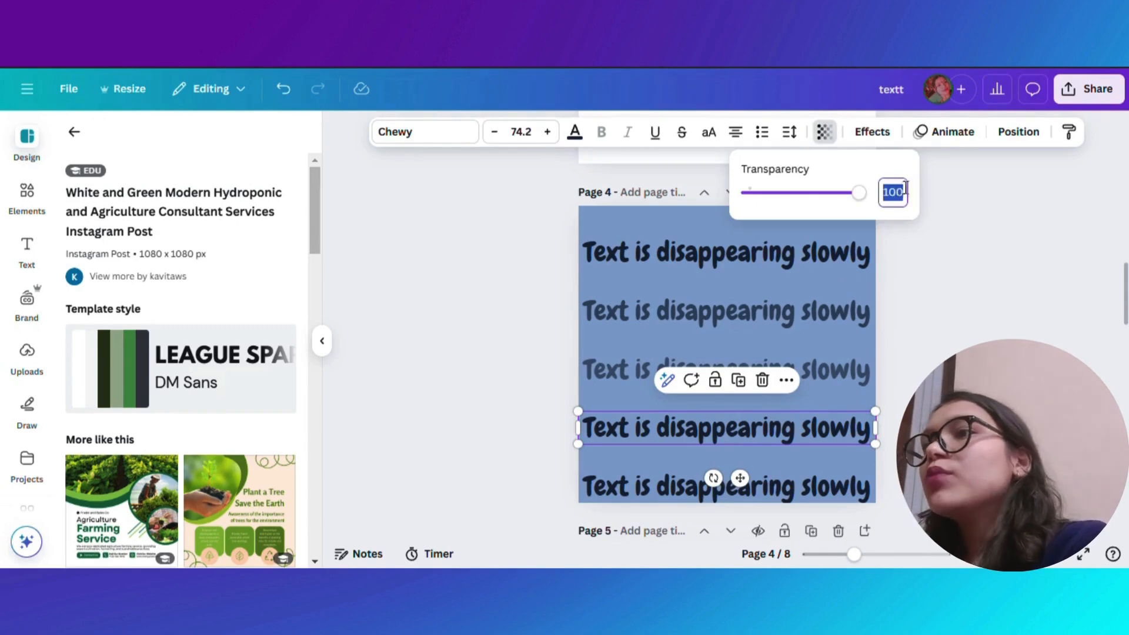
text(50)
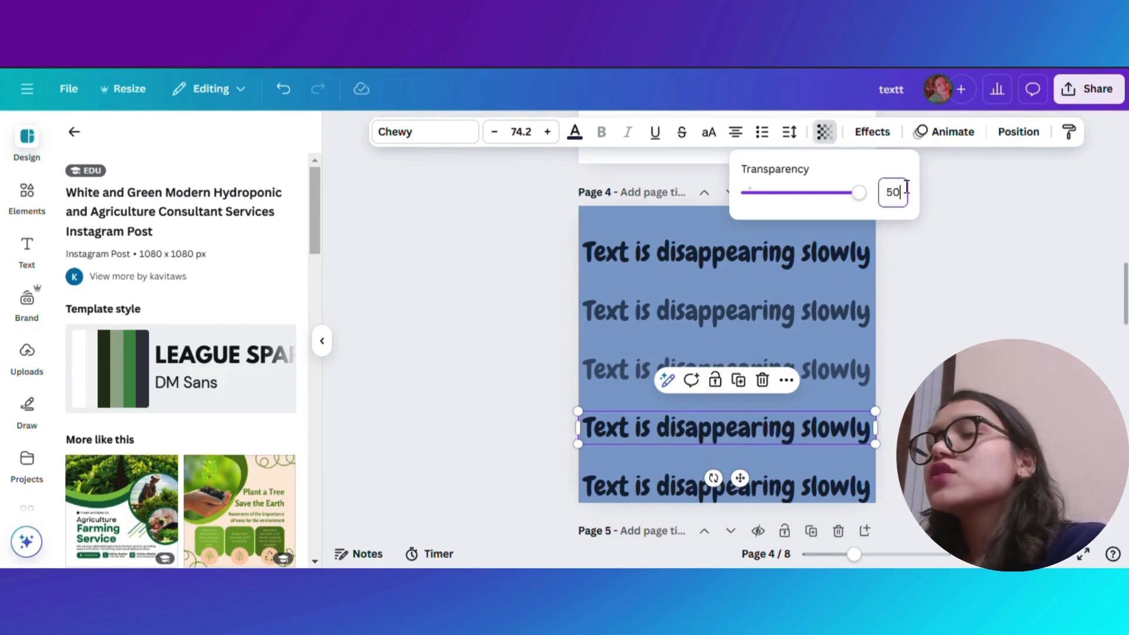
- Set the bottom text row's transparency to 40
click(791, 478)
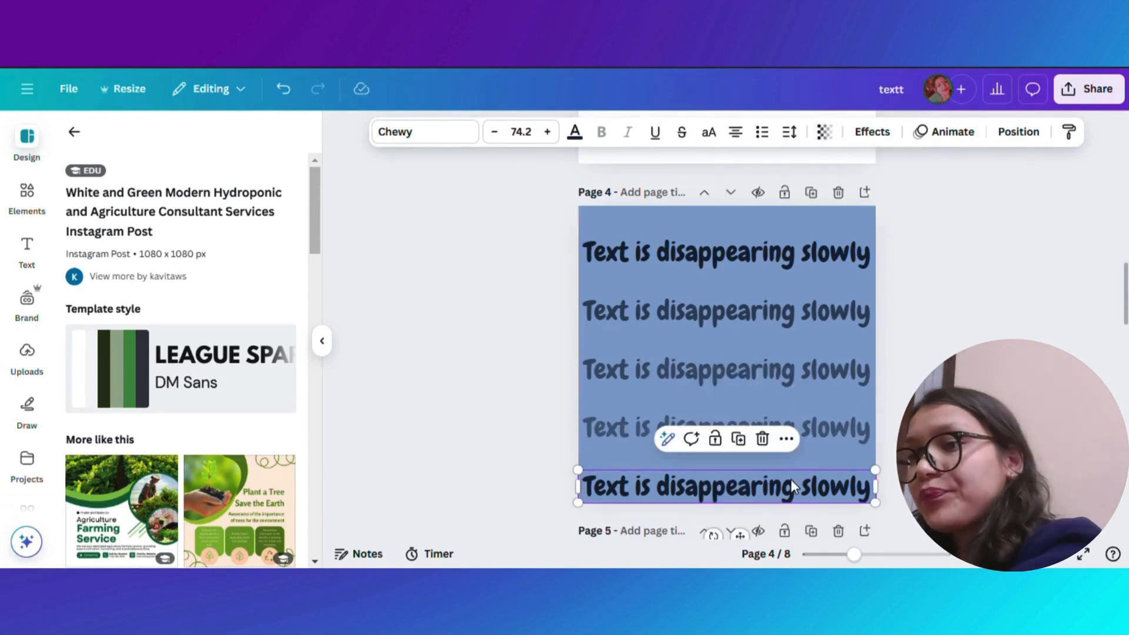
click(826, 131)
click(900, 190)
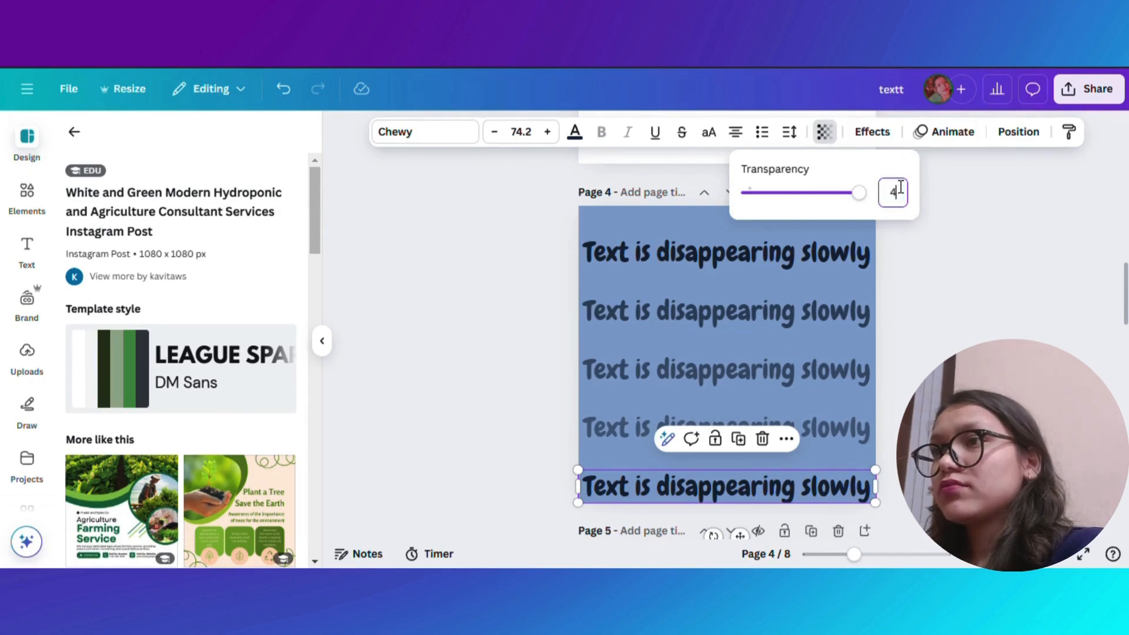
key(Escape)
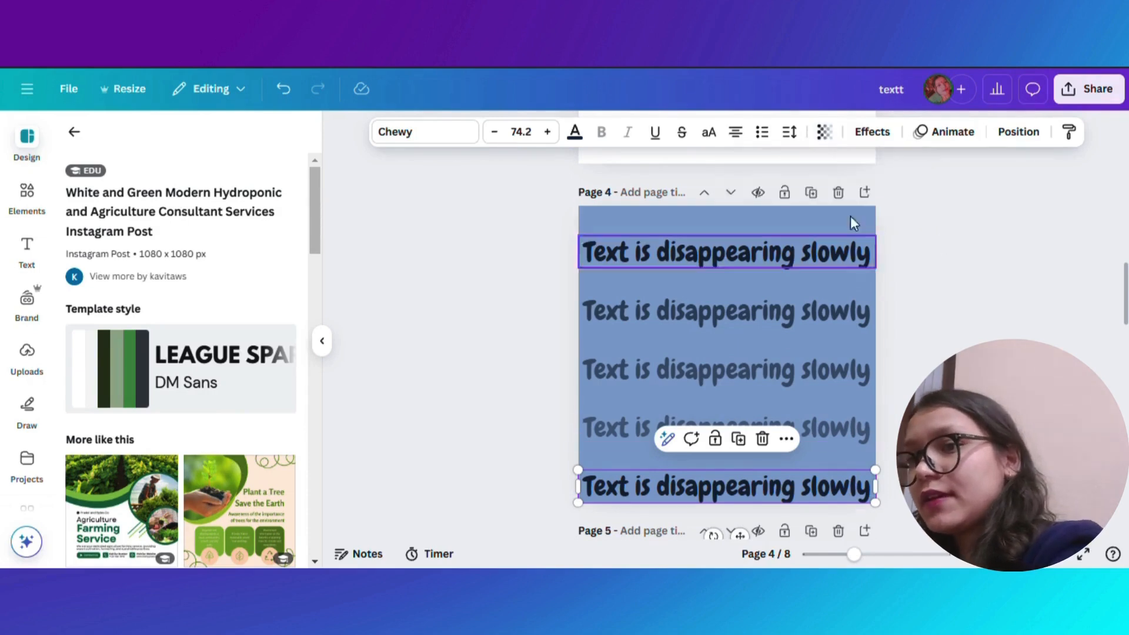
click(825, 132)
click(892, 191)
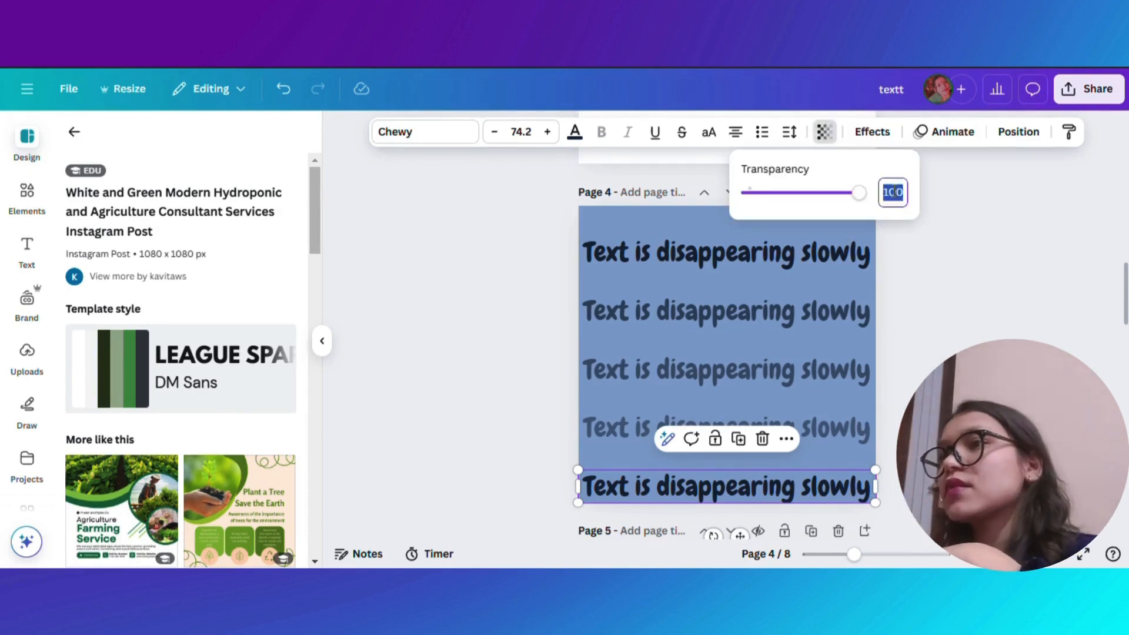
text(40)
key(Return)
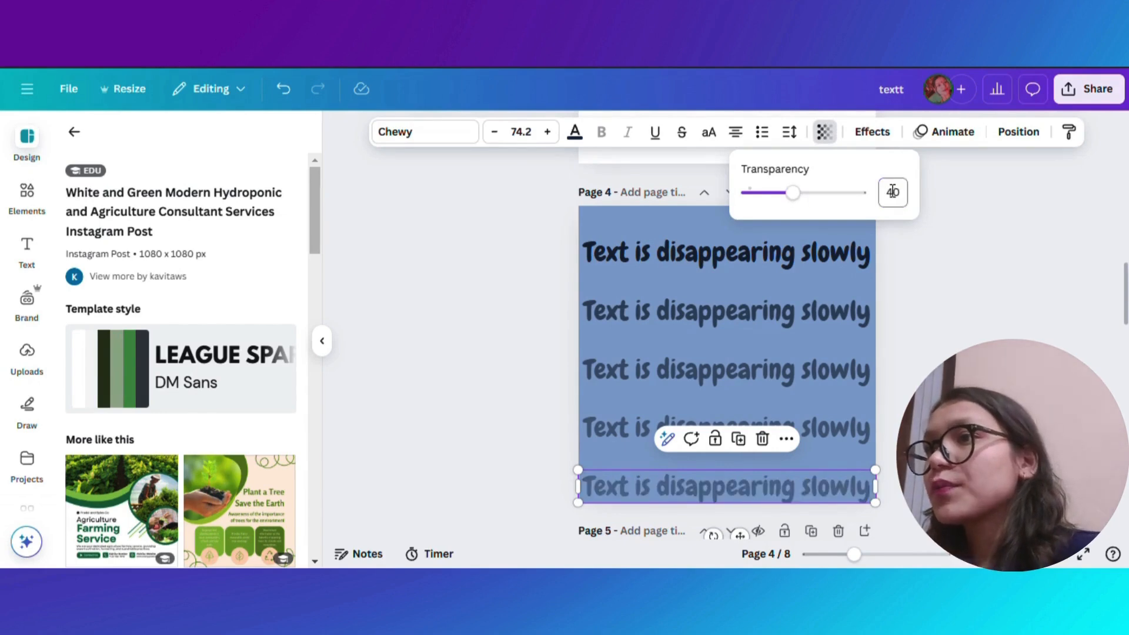
key(Escape)
click(914, 374)
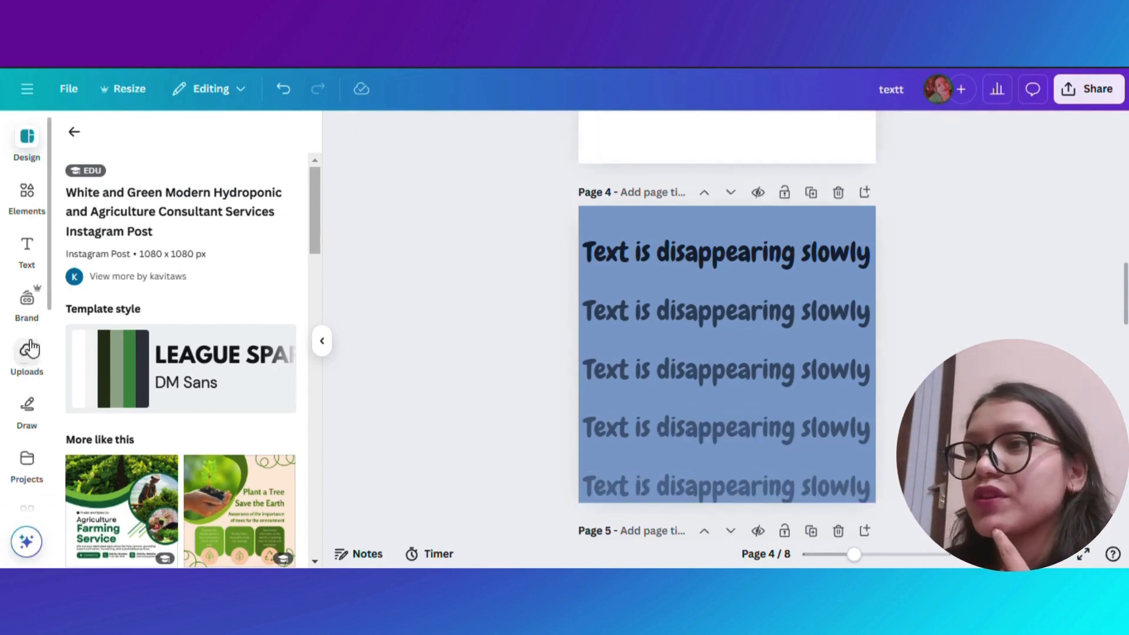
- Add the orange-background woman photo from recently used elements to page 4 and remove its background
click(27, 194)
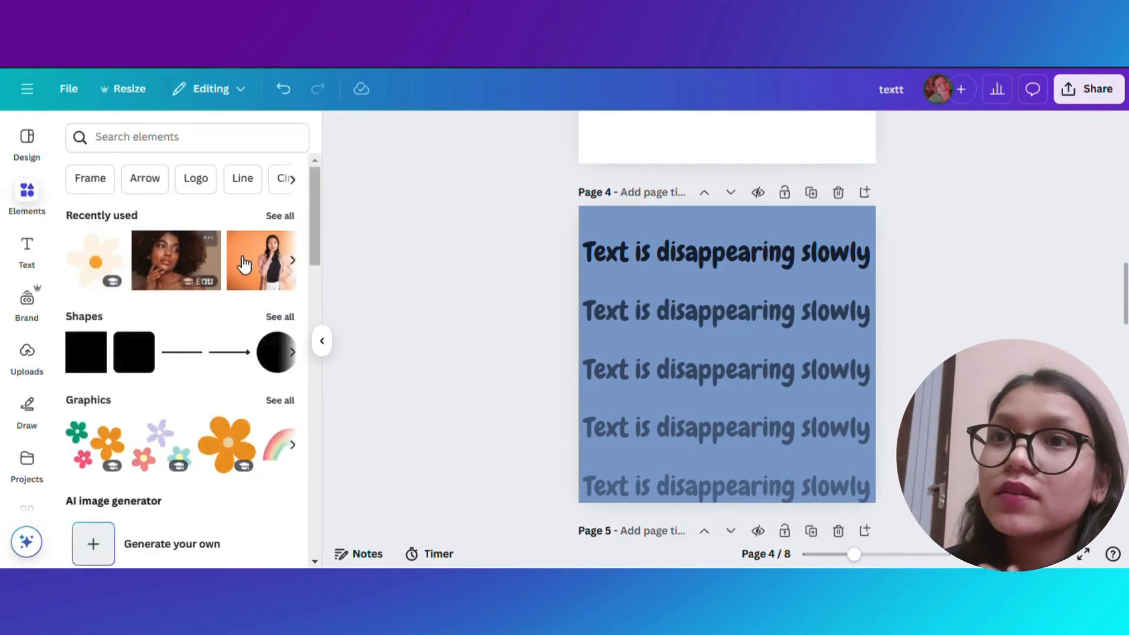
click(254, 266)
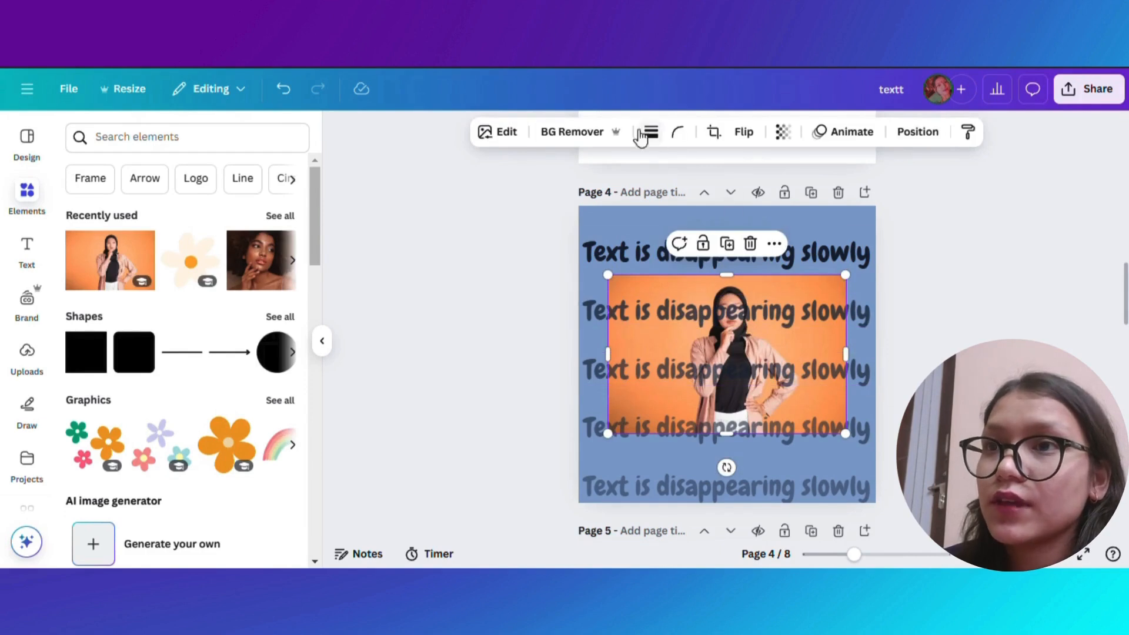
click(571, 133)
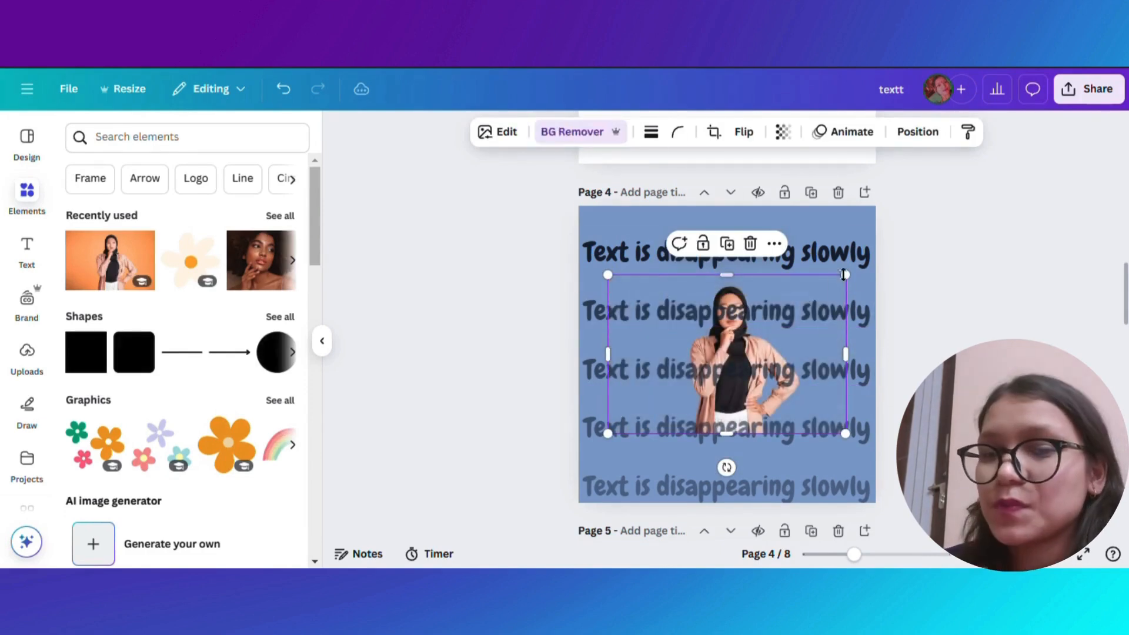
- Bring the cut-out photo forward over the text, enlarge it and place it at the bottom centre of the page
click(913, 143)
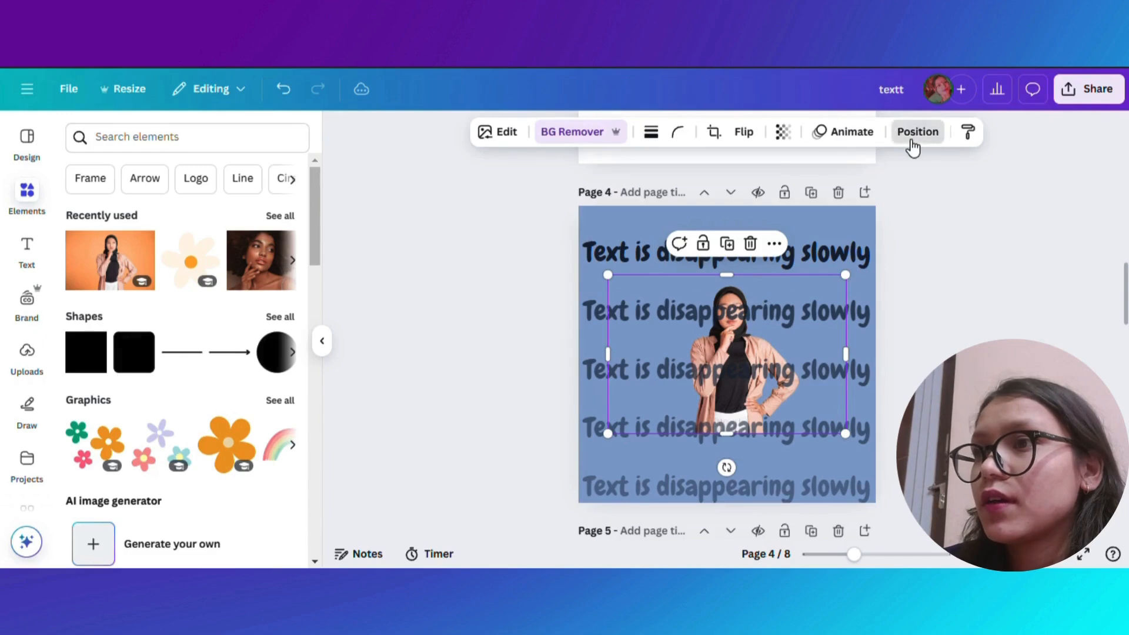
click(111, 208)
click(111, 208)
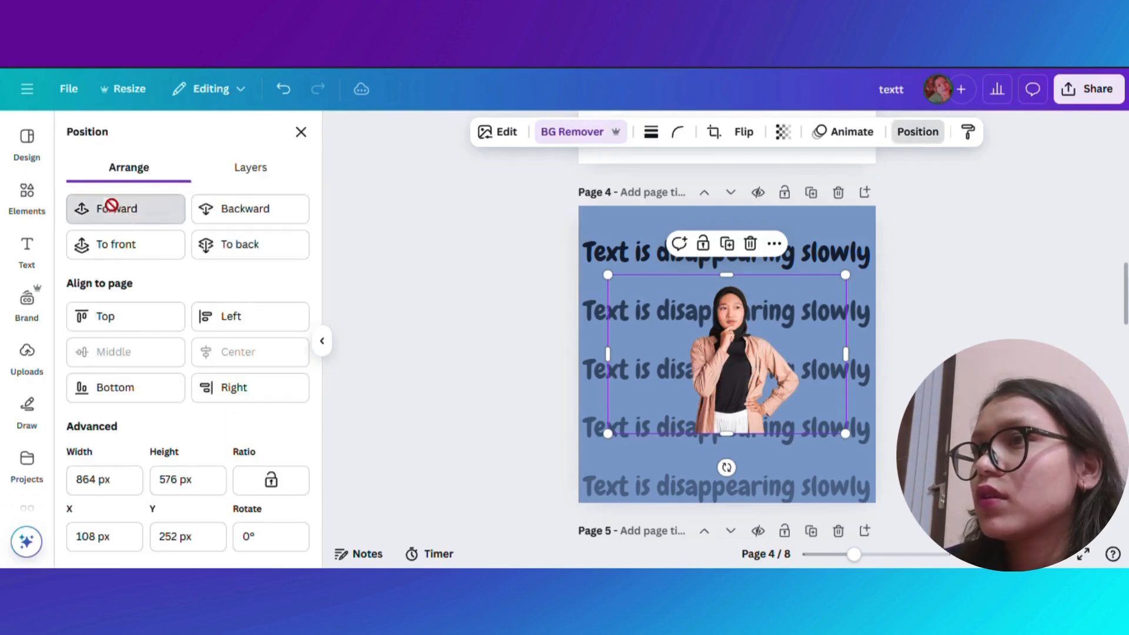
click(111, 208)
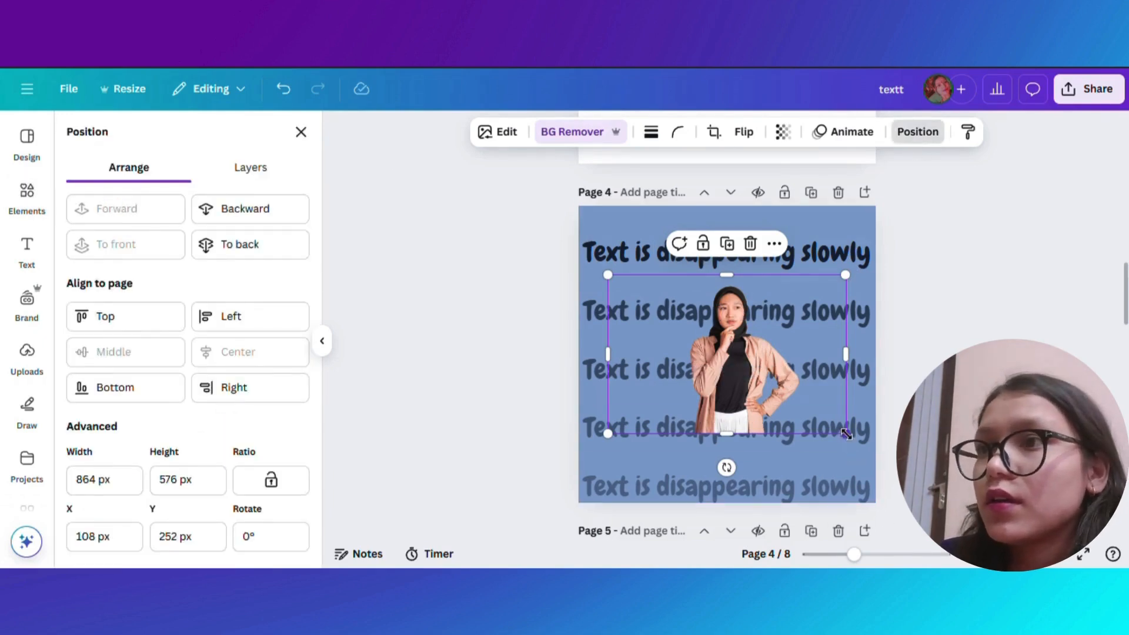
drag(845, 434, 1004, 538)
drag(880, 452, 800, 446)
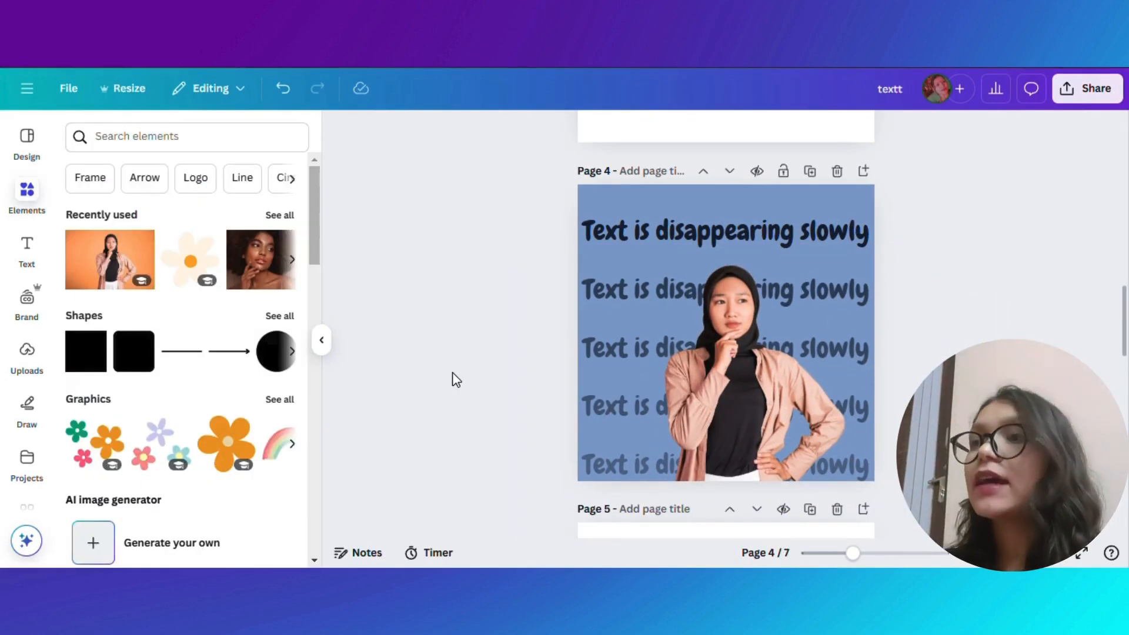
- Apply the Outline shadow effect to the cut-out photo
click(784, 384)
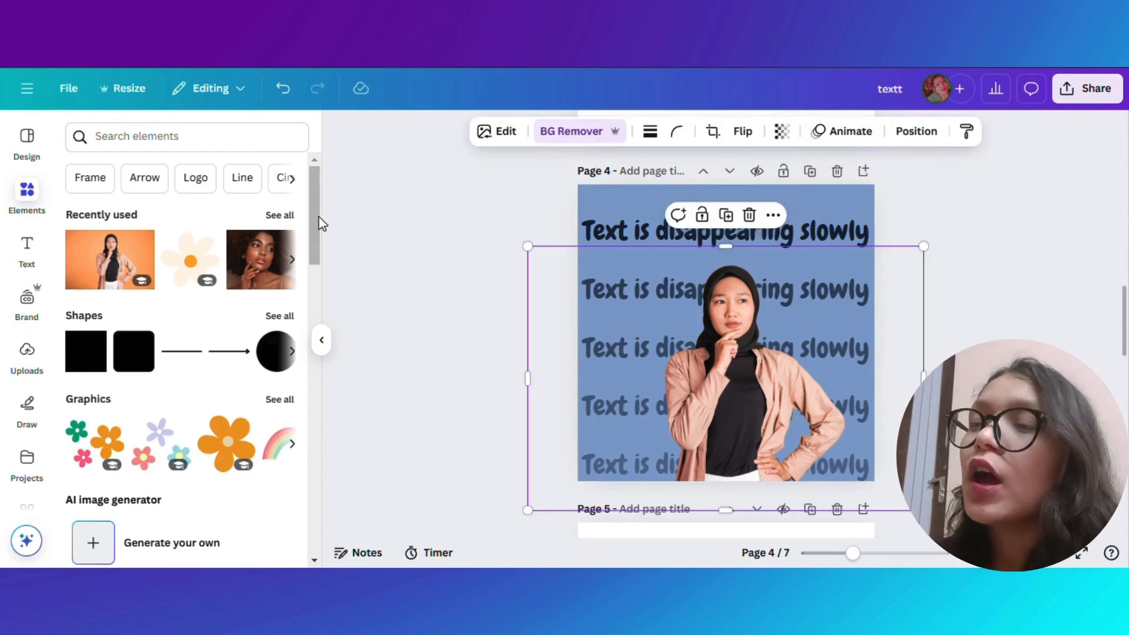
click(505, 139)
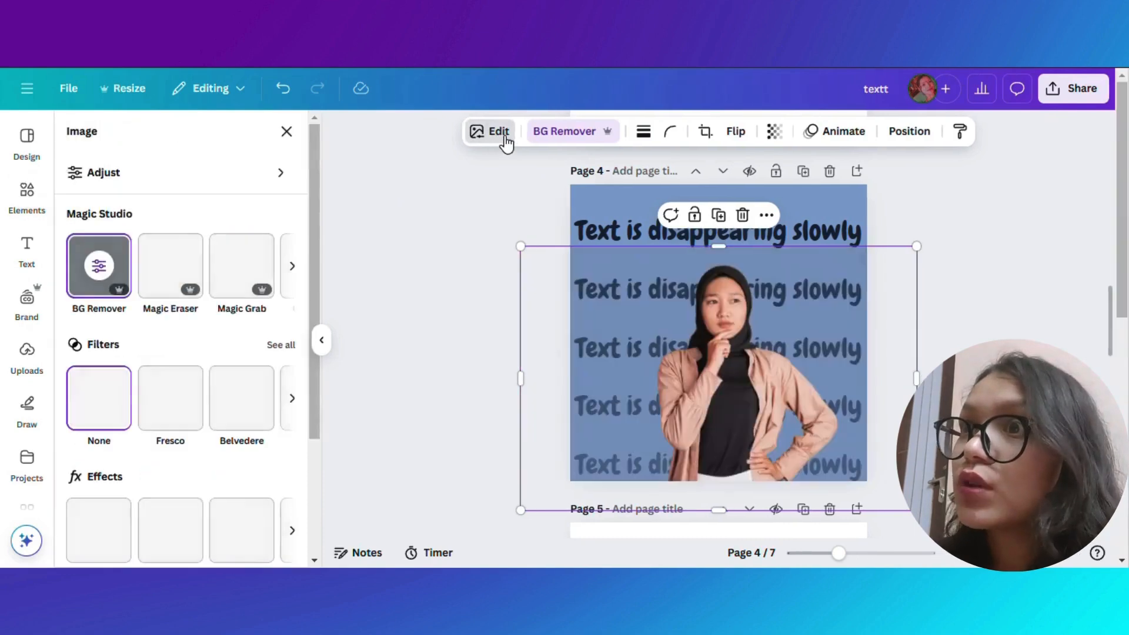
scroll(141, 403, down, 1)
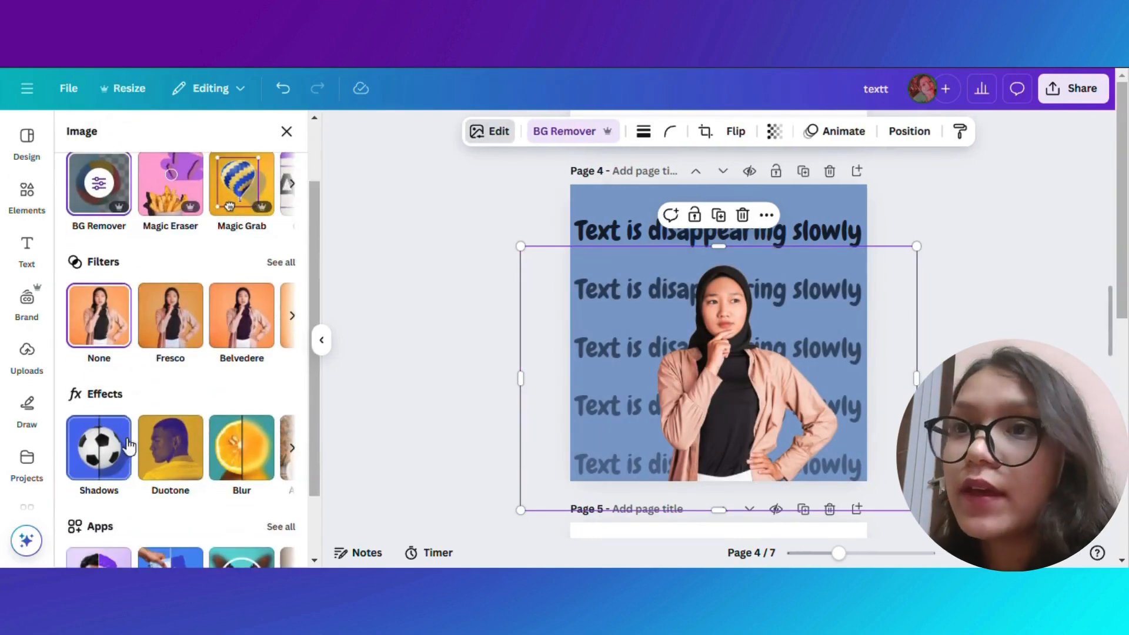
click(94, 474)
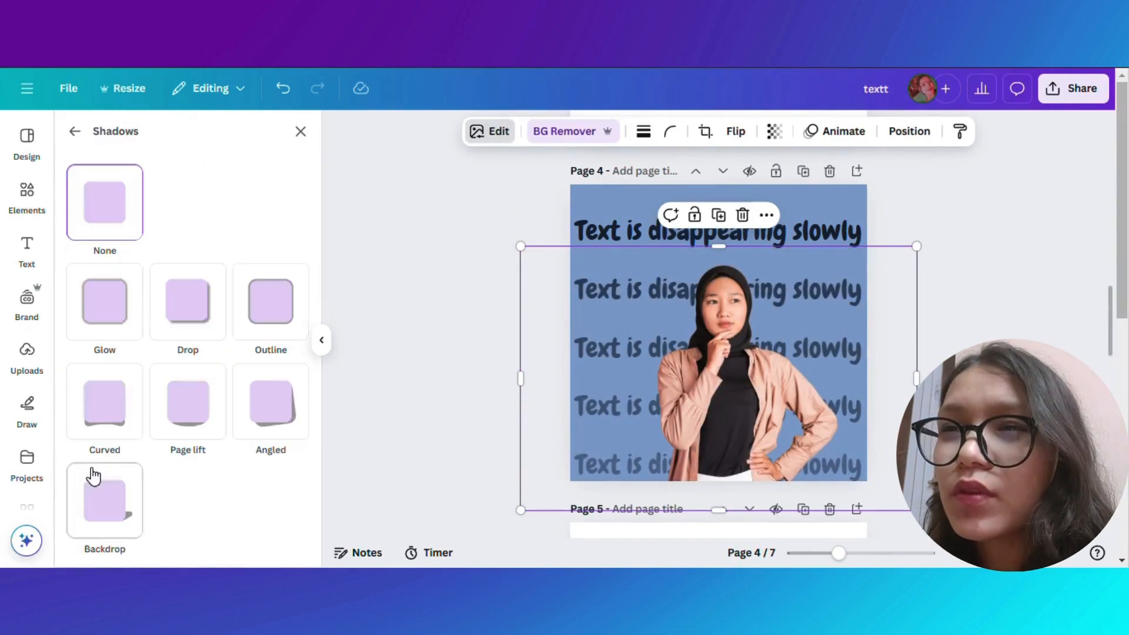
click(269, 305)
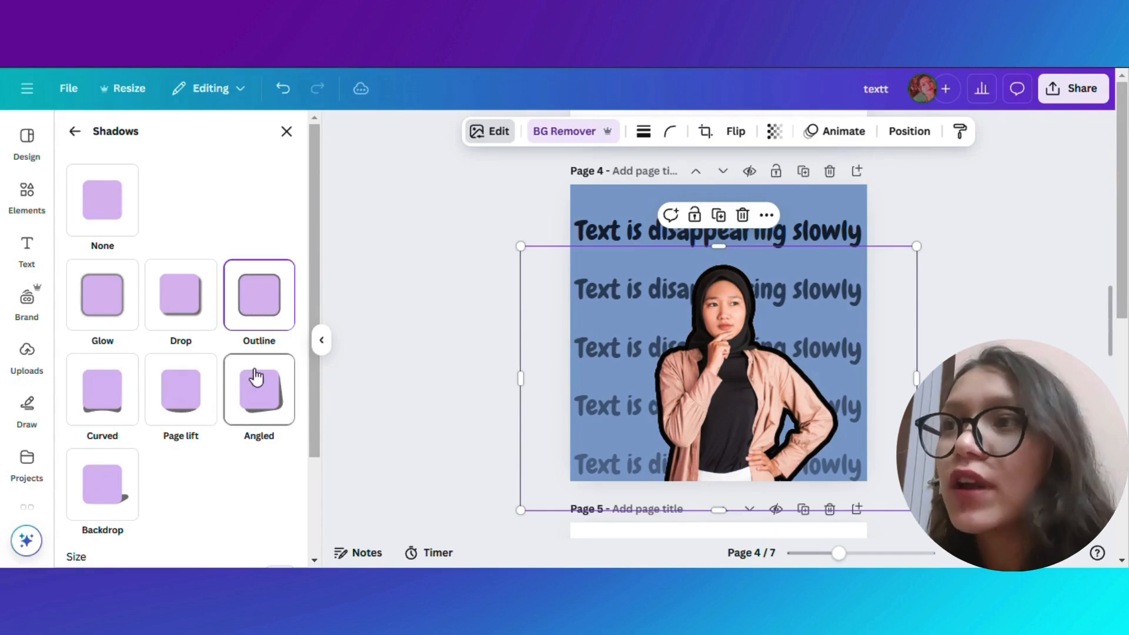
scroll(269, 338, down, 3)
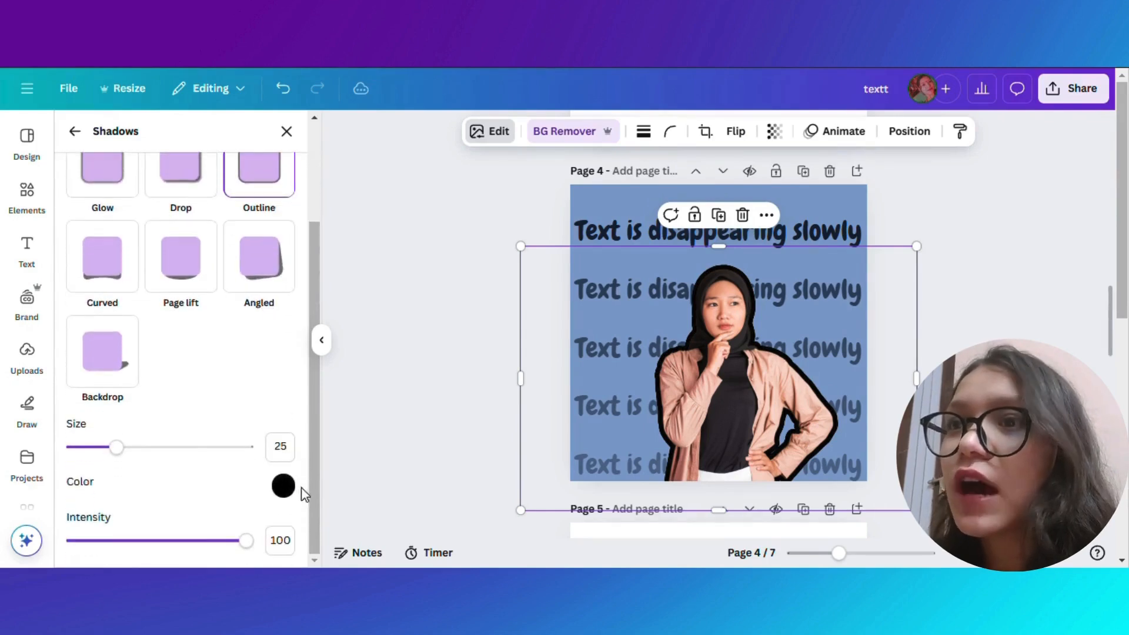
click(284, 487)
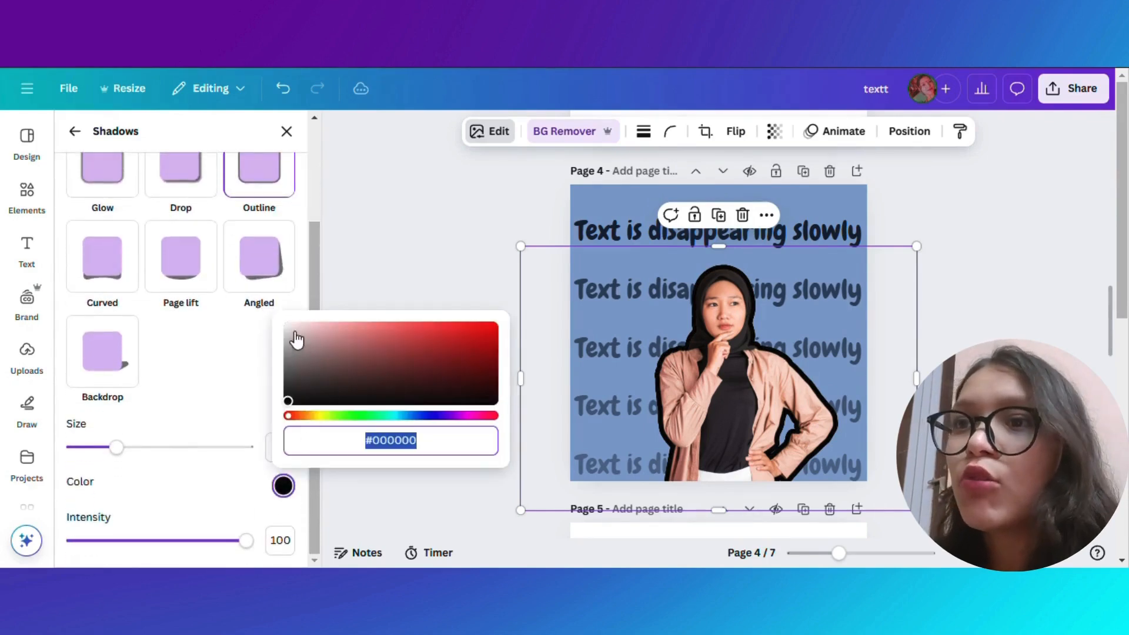
drag(296, 340, 465, 338)
drag(473, 382, 302, 401)
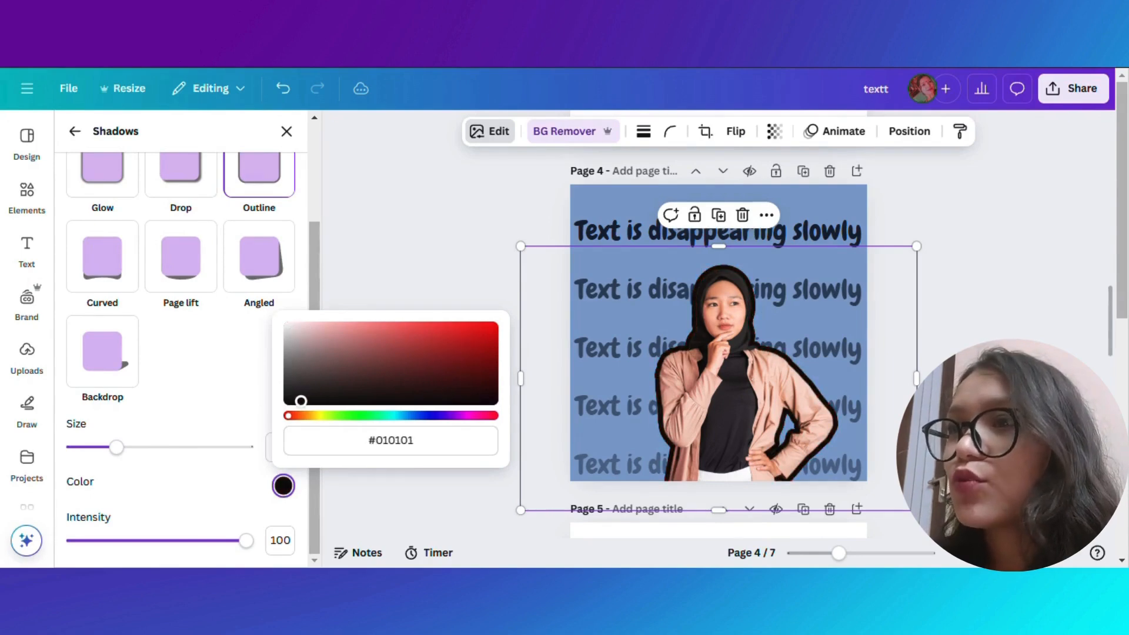
- Give page 5's background a gradient fill and set its first colour to red #DF0C0C
scroll(731, 367, down, 5)
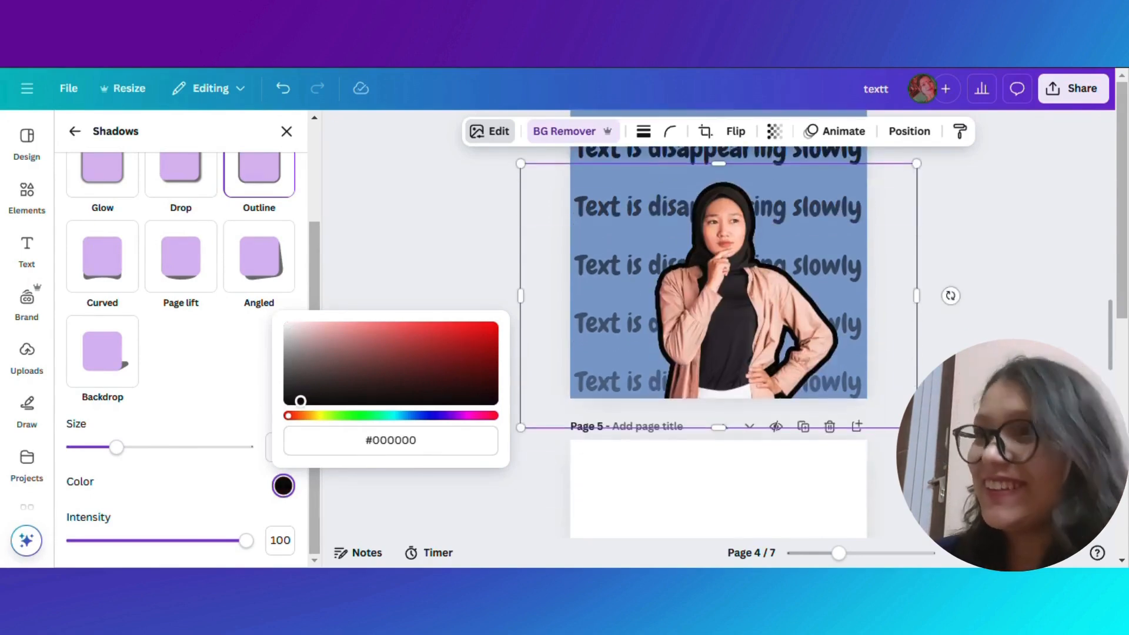
click(731, 367)
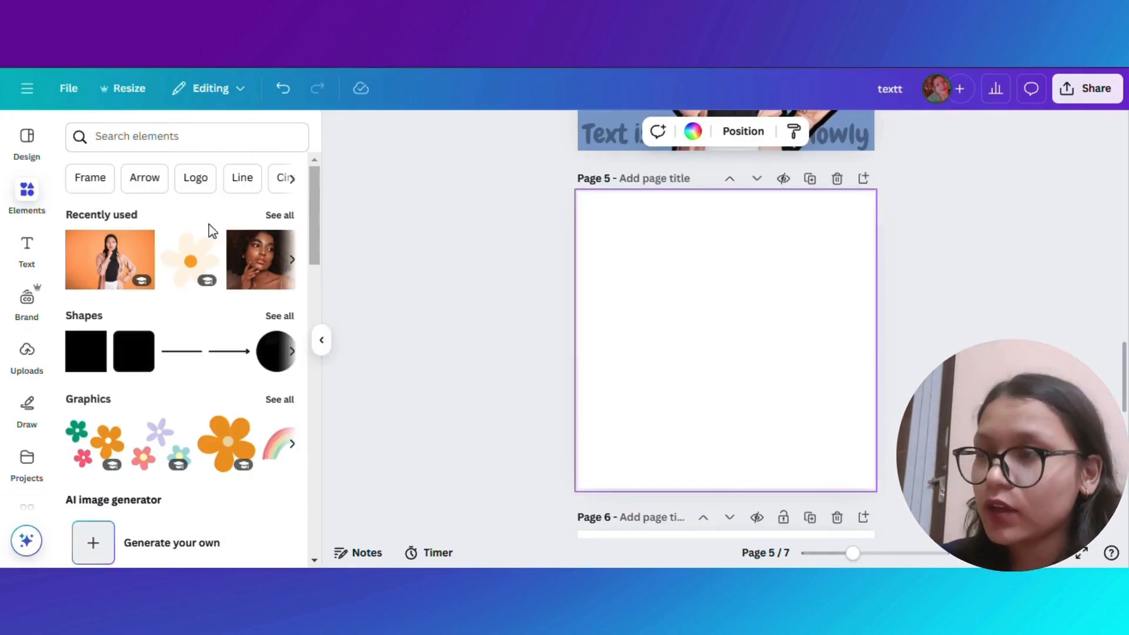
click(693, 131)
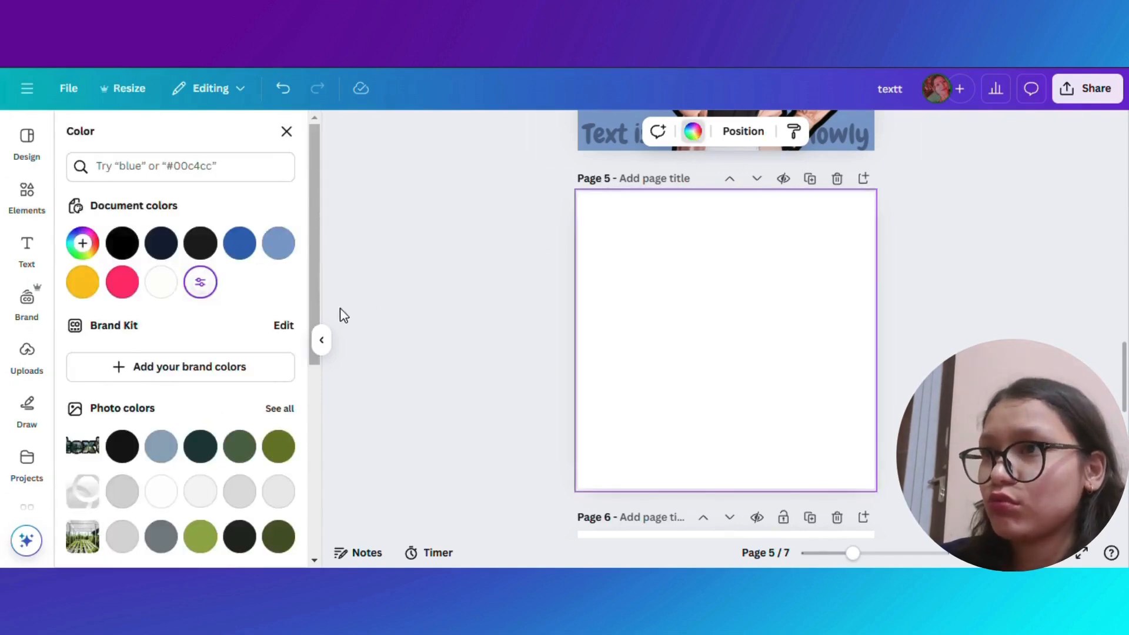
click(203, 284)
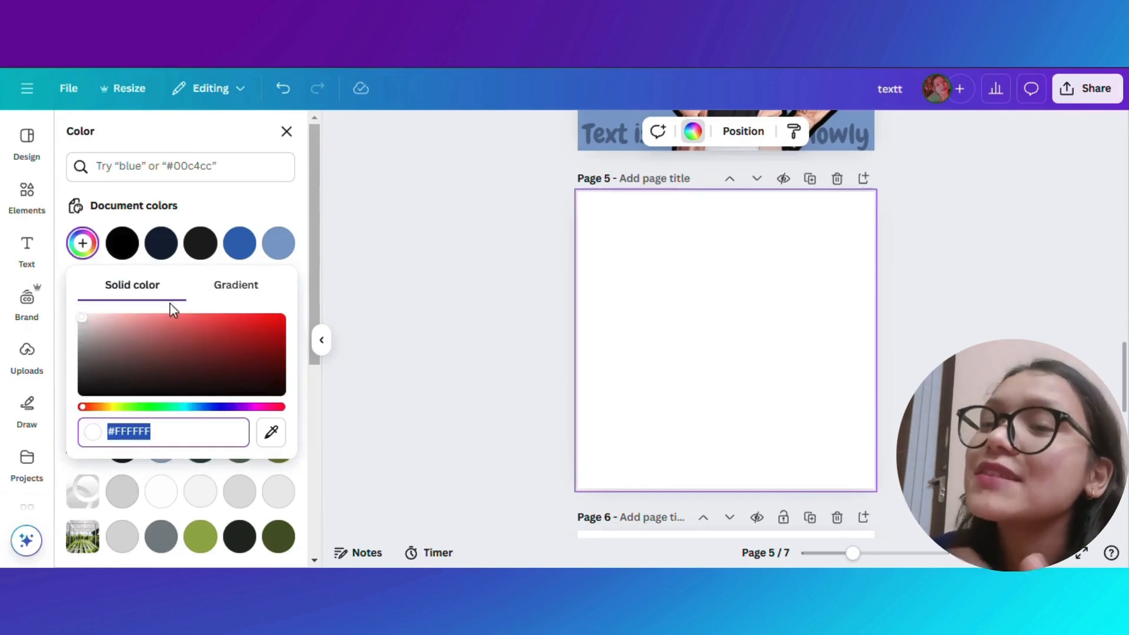
click(244, 290)
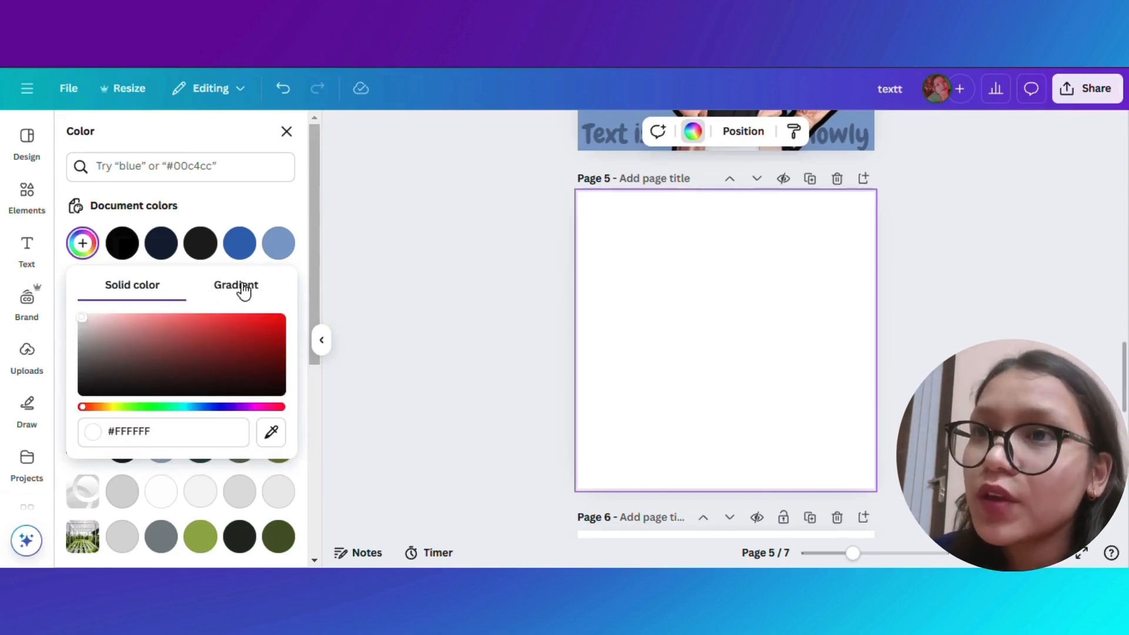
click(244, 289)
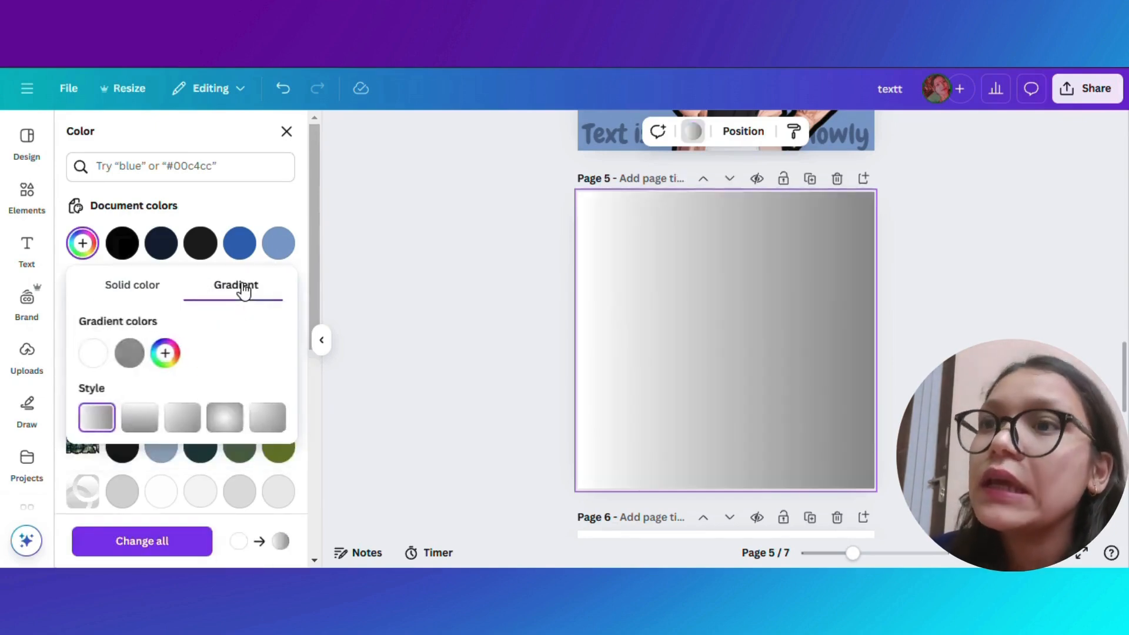
click(95, 355)
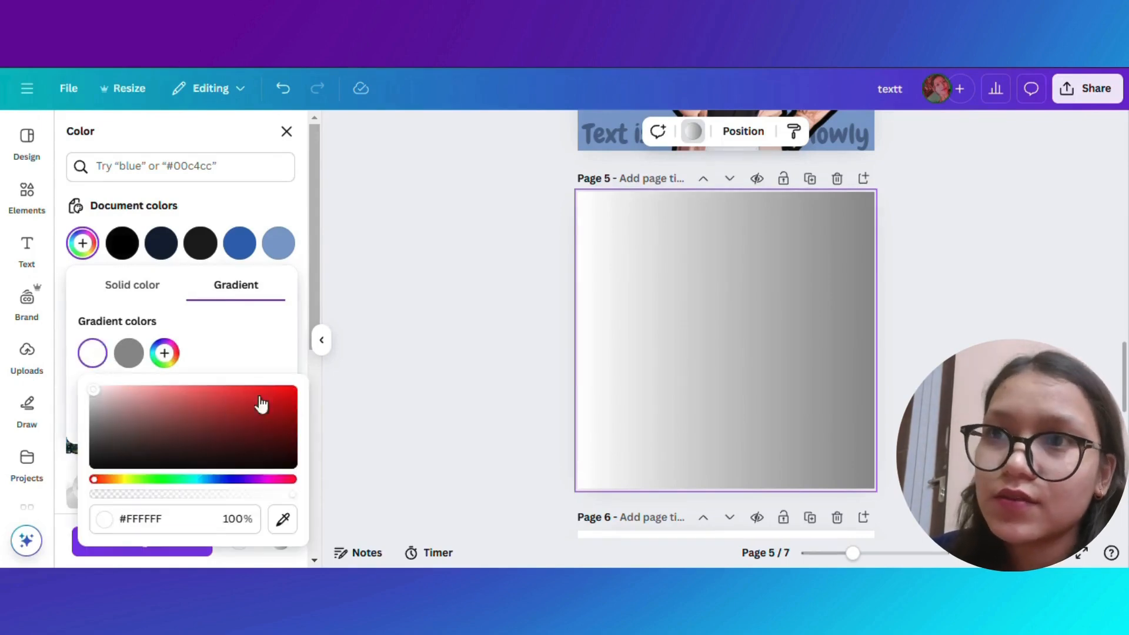
click(287, 396)
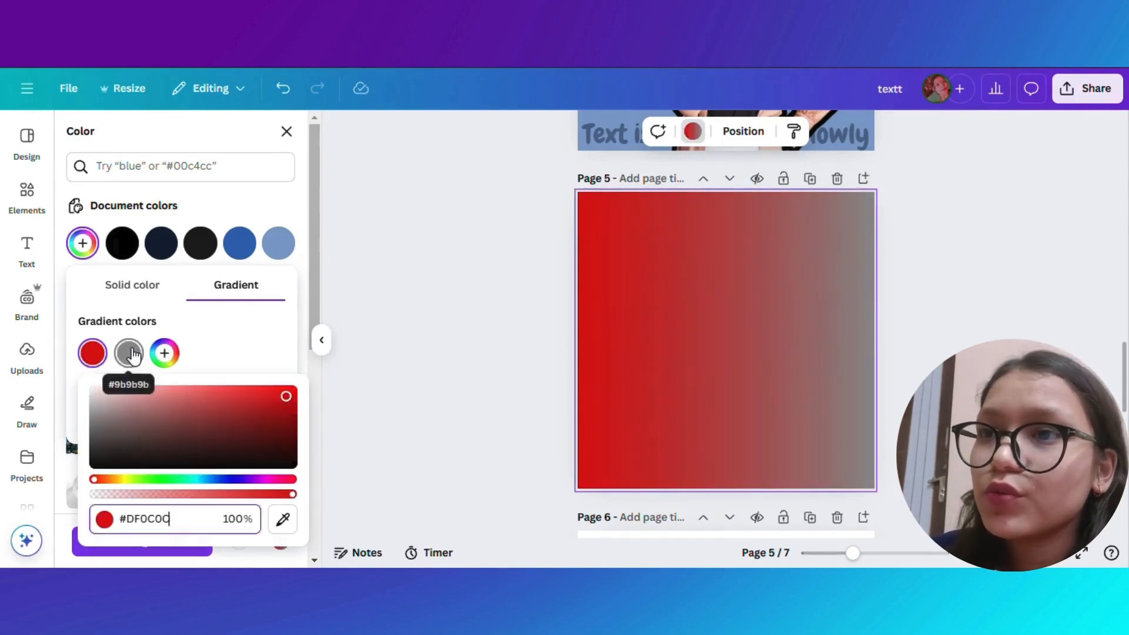
- Set the gradient's second colour to dark grey #4B4242
click(129, 353)
click(138, 393)
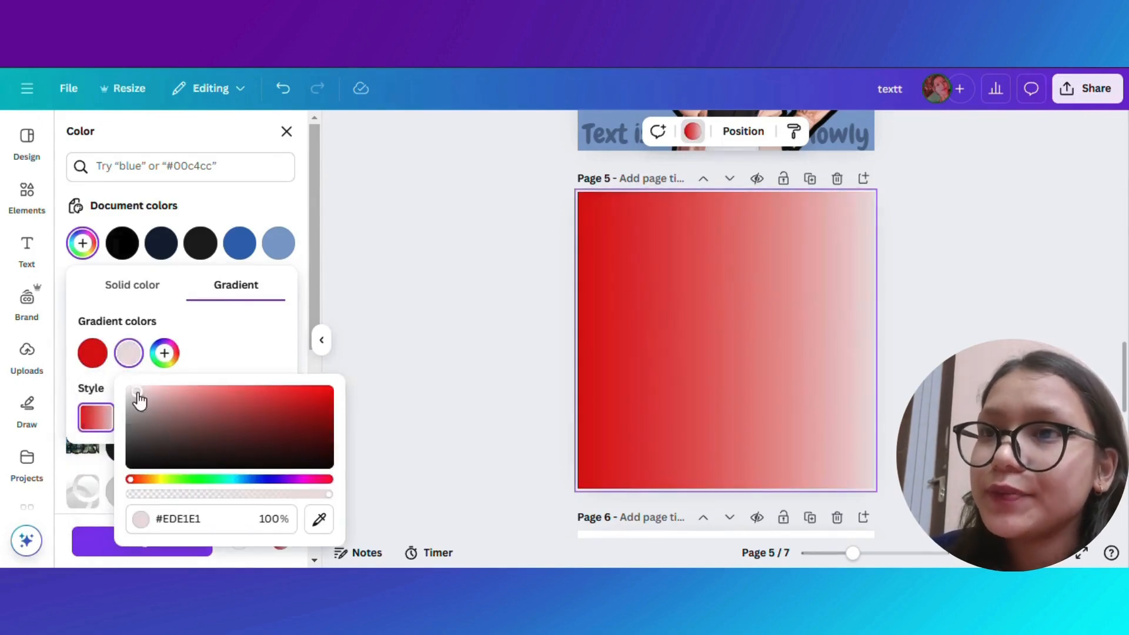
drag(137, 392, 151, 446)
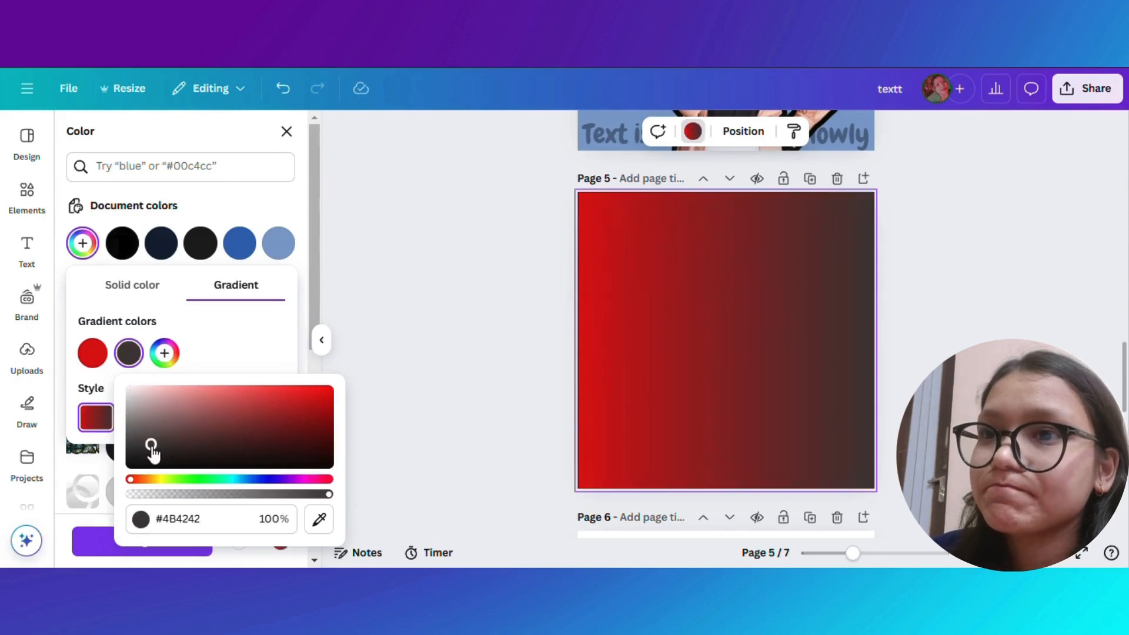
- Switch the background gradient to the diagonal corner-to-corner style
click(224, 369)
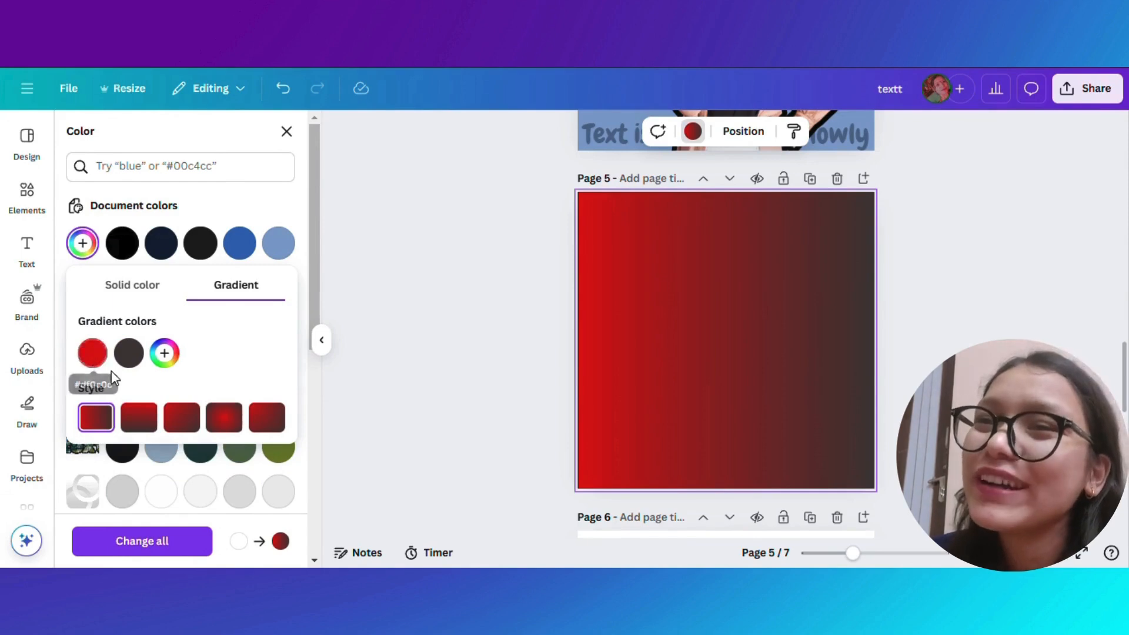
click(138, 417)
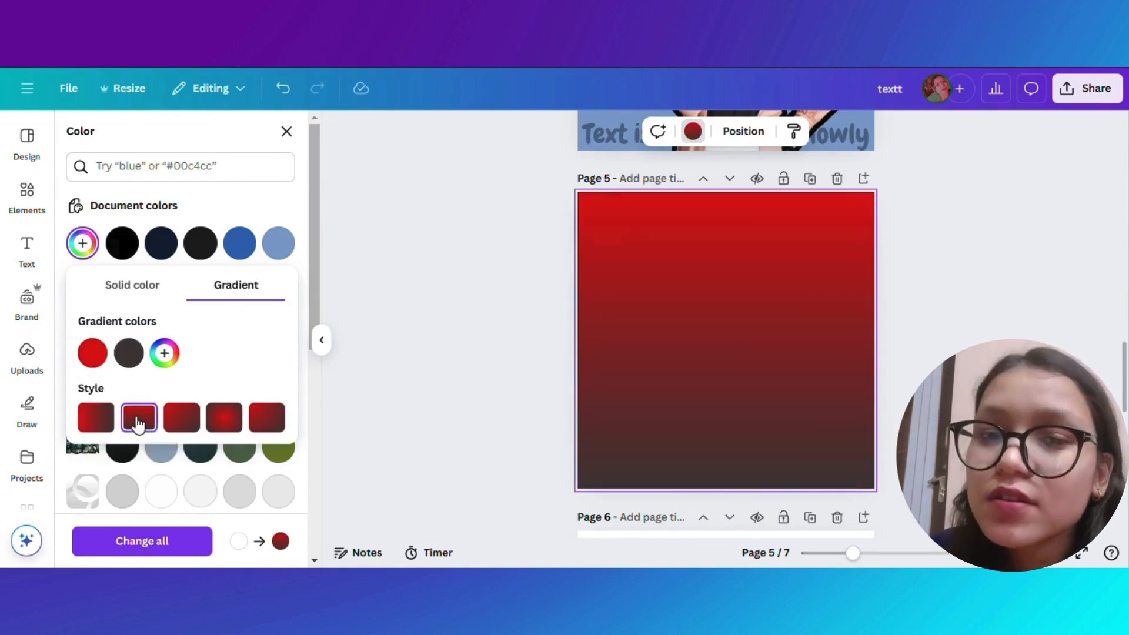
click(222, 420)
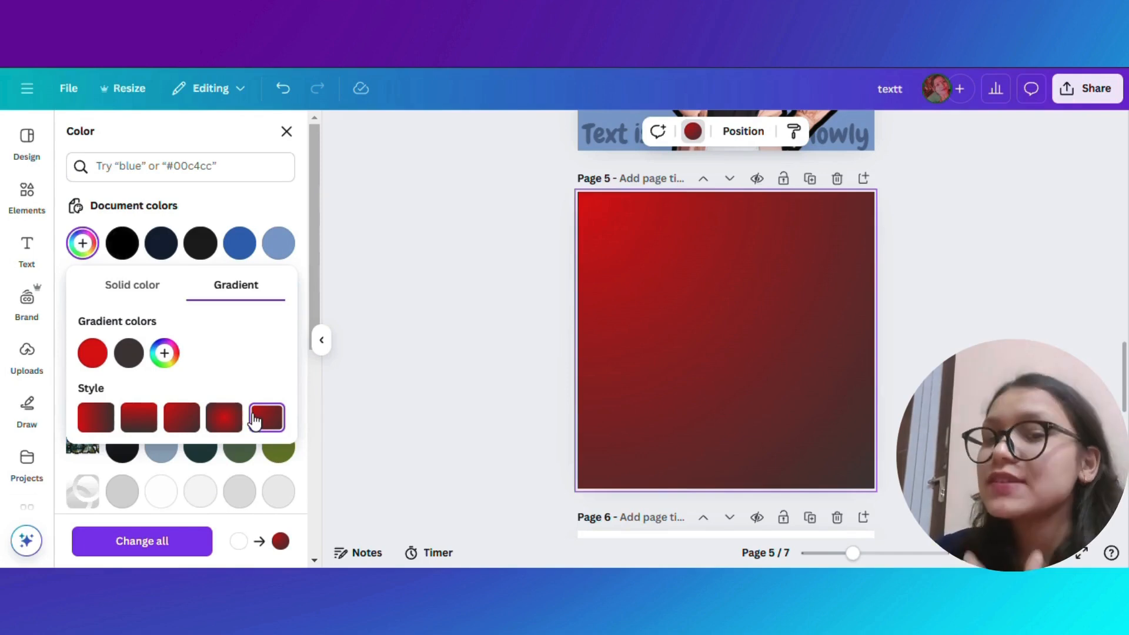
- Place the curly-haired woman photo from recently used elements onto the picture on page 6
scroll(568, 393, down, 5)
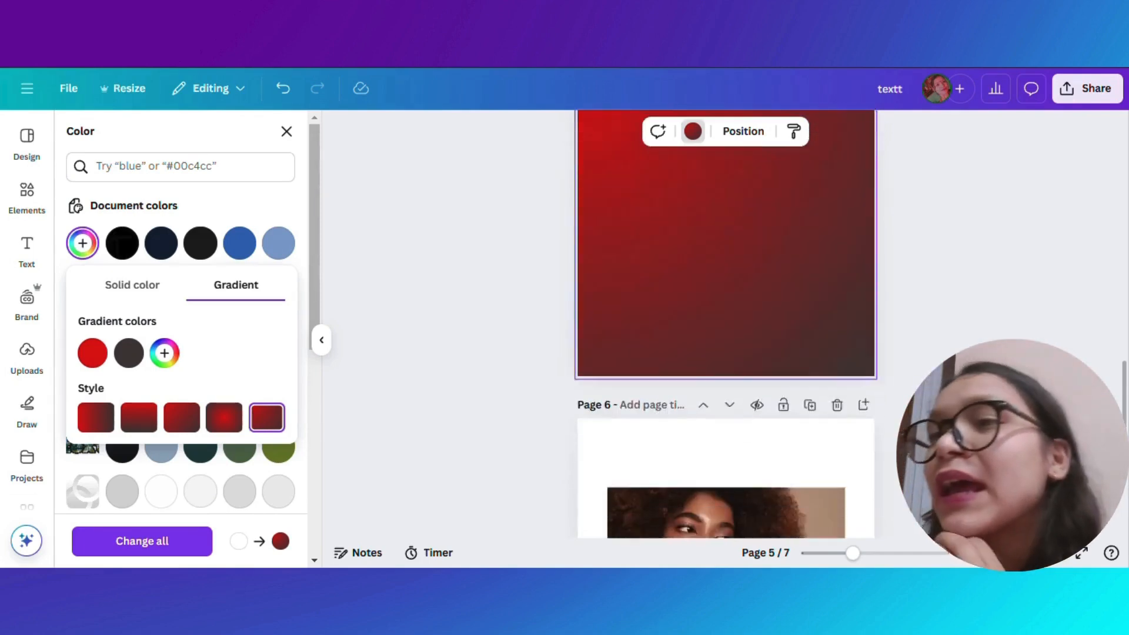
click(726, 371)
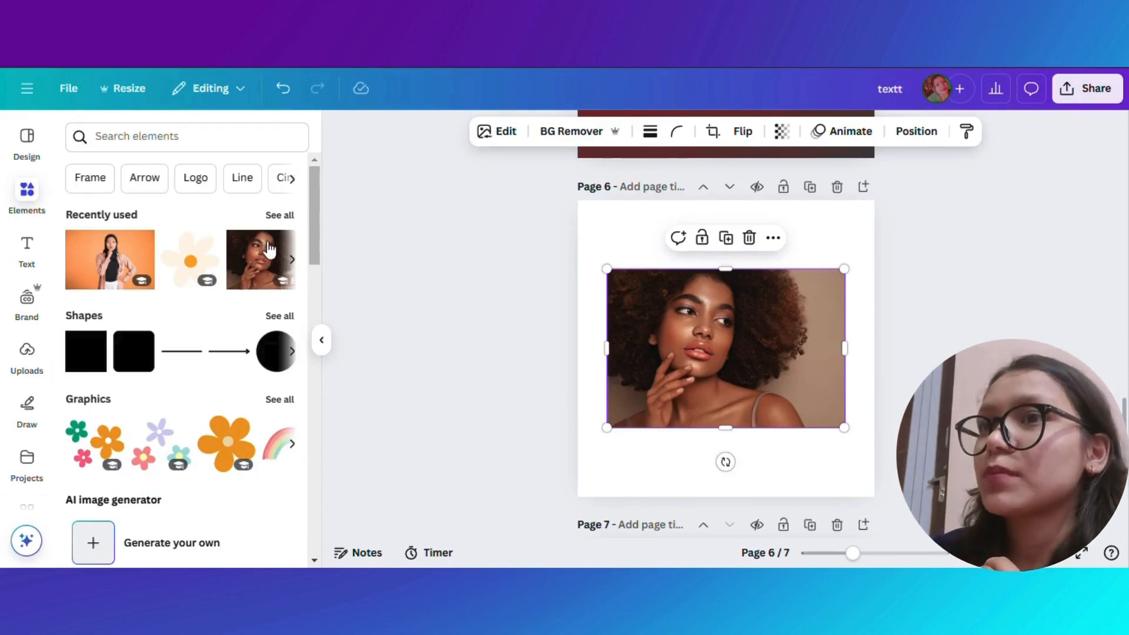
click(269, 254)
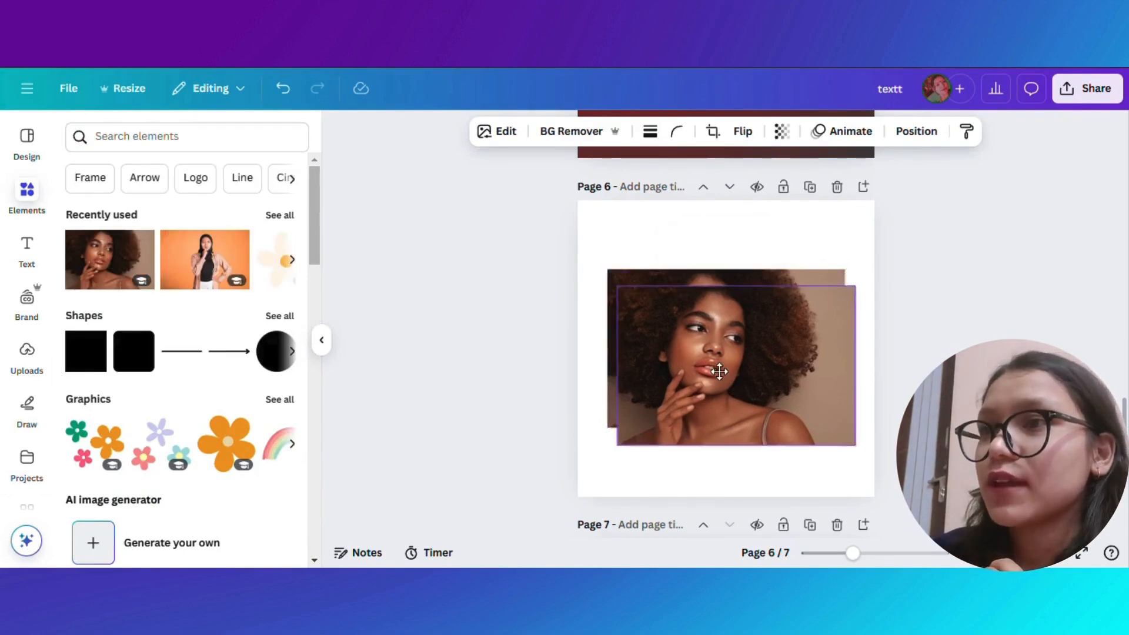
click(762, 285)
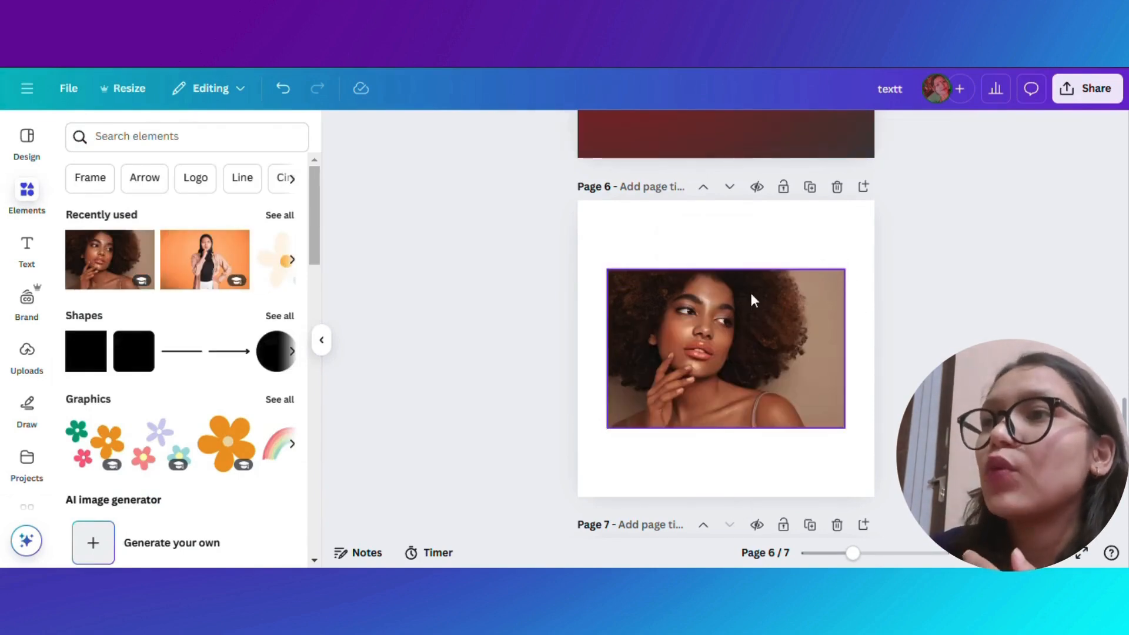
- Try to expand the woman's photo to the whole page with Magic Expand
click(702, 336)
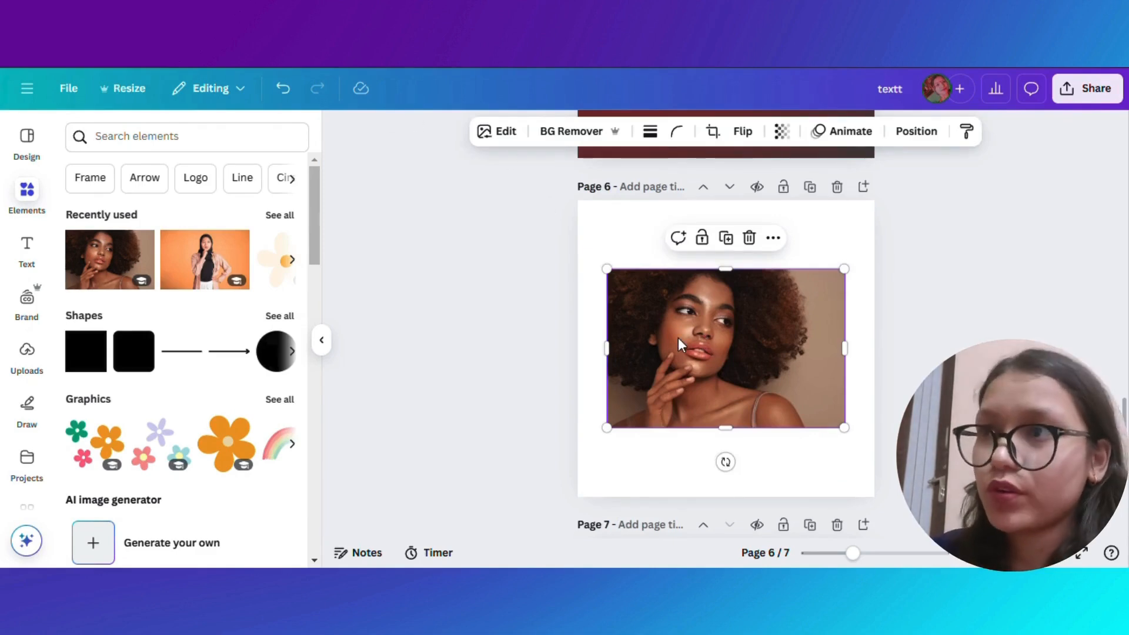
click(497, 134)
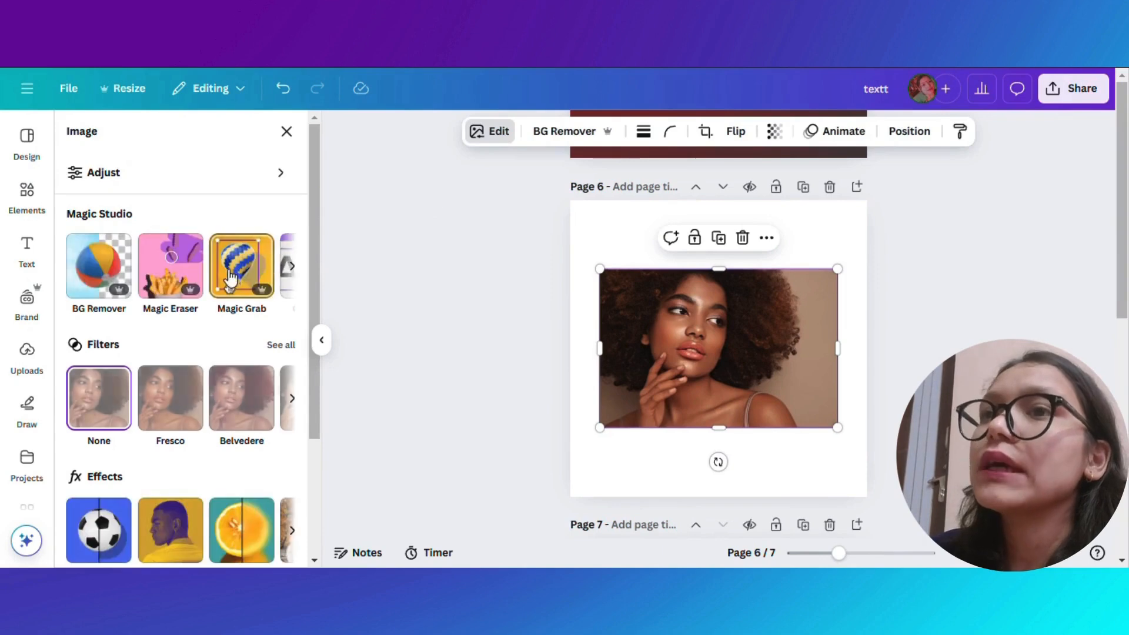
click(290, 272)
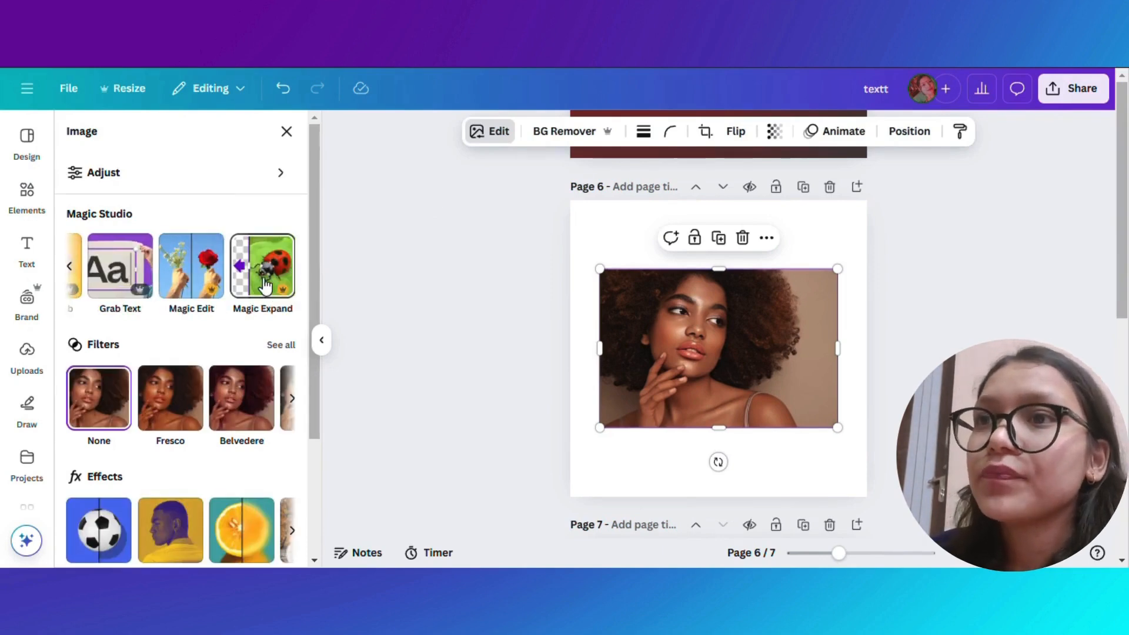
click(266, 287)
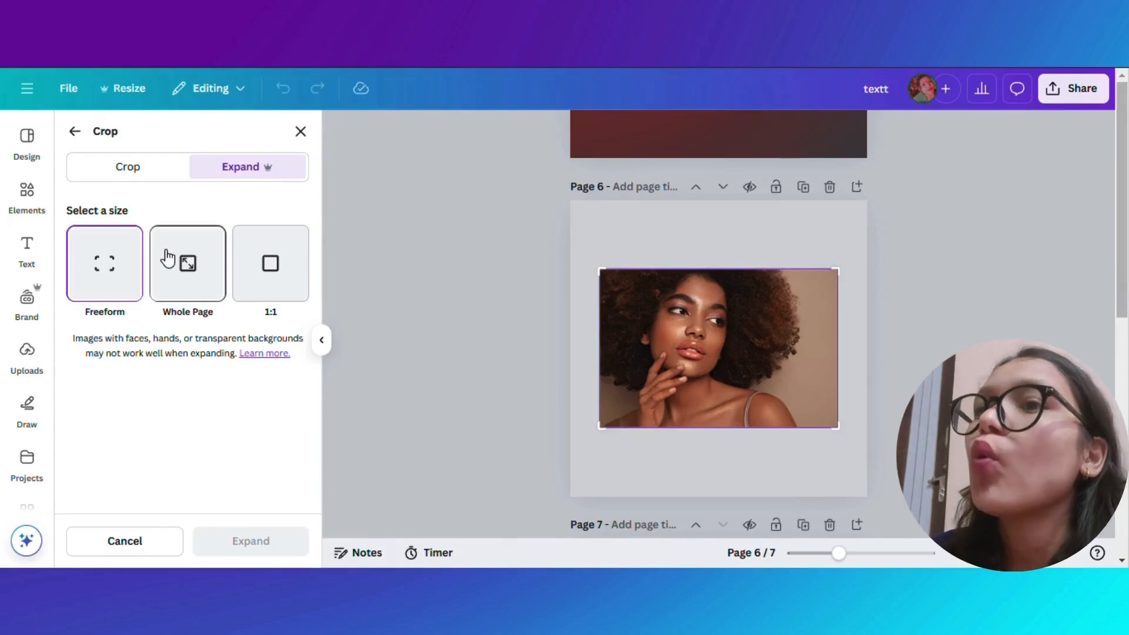
click(158, 277)
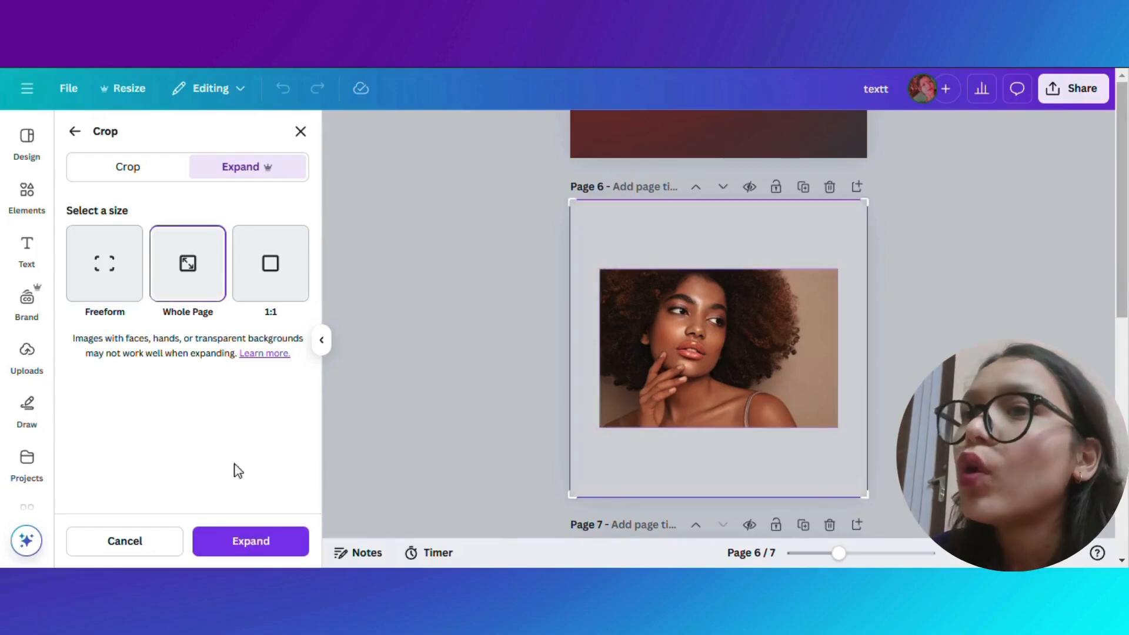
click(257, 546)
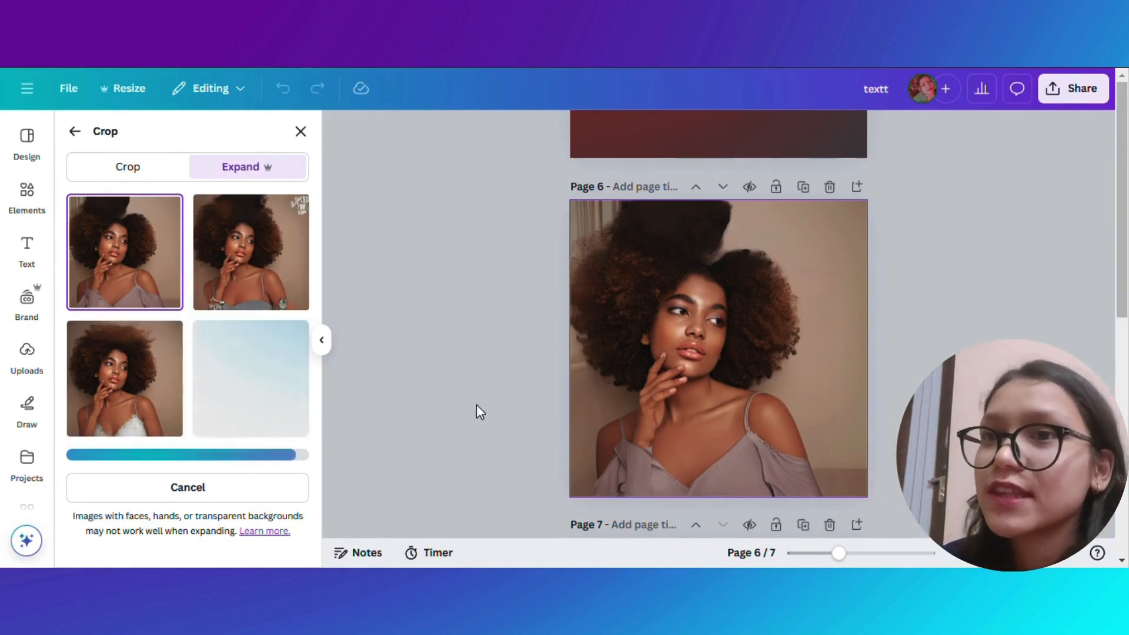
click(222, 493)
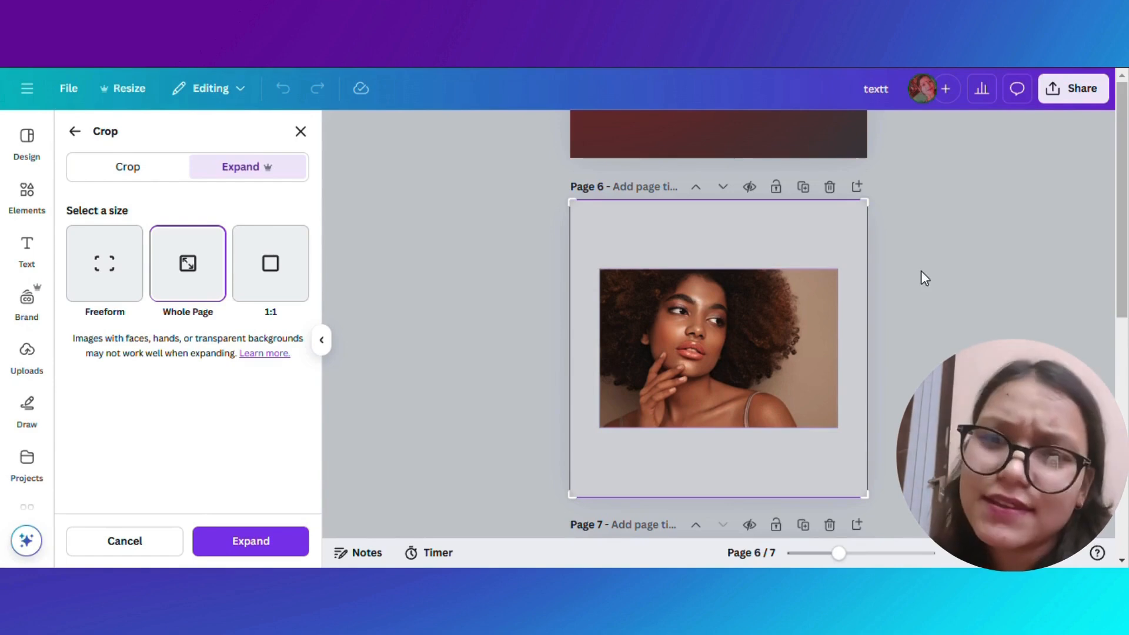
click(161, 548)
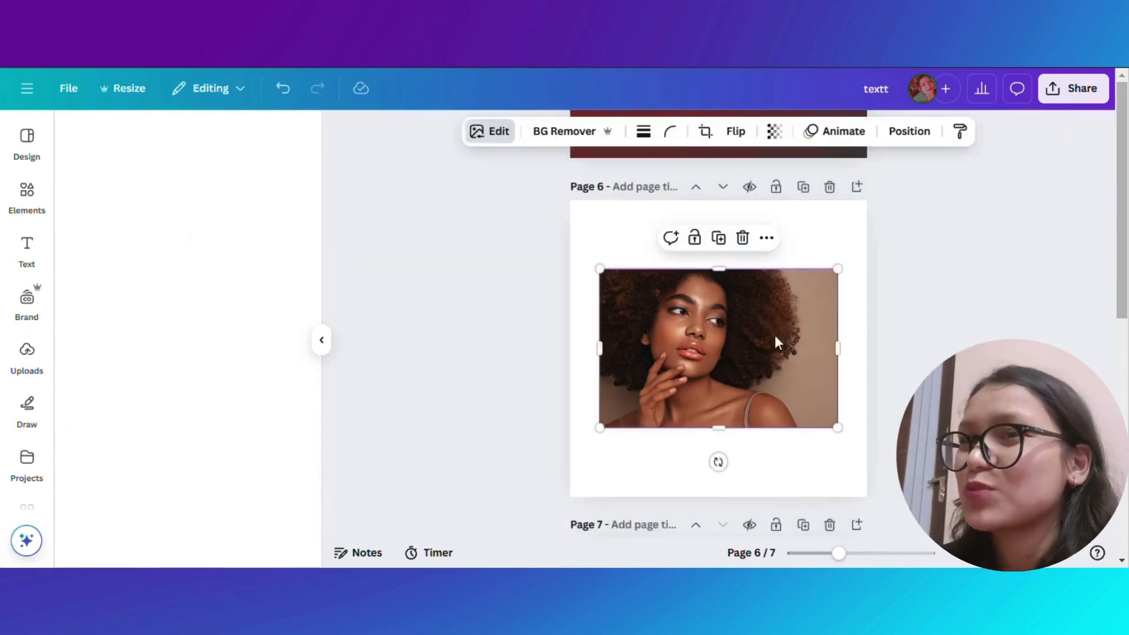
- Duplicate the Happy Holi text on page 7, leaving the copy slightly offset
scroll(883, 342, down, 5)
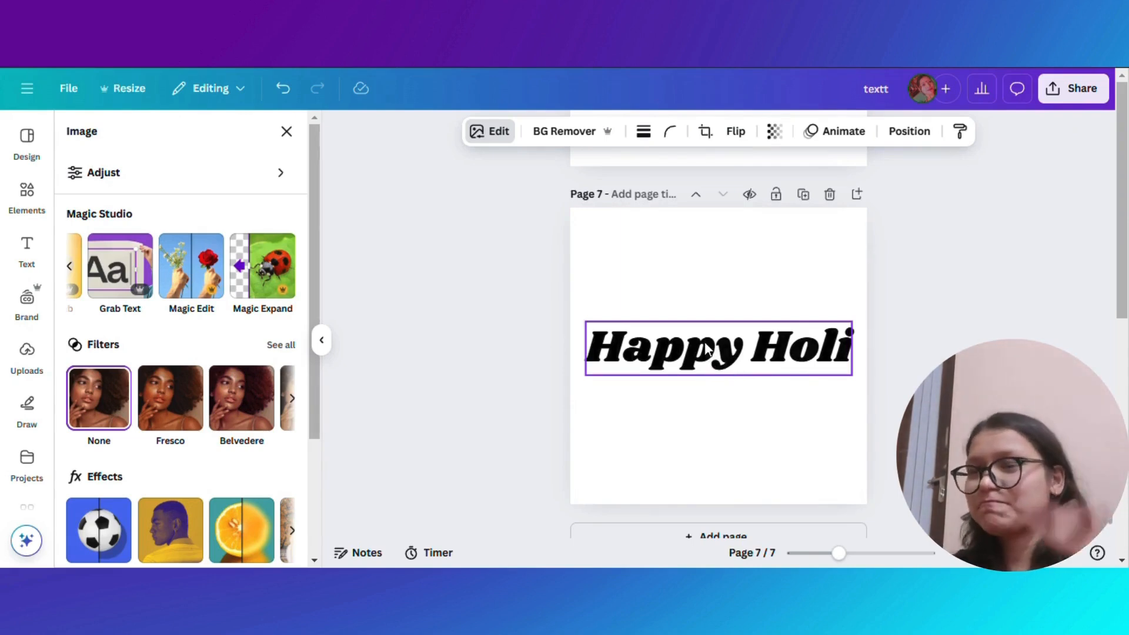
click(707, 349)
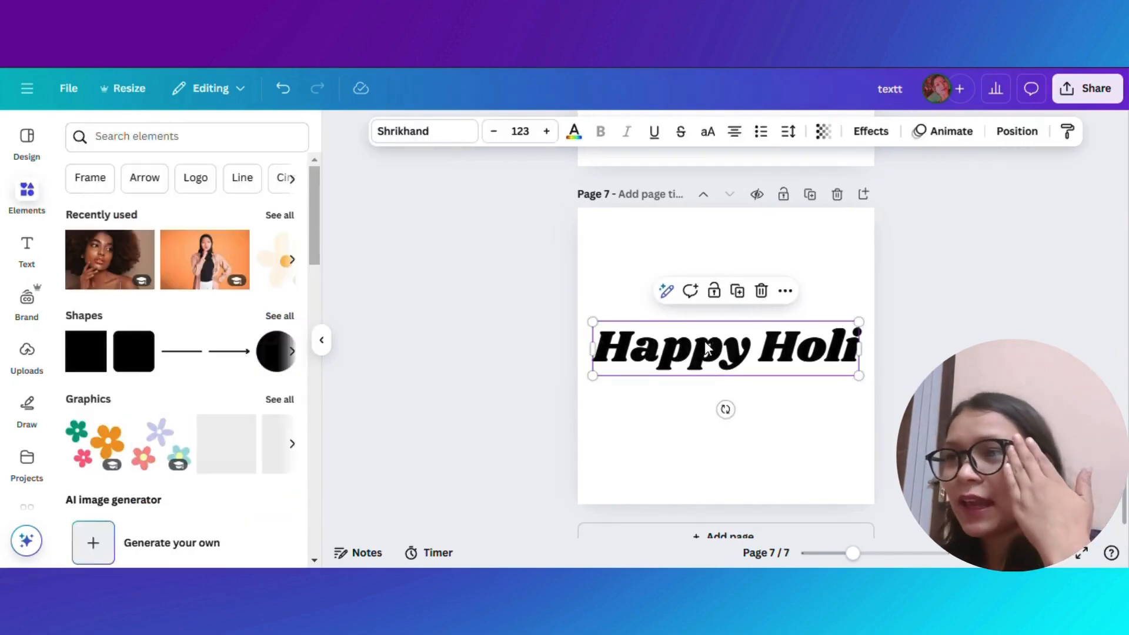
click(708, 381)
click(647, 355)
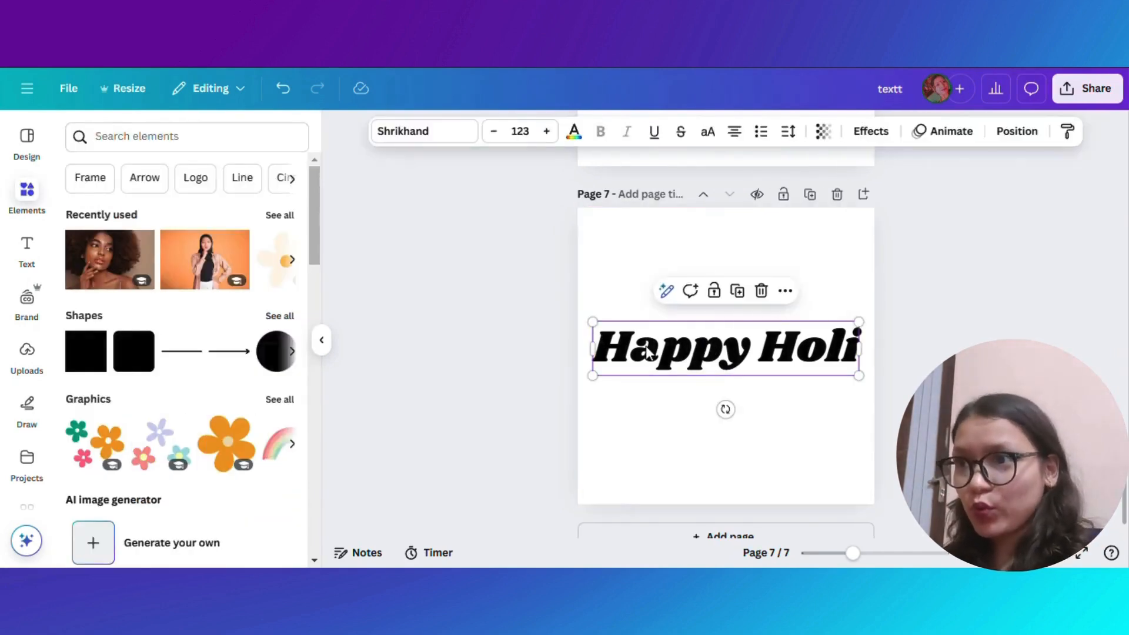
drag(647, 354, 651, 358)
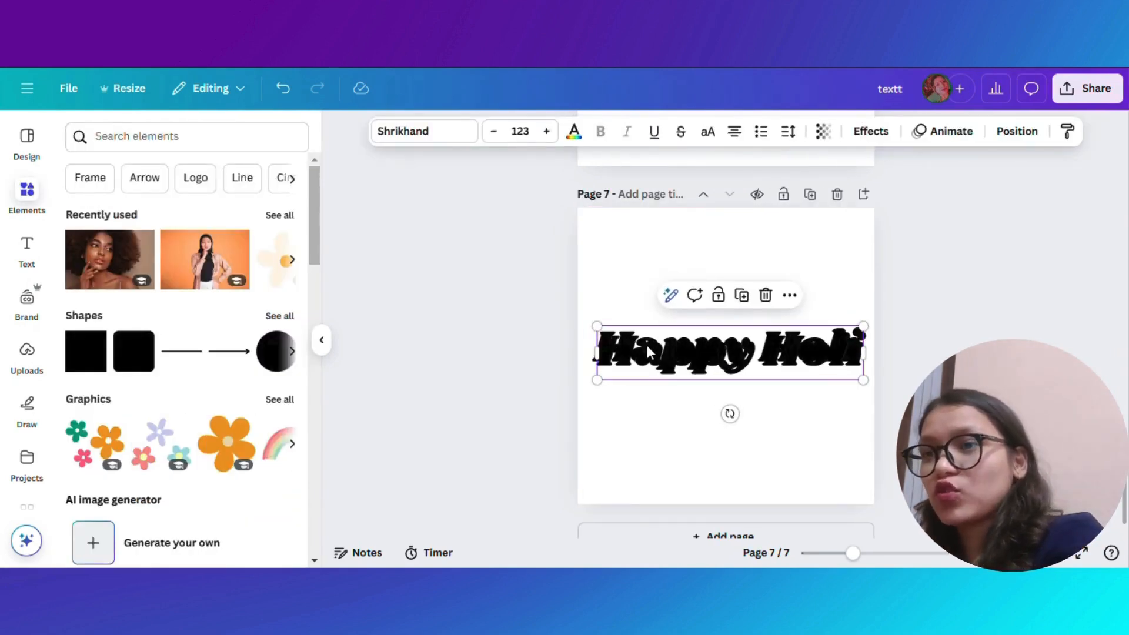
- Apply the Hollow effect to the text copy and align it over the original
click(857, 133)
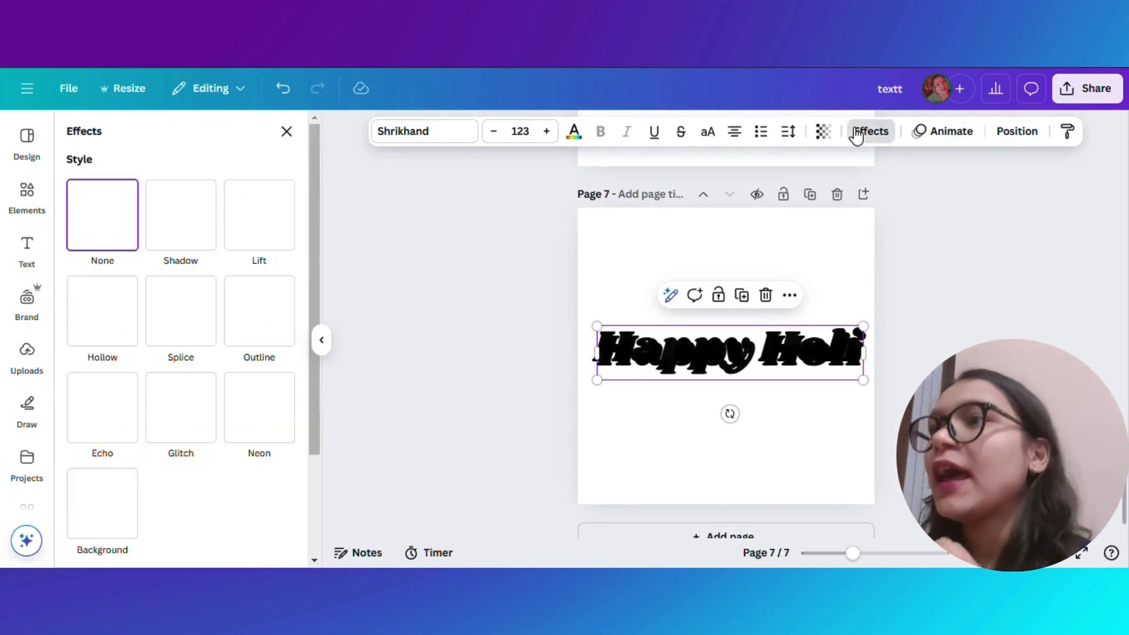
click(88, 308)
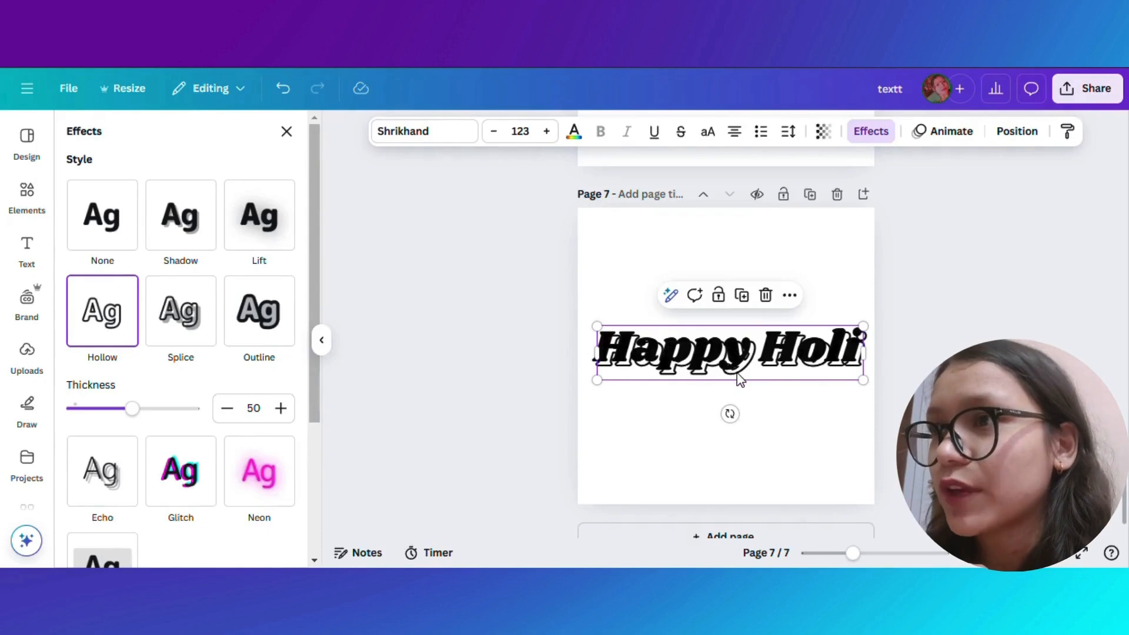
mouse_move(737, 376)
mouse_down()
mouse_move(730, 364)
mouse_move(734, 377)
mouse_up()
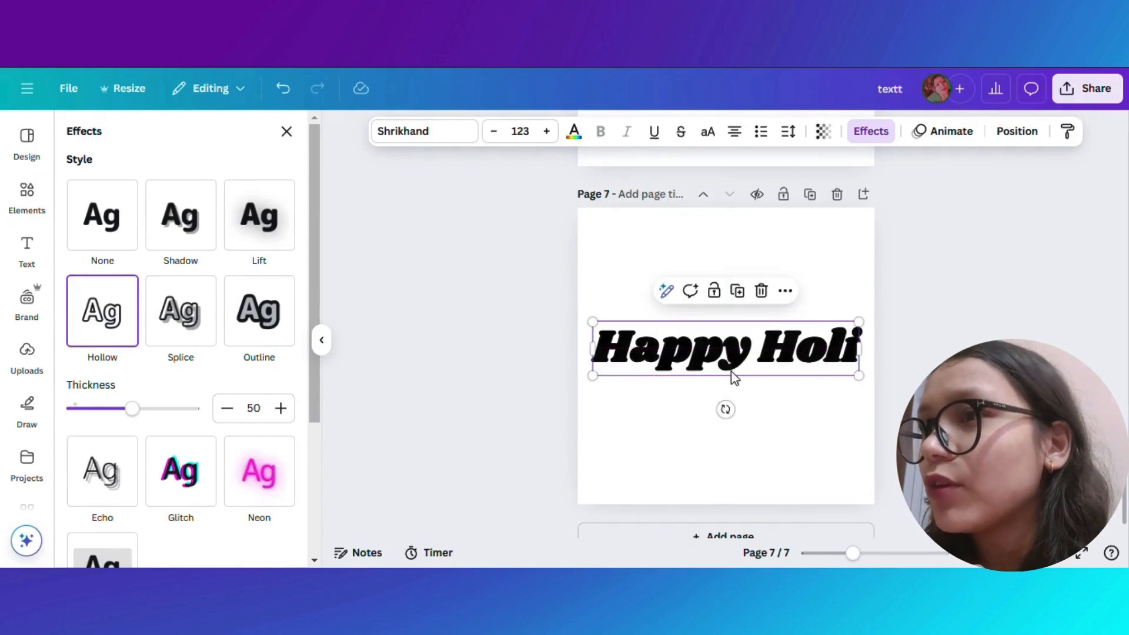
click(920, 372)
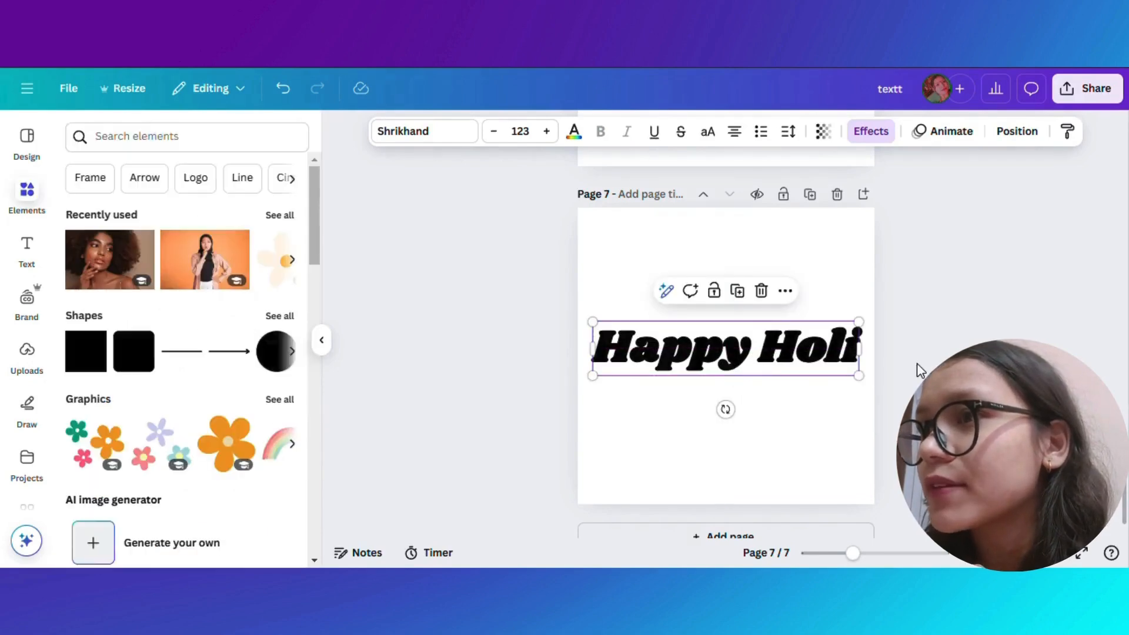
- Set page 7's background colour to a pale blue
click(774, 240)
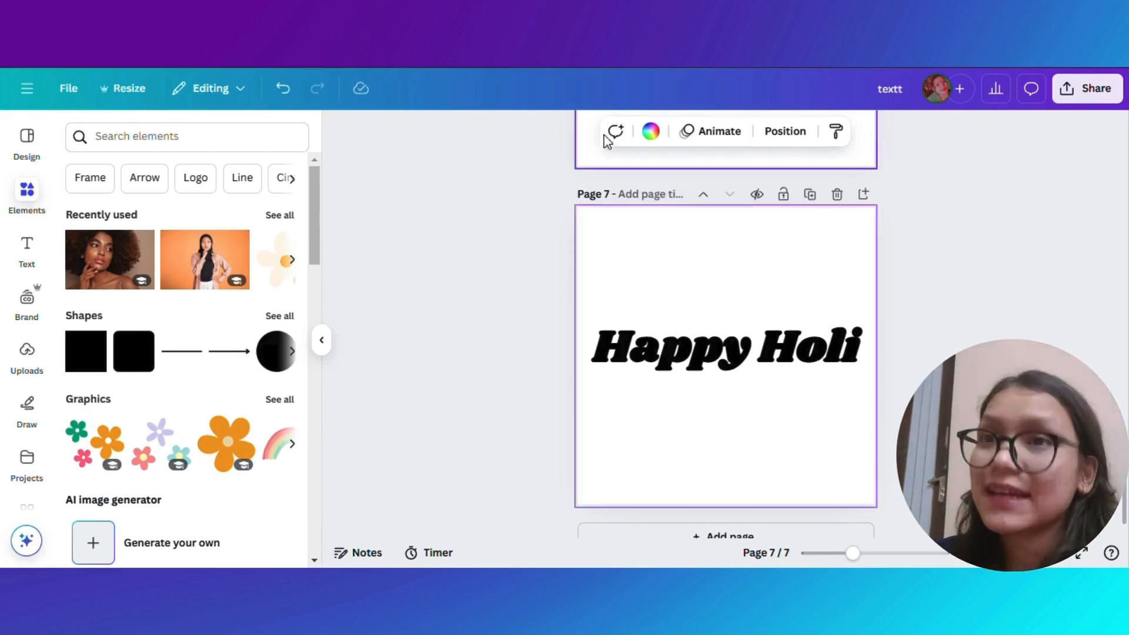
click(651, 133)
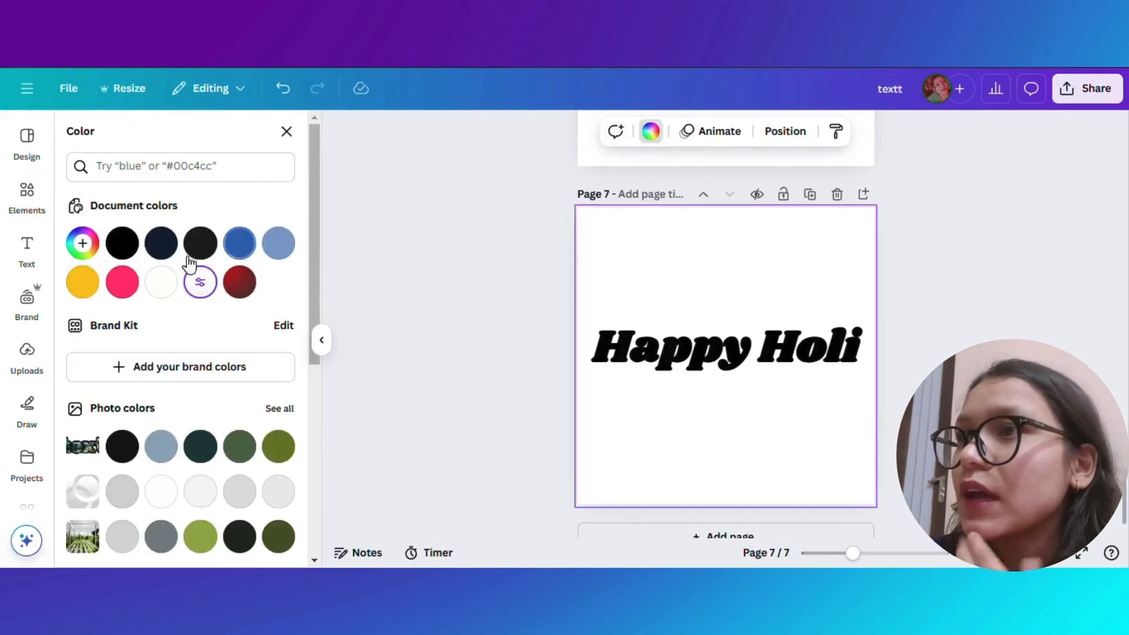
click(278, 243)
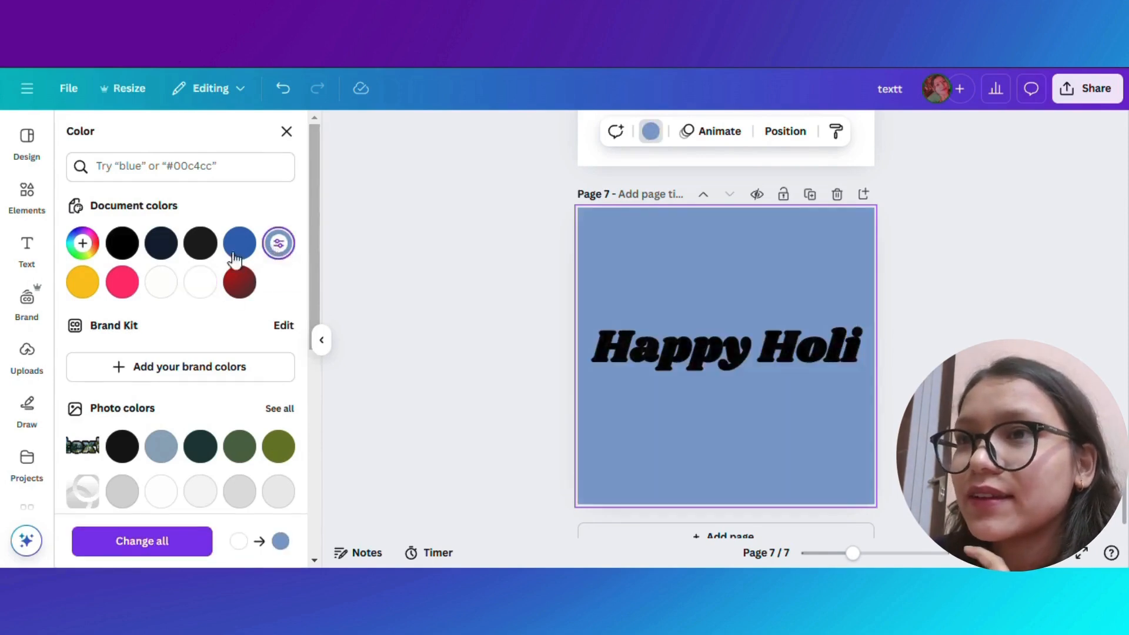
click(279, 245)
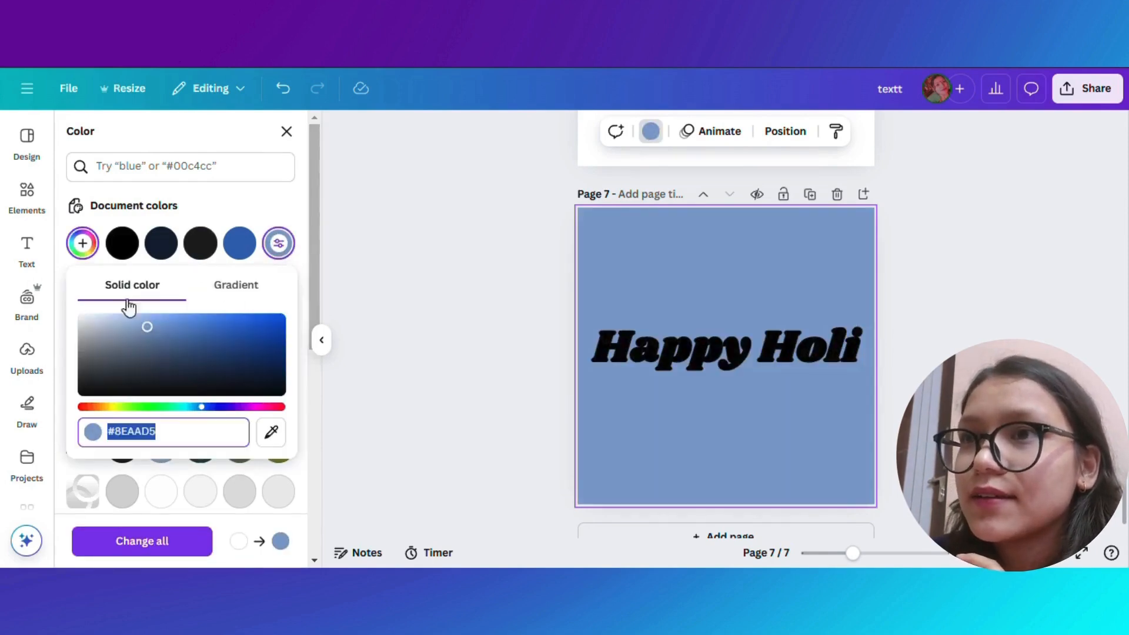
click(100, 320)
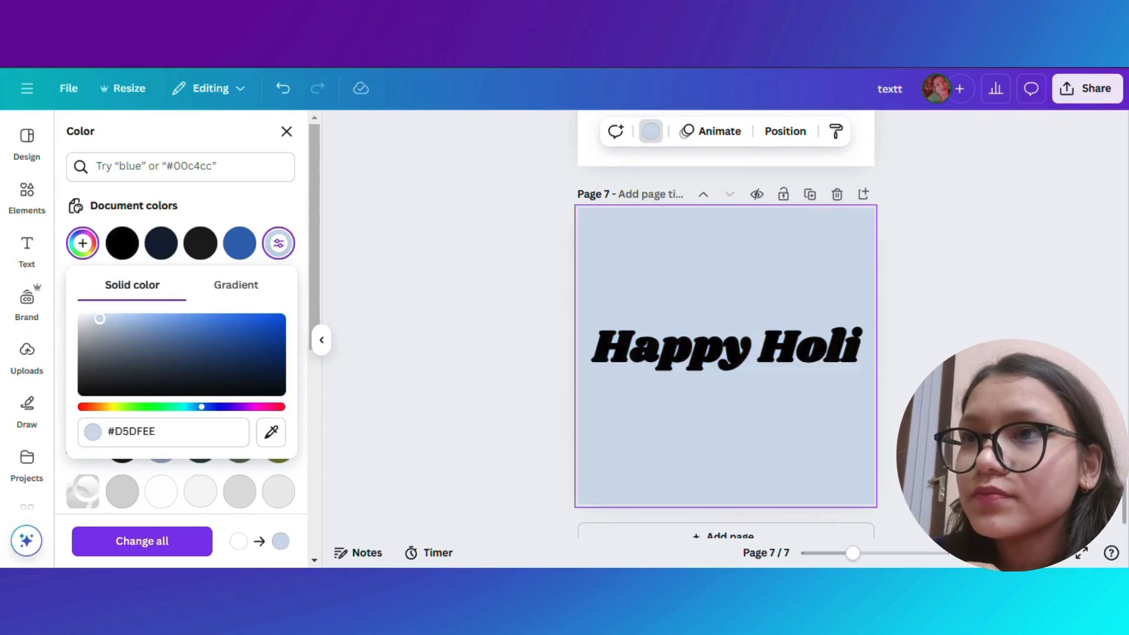
drag(100, 319, 92, 317)
click(927, 274)
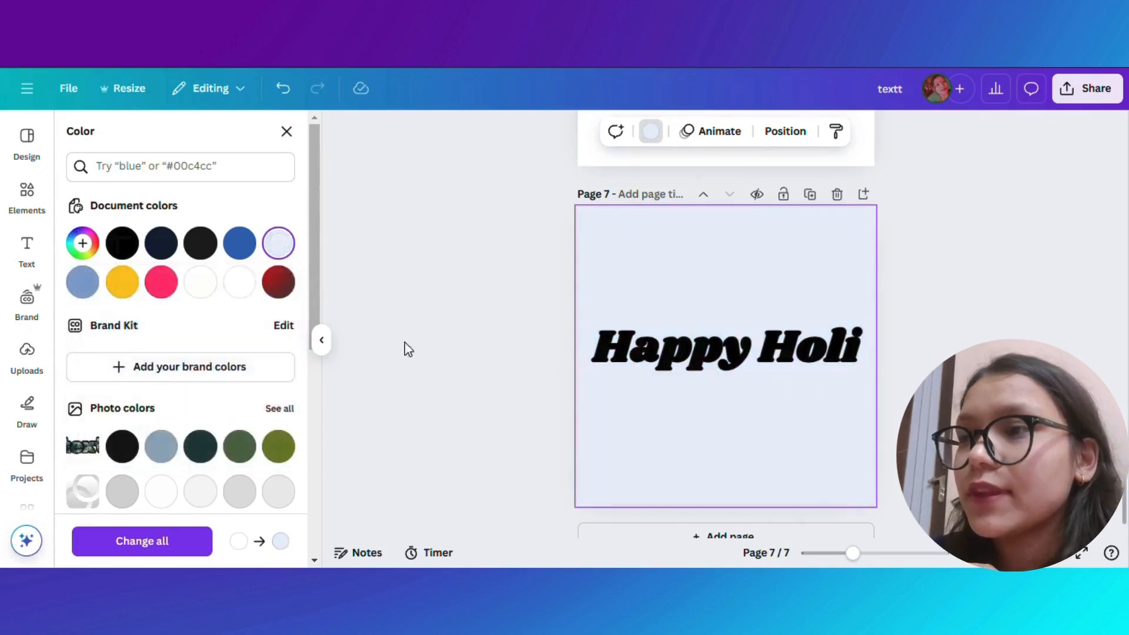
- Search elements for "colors" and add the red smoke video to page 7
click(27, 195)
click(152, 138)
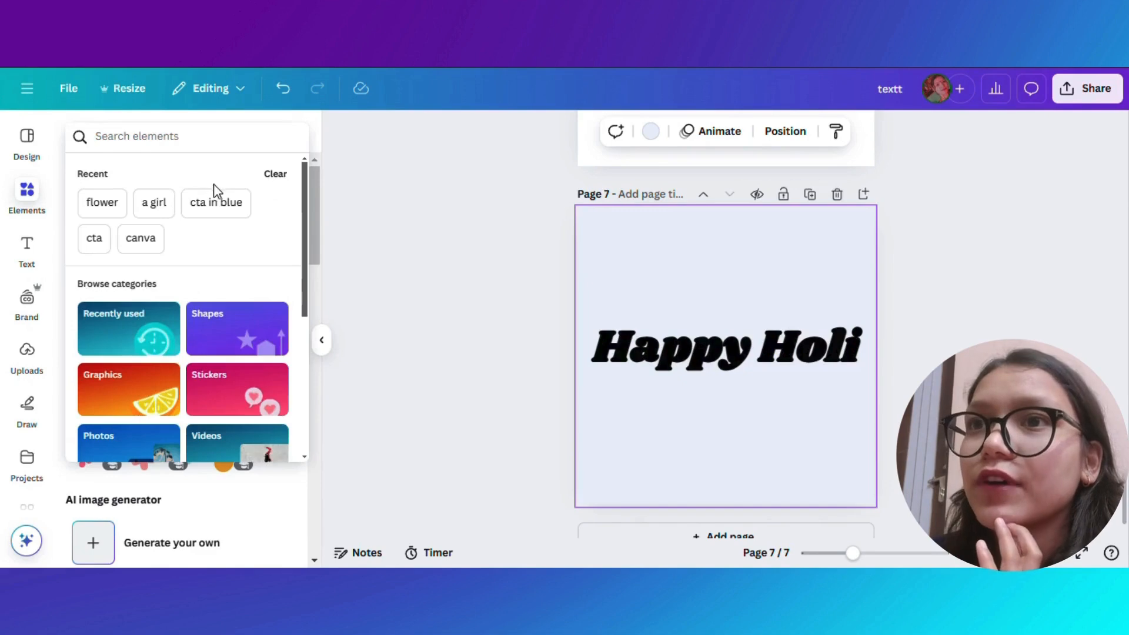
text(colo)
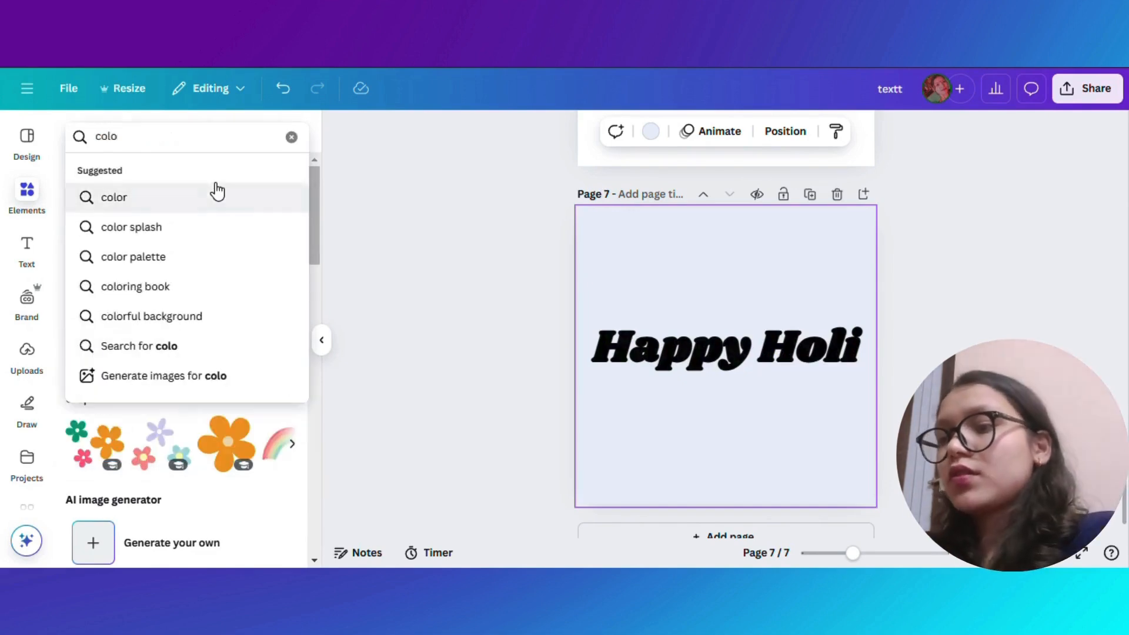
text(rs)
key(Return)
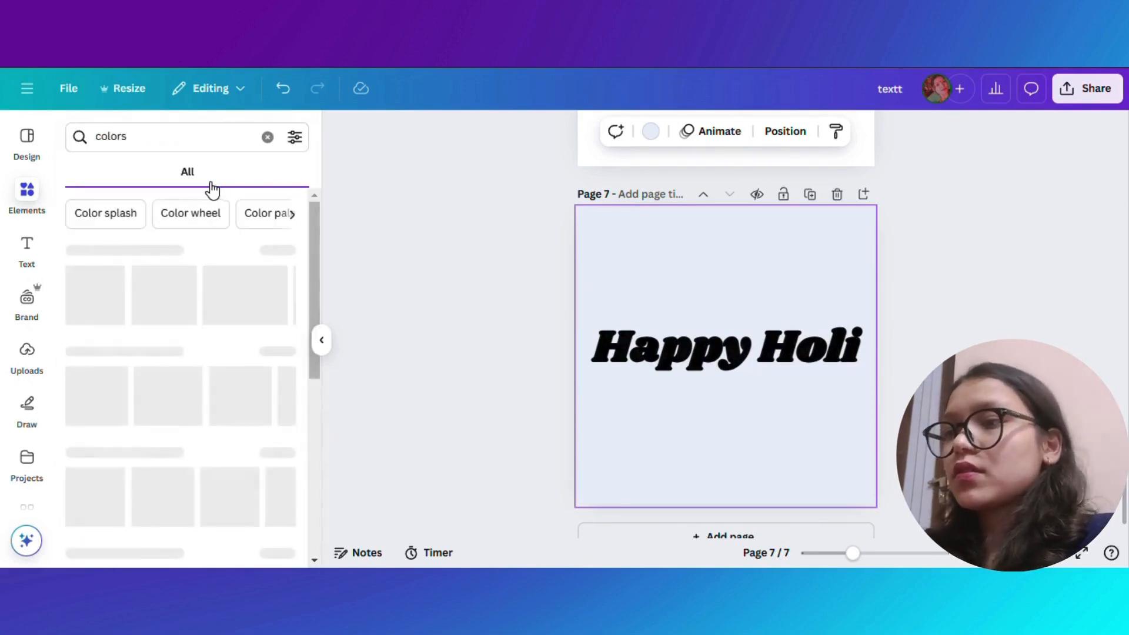
click(206, 187)
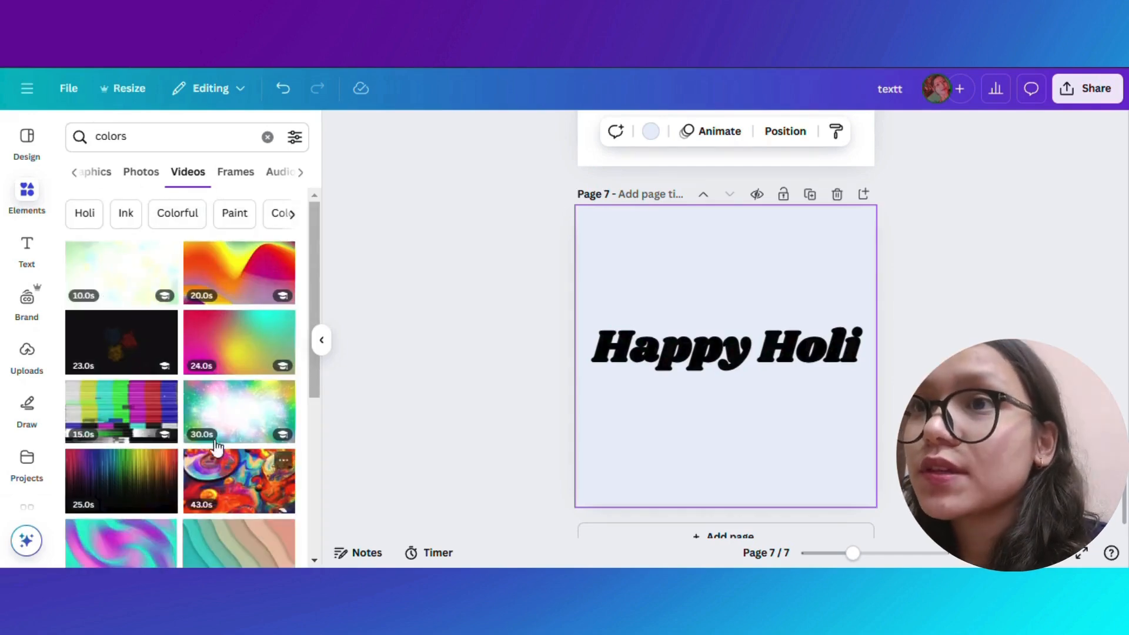
scroll(216, 447, down, 10)
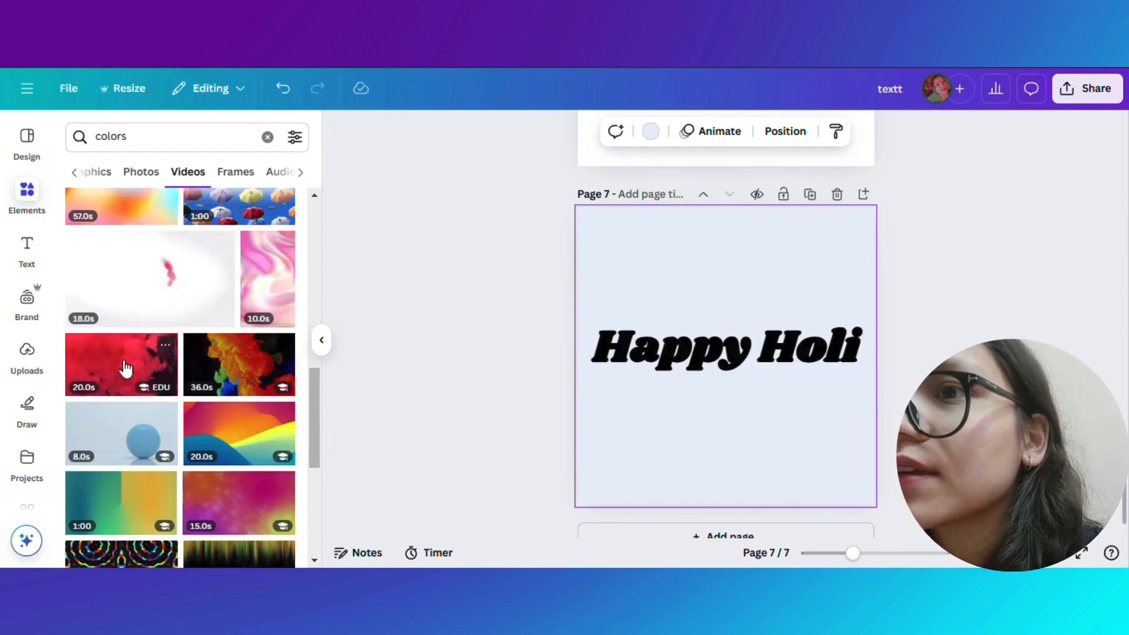
click(160, 373)
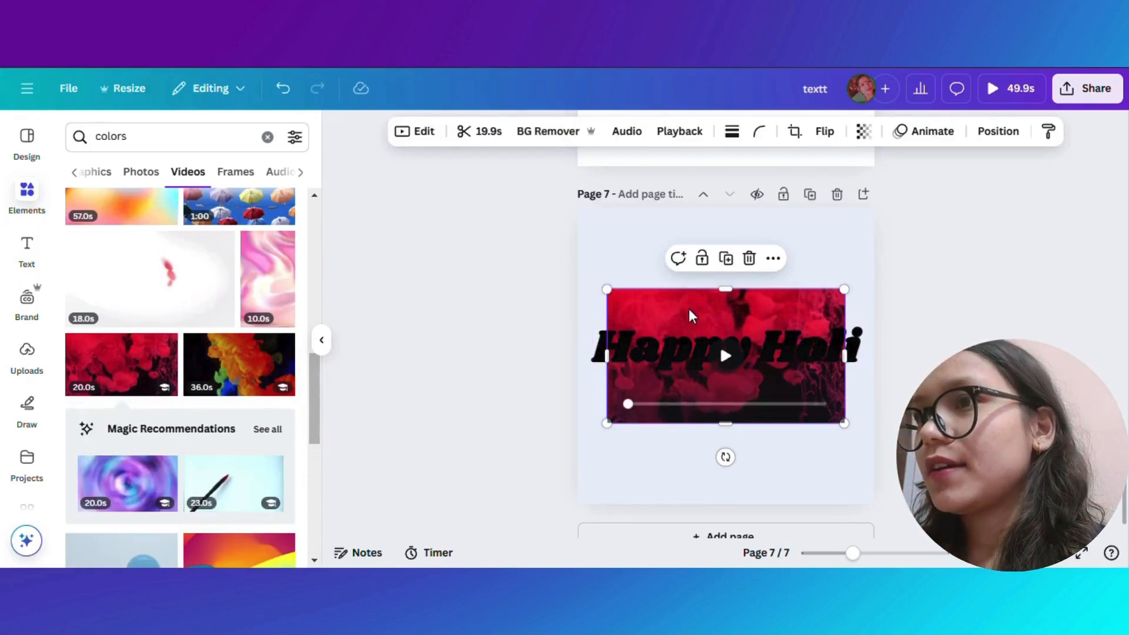
- Move and stretch the video so it covers the whole of page 7
drag(717, 290, 715, 210)
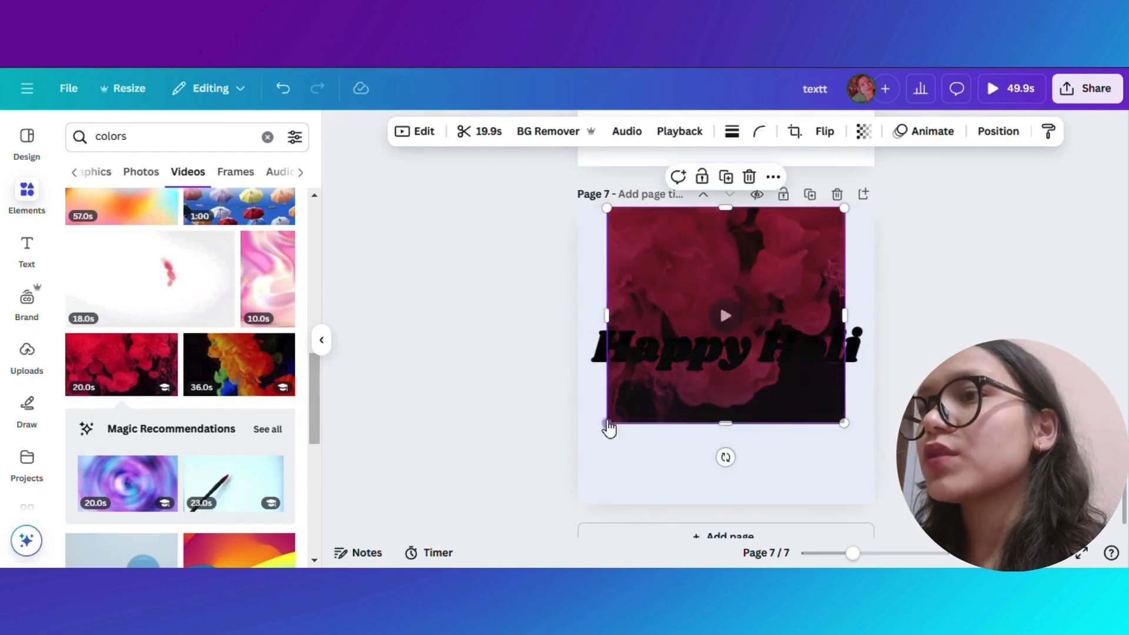
drag(604, 424, 571, 456)
drag(846, 458, 875, 503)
- Reorder the layers so the video sits between the hollow text and the solid Happy Holi text
click(998, 130)
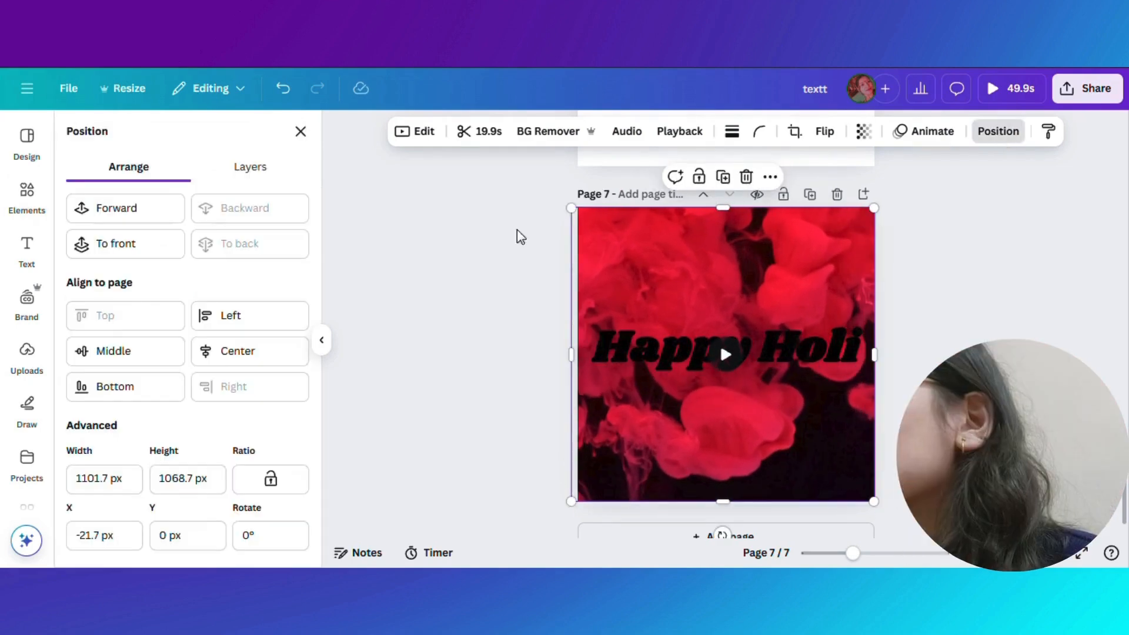
click(246, 171)
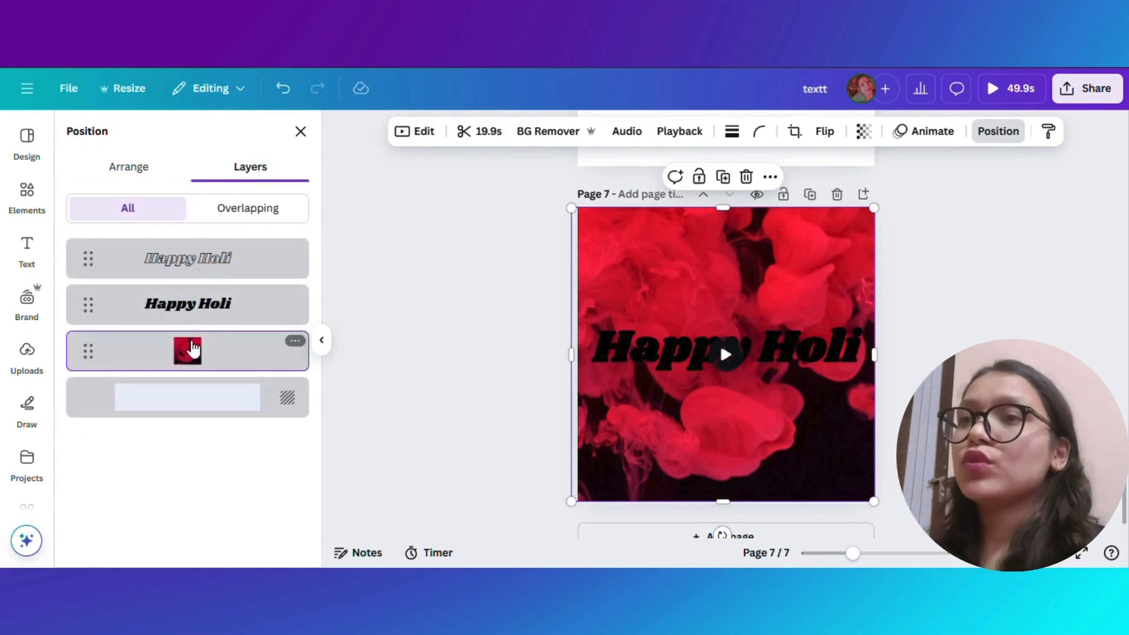
drag(197, 360, 187, 276)
mouse_move(718, 490)
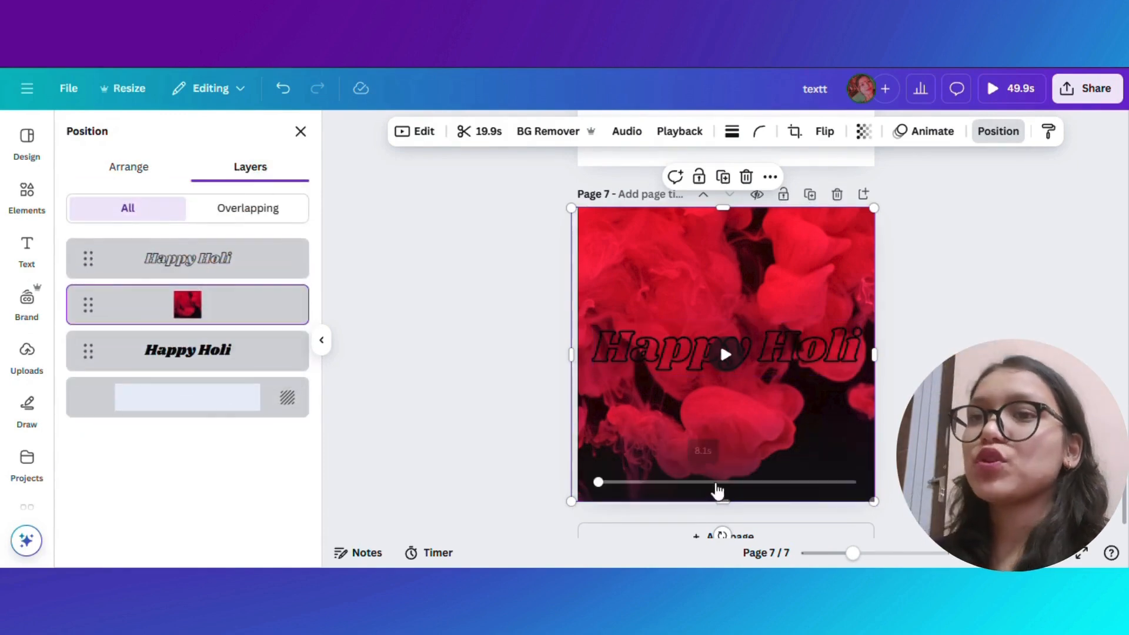
- Preview the design in full screen and step through to the Happy Holi page
click(1081, 558)
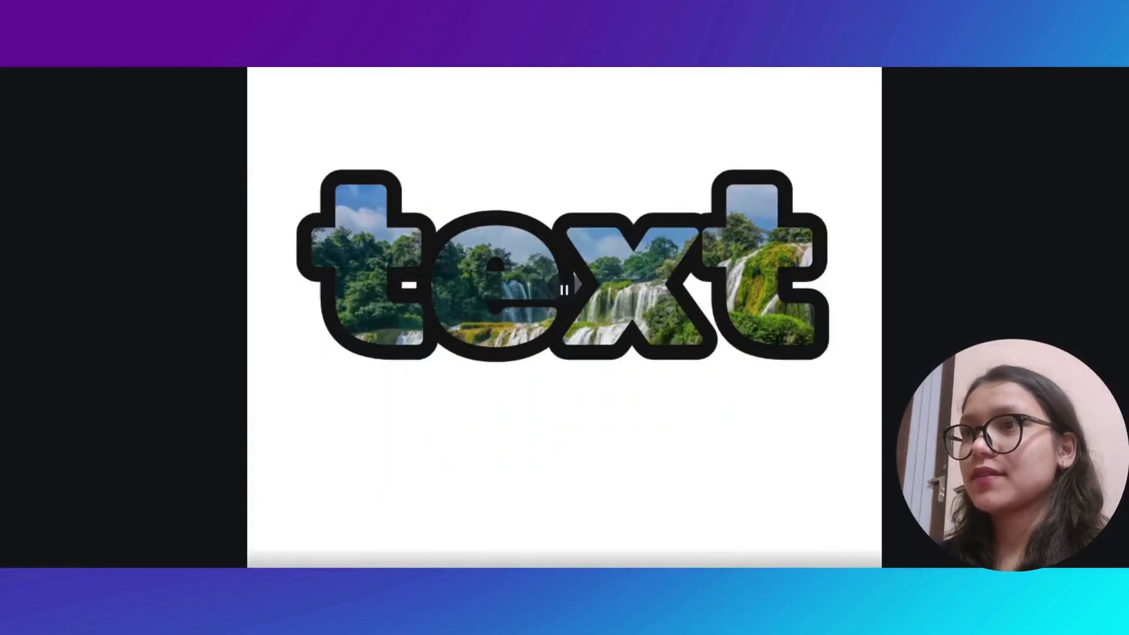
click(649, 573)
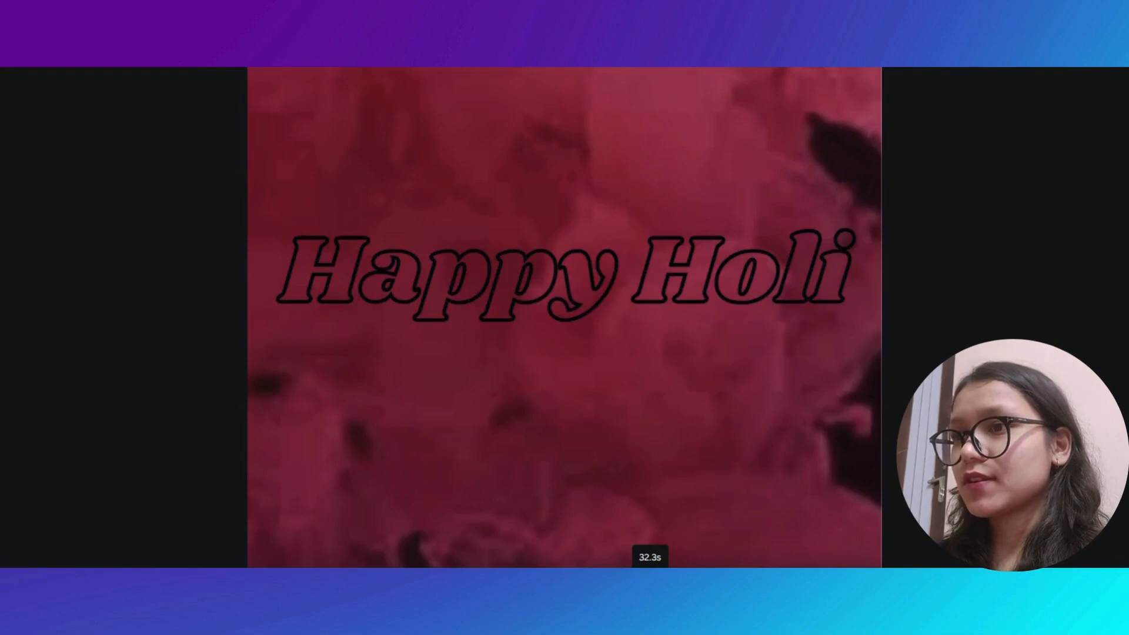
click(598, 573)
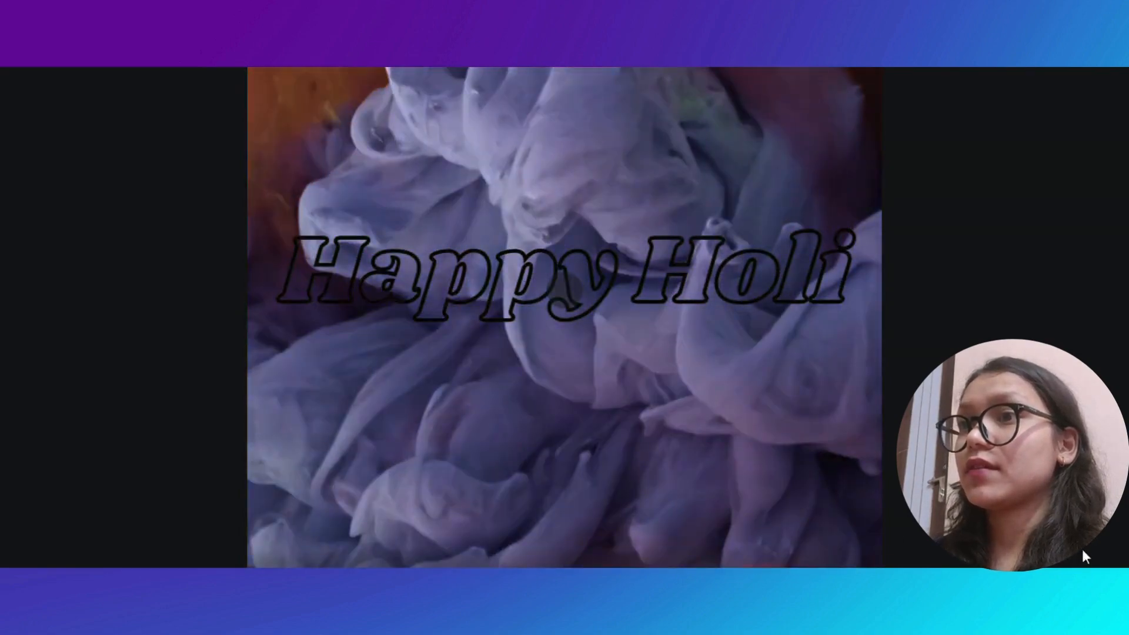
- Exit the full-screen preview and give the image-filled text on page 1 a custom animation by dragging it along a path
click(1091, 560)
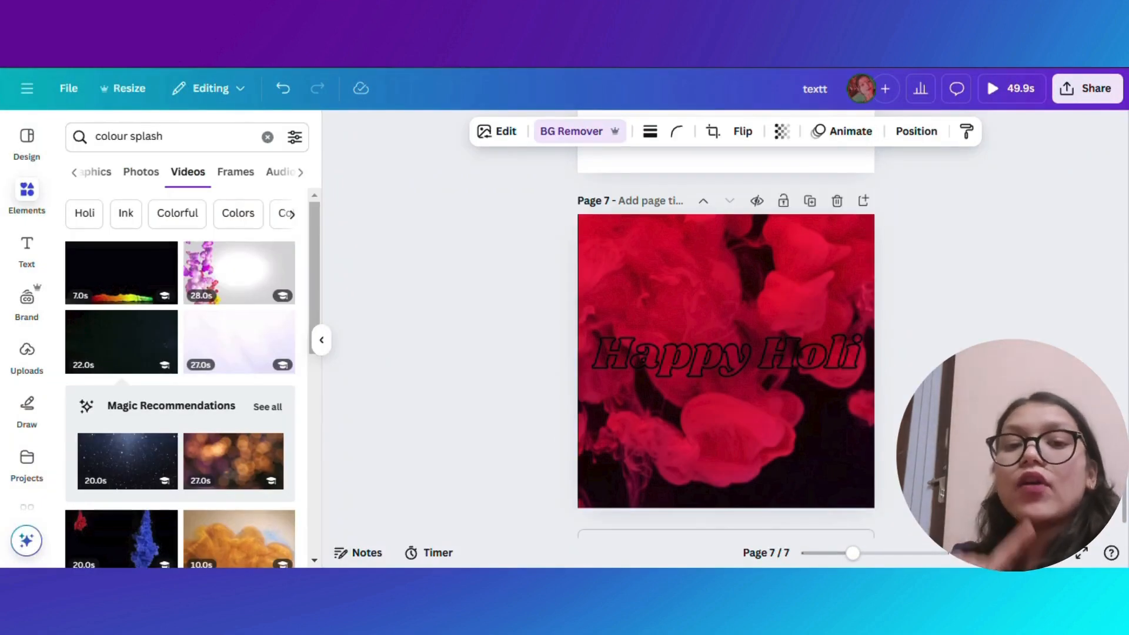
scroll(1121, 547, down, 1)
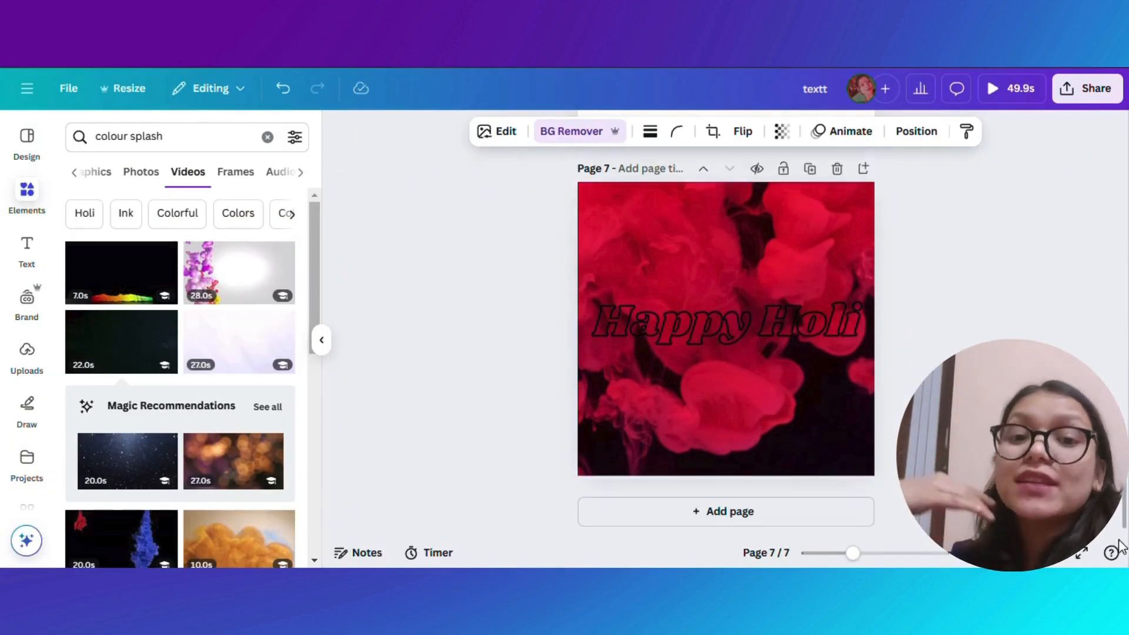
drag(1124, 510, 1124, 156)
drag(708, 326, 710, 352)
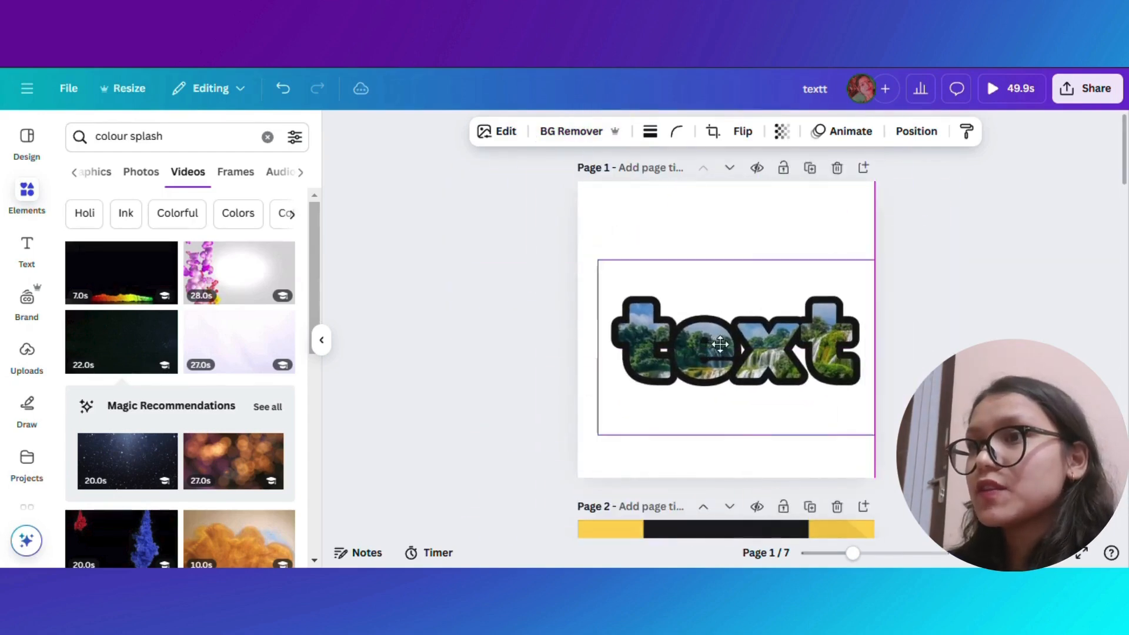
click(851, 131)
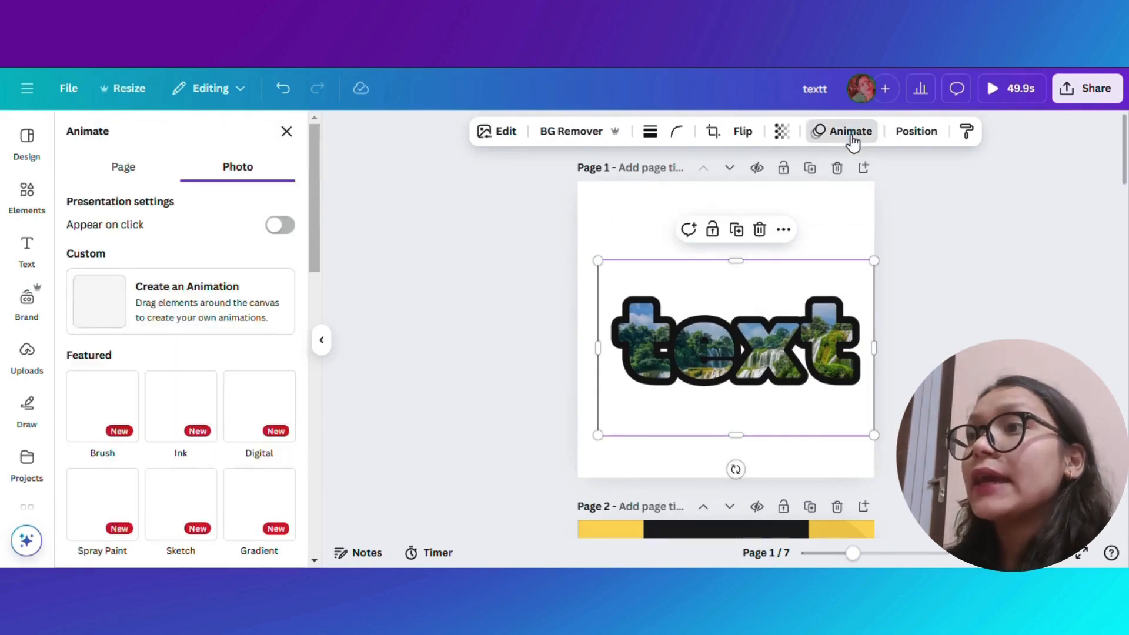
click(183, 314)
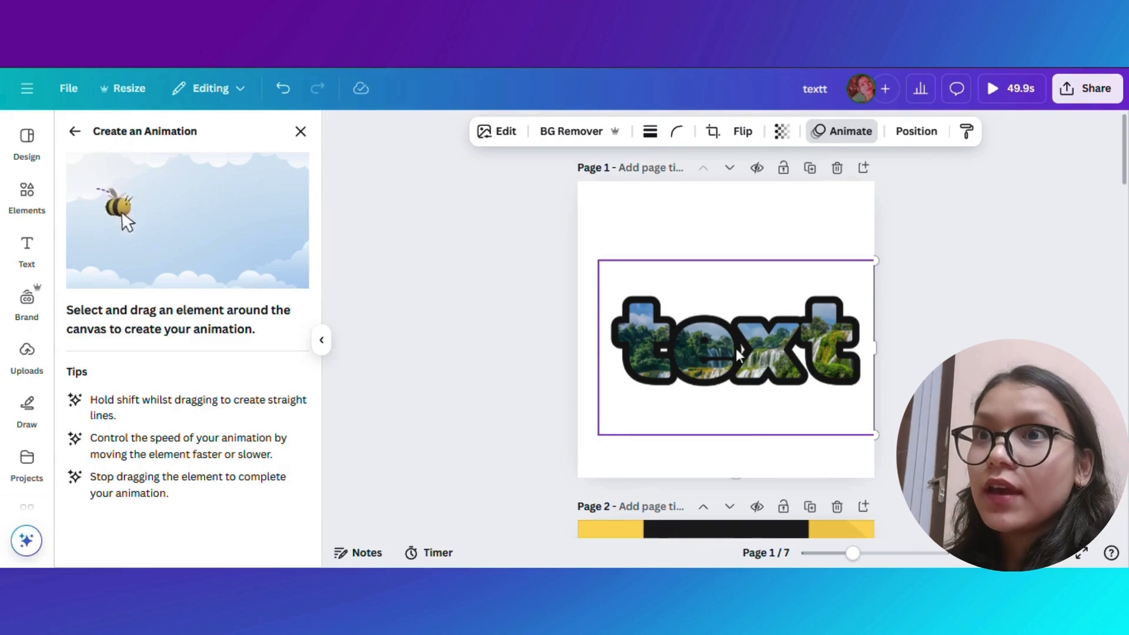
mouse_move(746, 368)
mouse_down()
mouse_move(740, 403)
mouse_move(704, 423)
mouse_move(664, 415)
mouse_move(648, 379)
mouse_move(652, 288)
mouse_move(729, 237)
mouse_move(784, 268)
mouse_move(791, 325)
mouse_move(782, 413)
mouse_move(736, 438)
mouse_move(709, 426)
mouse_move(697, 372)
mouse_move(719, 306)
mouse_move(756, 289)
mouse_move(756, 370)
mouse_move(721, 338)
mouse_up()
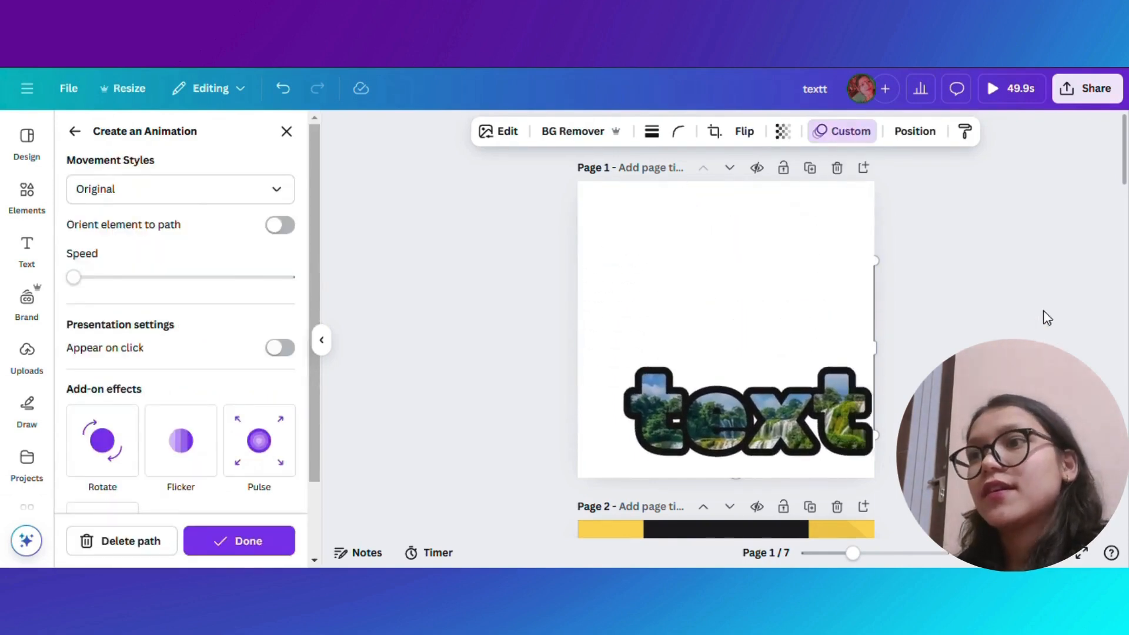
- Create a custom drag-path animation for the cut-out photo of the woman on page 4
scroll(1123, 253, down, 10)
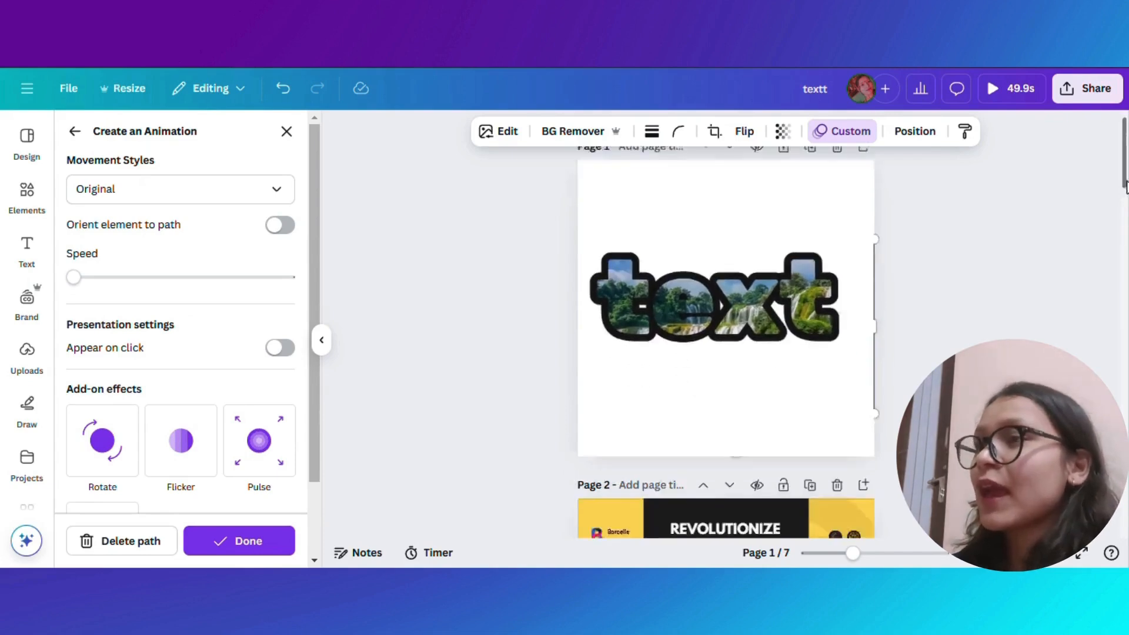
scroll(1120, 300, down, 5)
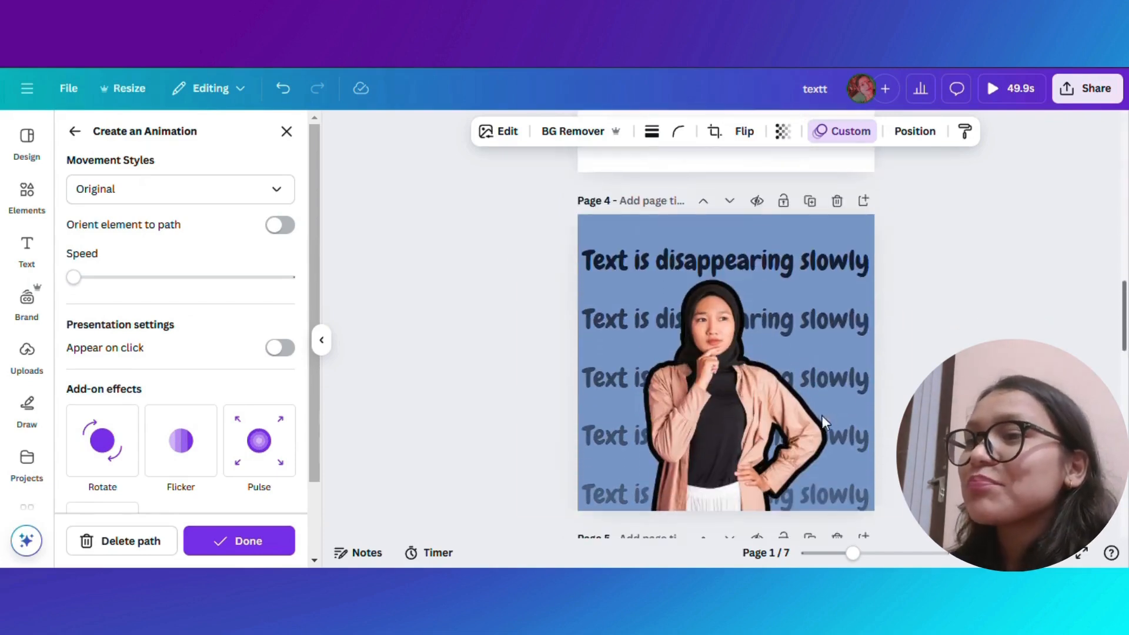
click(814, 365)
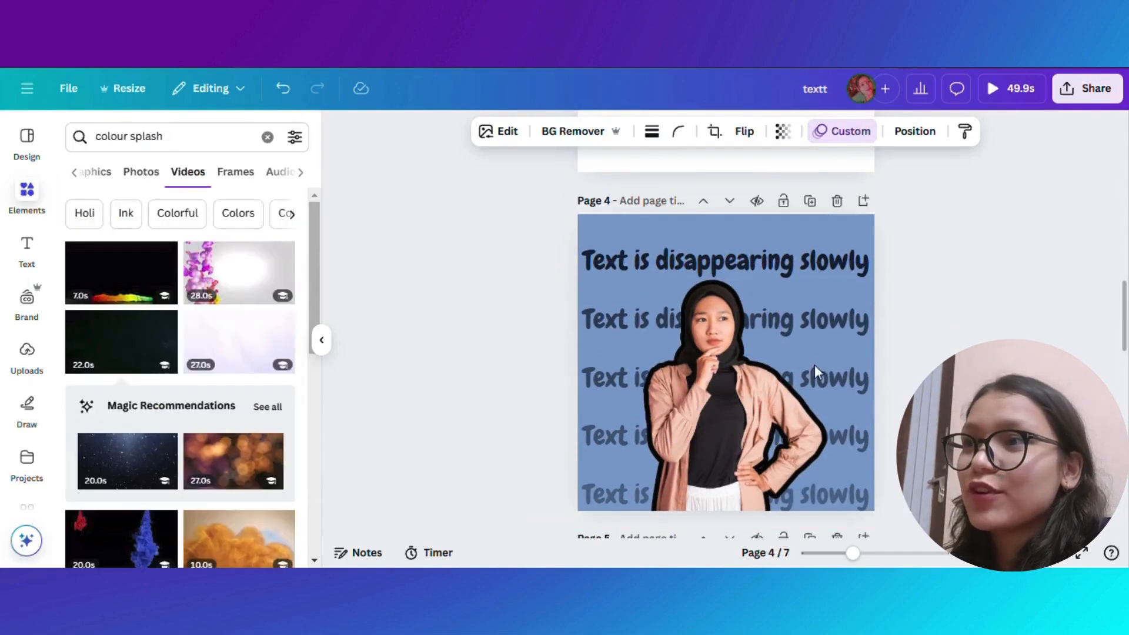
click(733, 395)
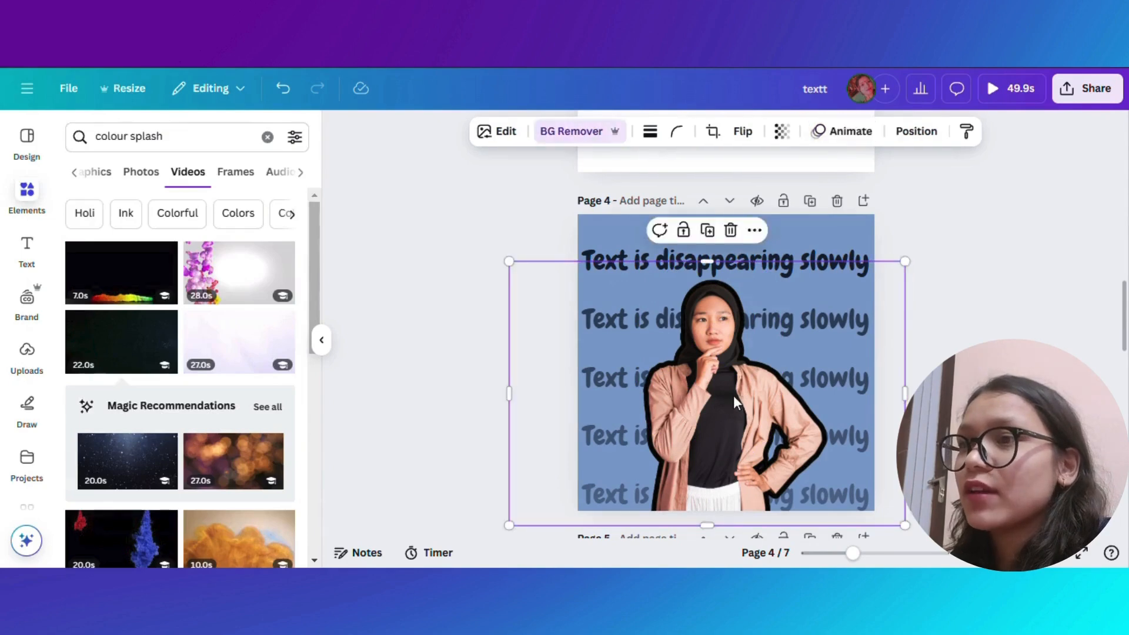
click(850, 138)
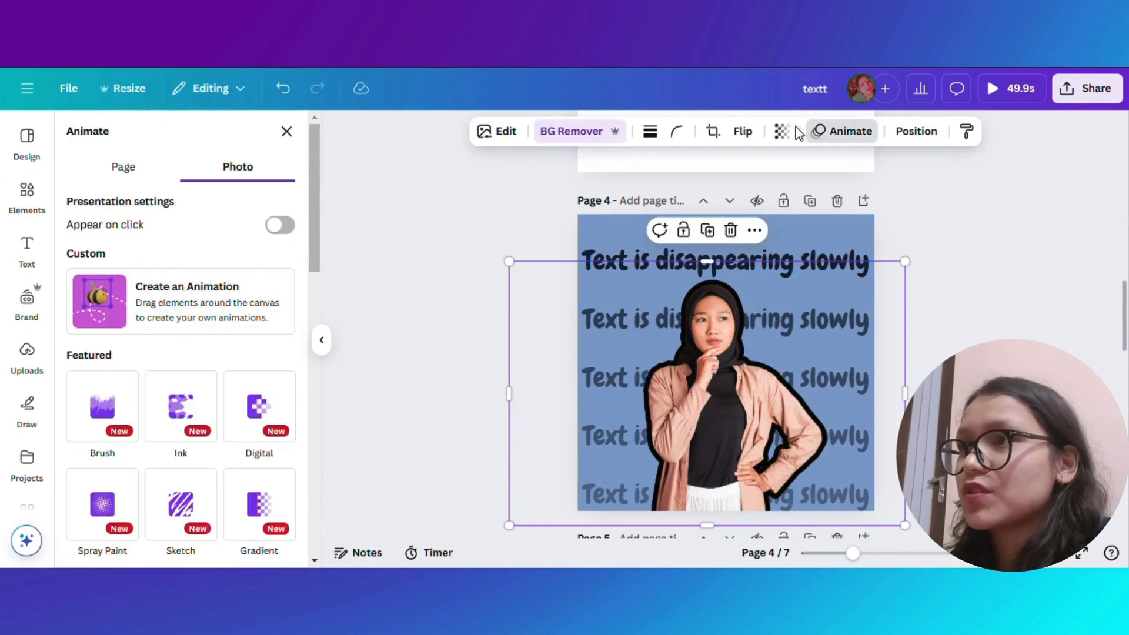
click(233, 296)
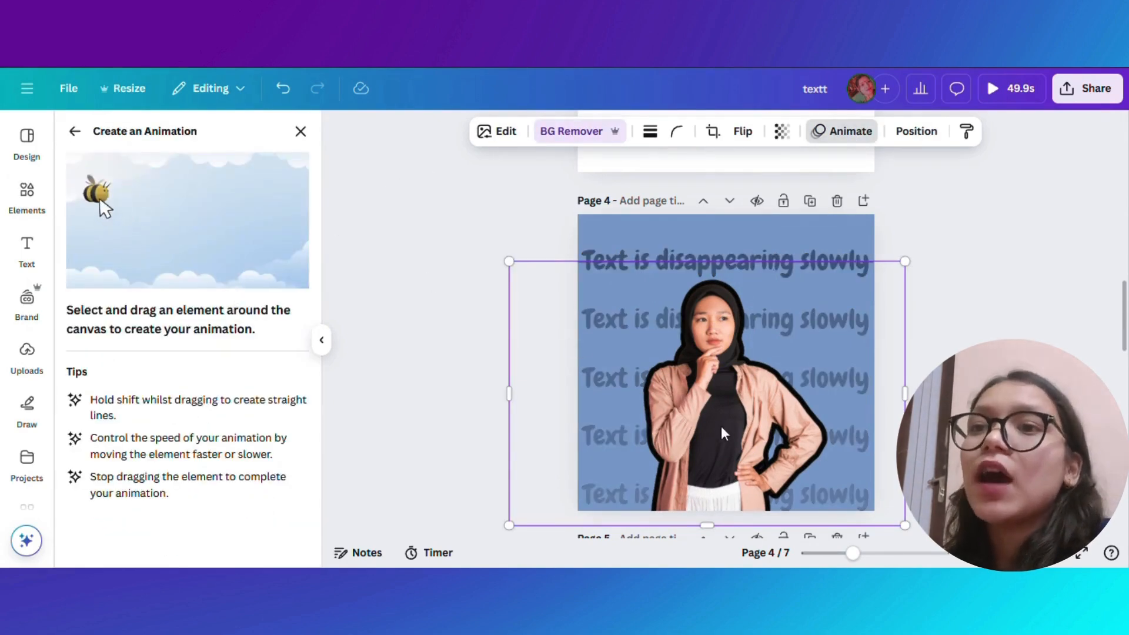
mouse_move(721, 452)
mouse_down()
mouse_move(765, 440)
mouse_move(789, 412)
mouse_move(783, 331)
mouse_move(763, 301)
mouse_move(671, 290)
mouse_move(628, 305)
mouse_move(609, 376)
mouse_move(644, 430)
mouse_move(717, 497)
mouse_move(820, 462)
mouse_move(833, 399)
mouse_move(810, 427)
mouse_move(708, 407)
mouse_move(737, 435)
mouse_up()
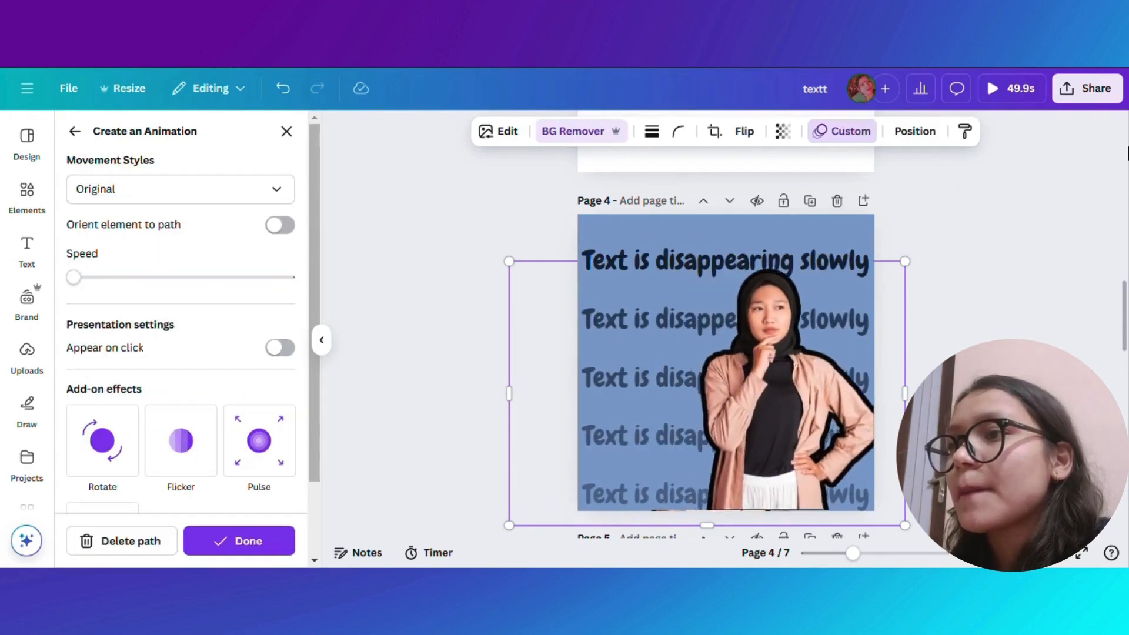